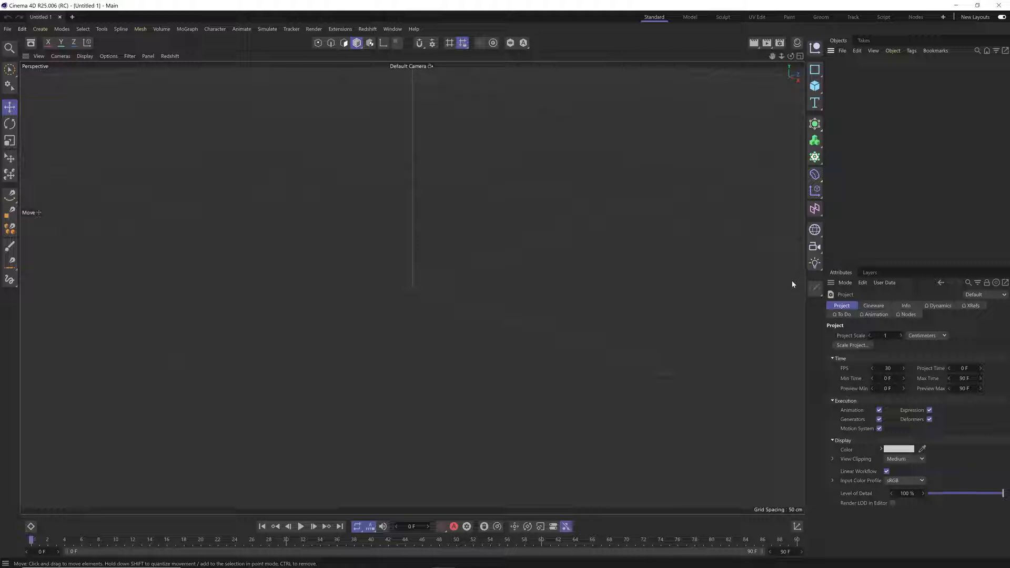
# Add a Cube primitive to the empty scene.
pyautogui.click(814, 263)
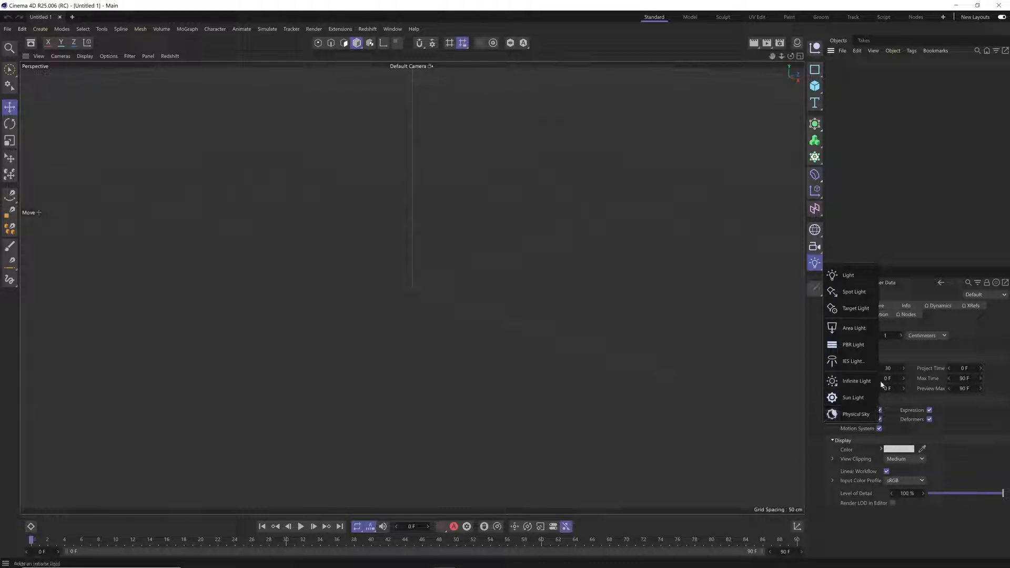
pyautogui.click(814, 73)
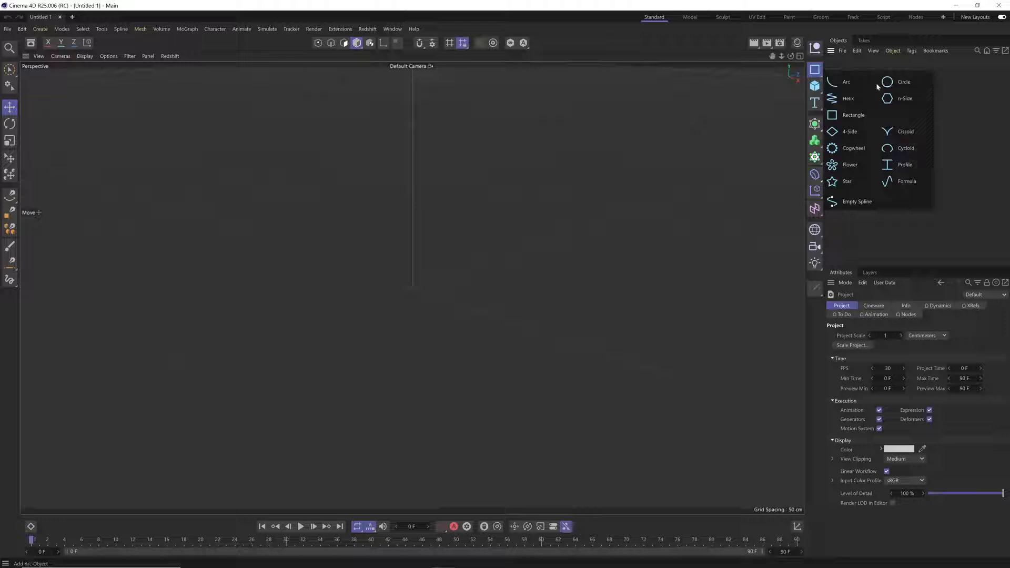
pyautogui.click(817, 88)
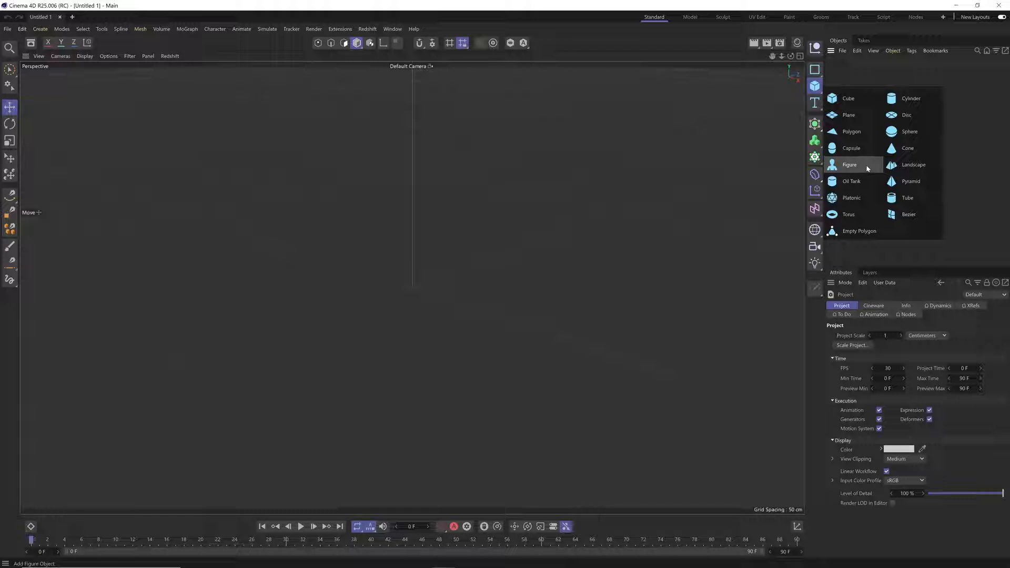
pyautogui.click(860, 101)
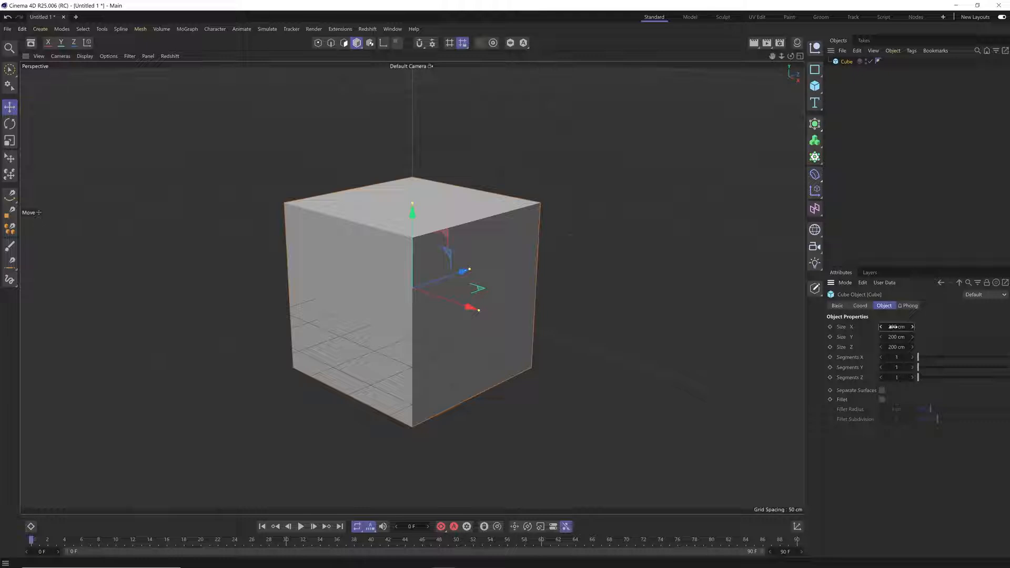
# Resize the cube to about 282 × 195 × 141 cm and set its X, Y and Z segments to 11, 10 and 10.
pyautogui.moveTo(881, 327); pyautogui.dragTo(971, 358)
pyautogui.moveTo(901, 357); pyautogui.dragTo(904, 357)
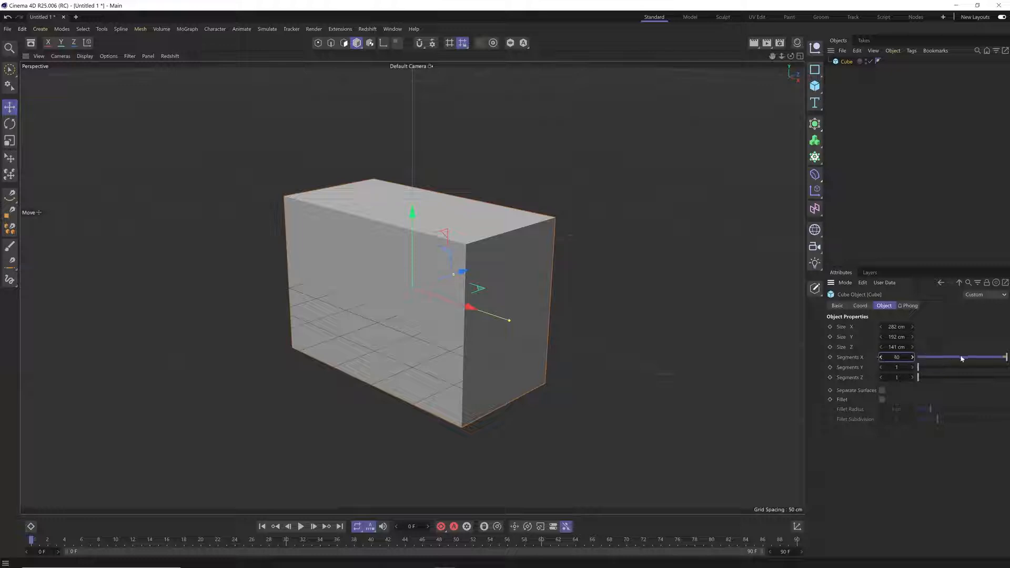
pyautogui.click(955, 357)
pyautogui.click(964, 357)
pyautogui.moveTo(953, 367); pyautogui.dragTo(964, 378)
pyautogui.moveTo(896, 377); pyautogui.dragTo(892, 363)
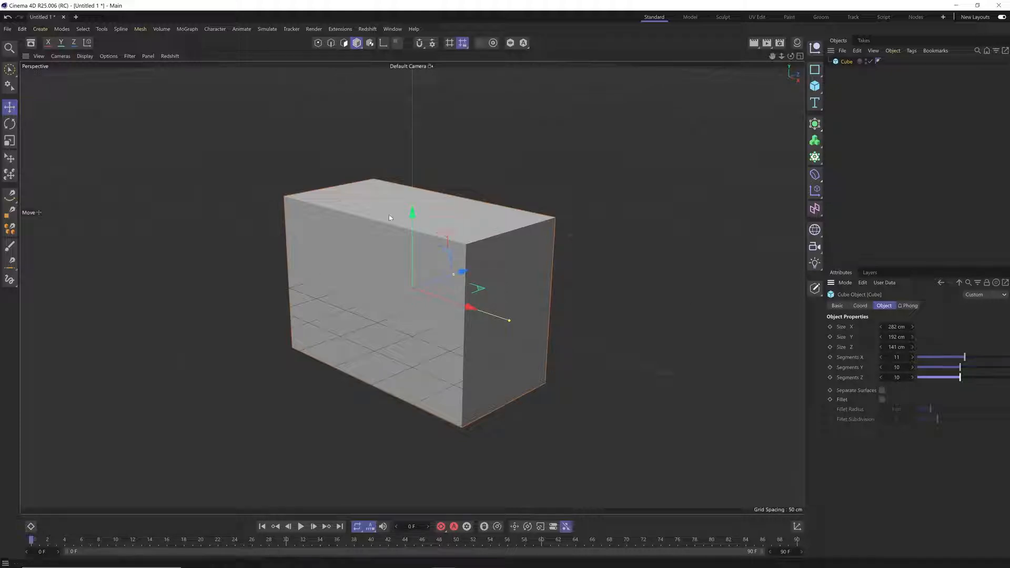
pyautogui.moveTo(912, 336)
pyautogui.mouseDown()
pyautogui.moveTo(941, 338)
pyautogui.moveTo(912, 337)
pyautogui.mouseUp()
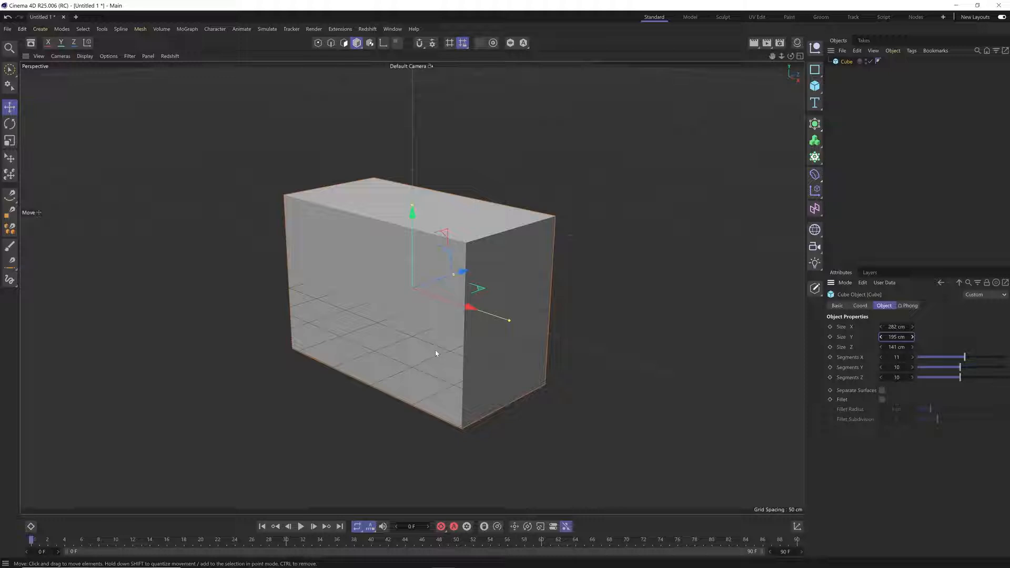
# Display the viewport with Gouraud Shading (Lines) and set the cube's X, Y and Z segments to 5, 4 and 4.
pyautogui.click(85, 56)
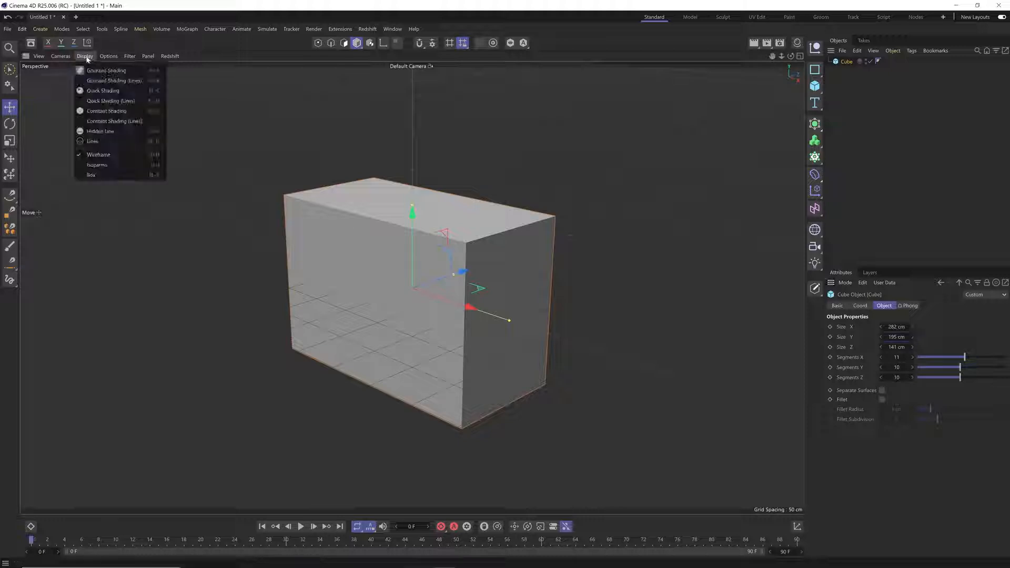
pyautogui.click(145, 82)
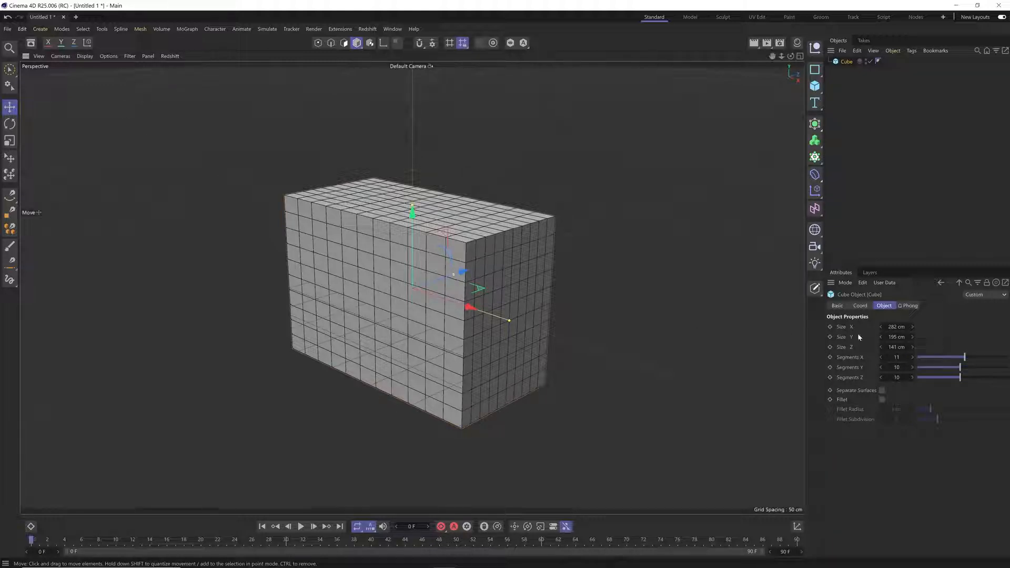
pyautogui.moveTo(960, 359); pyautogui.dragTo(934, 381)
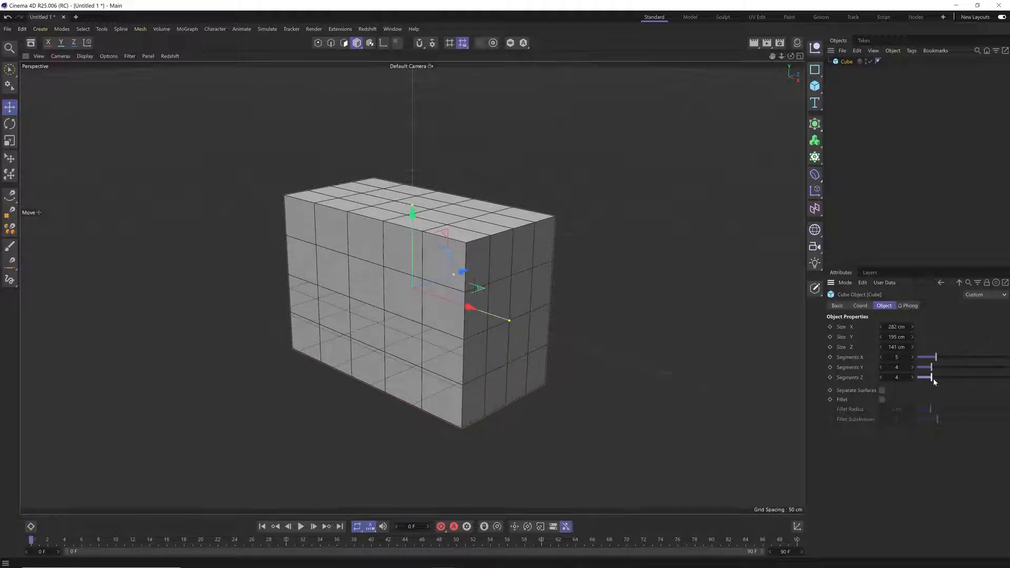
# Enable Fillet on the cube, with a fillet radius of 20 cm and a fillet subdivision of 7.
pyautogui.click(881, 399)
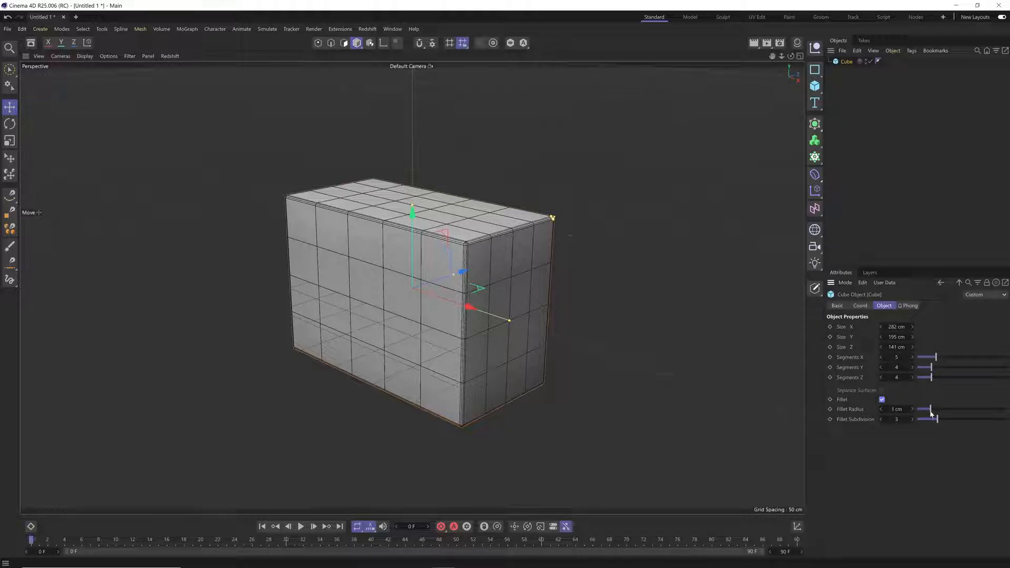
pyautogui.moveTo(930, 413); pyautogui.dragTo(1007, 412)
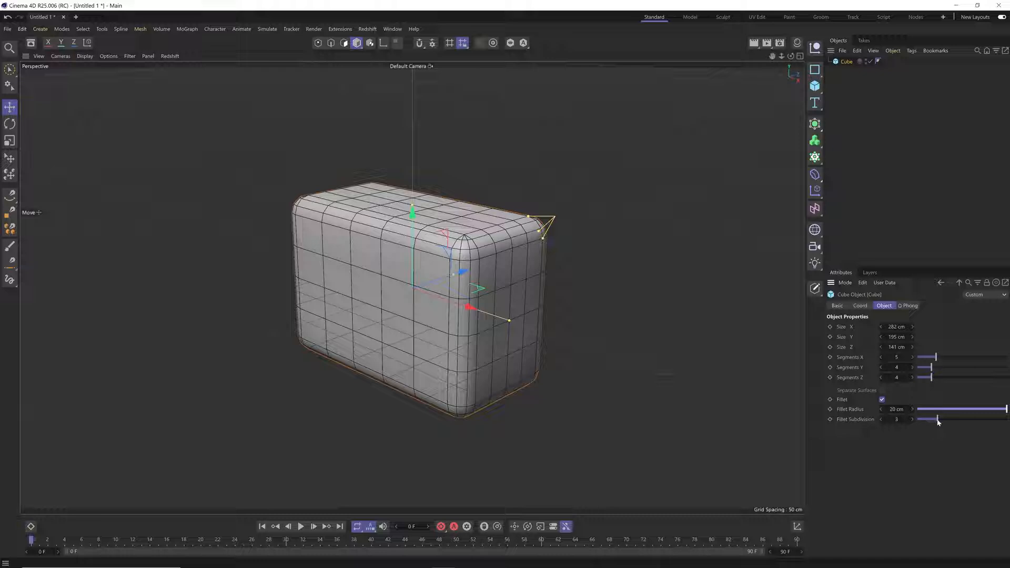
pyautogui.moveTo(937, 419); pyautogui.dragTo(927, 419)
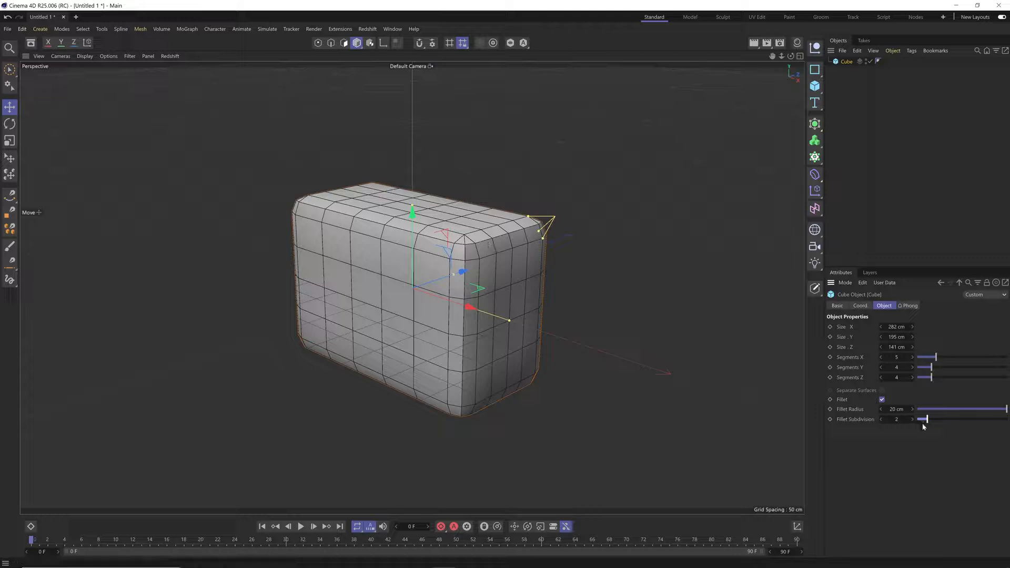
pyautogui.moveTo(927, 419); pyautogui.dragTo(977, 422)
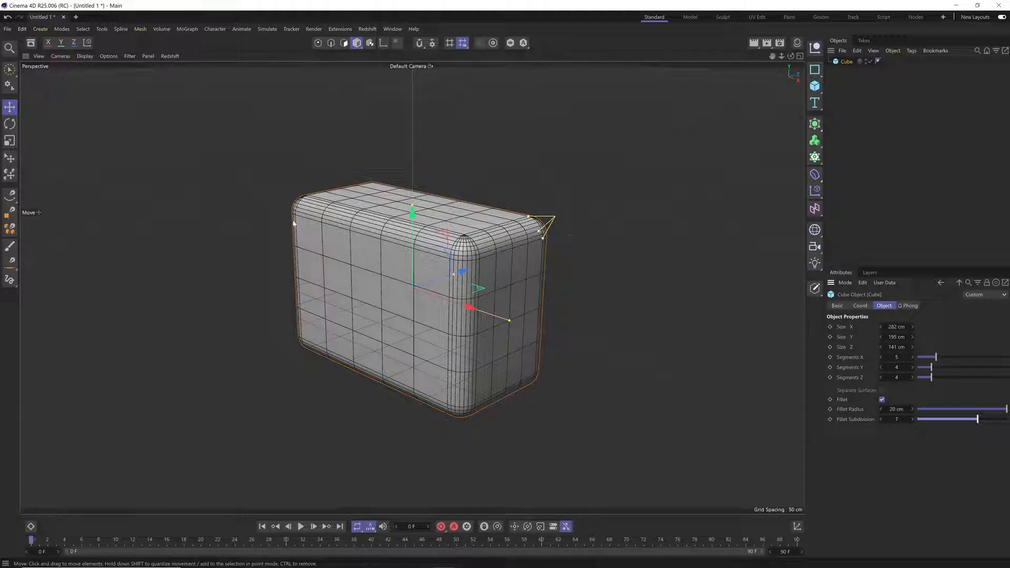
pyautogui.moveTo(977, 420)
pyautogui.mouseDown()
pyautogui.moveTo(996, 420)
pyautogui.moveTo(967, 421)
pyautogui.mouseUp()
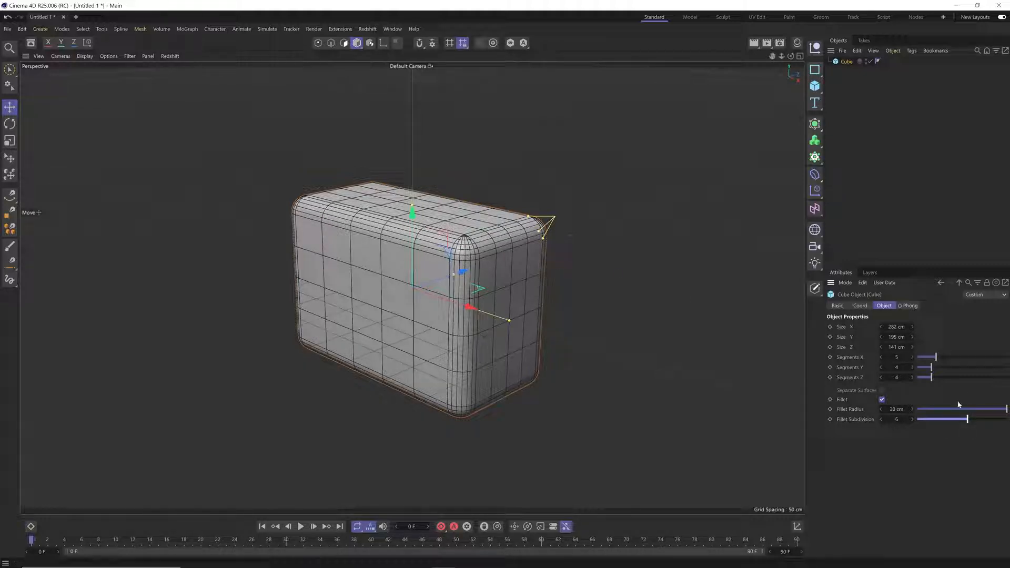
pyautogui.moveTo(967, 419)
pyautogui.mouseDown()
pyautogui.moveTo(984, 419)
pyautogui.moveTo(971, 421)
pyautogui.mouseUp()
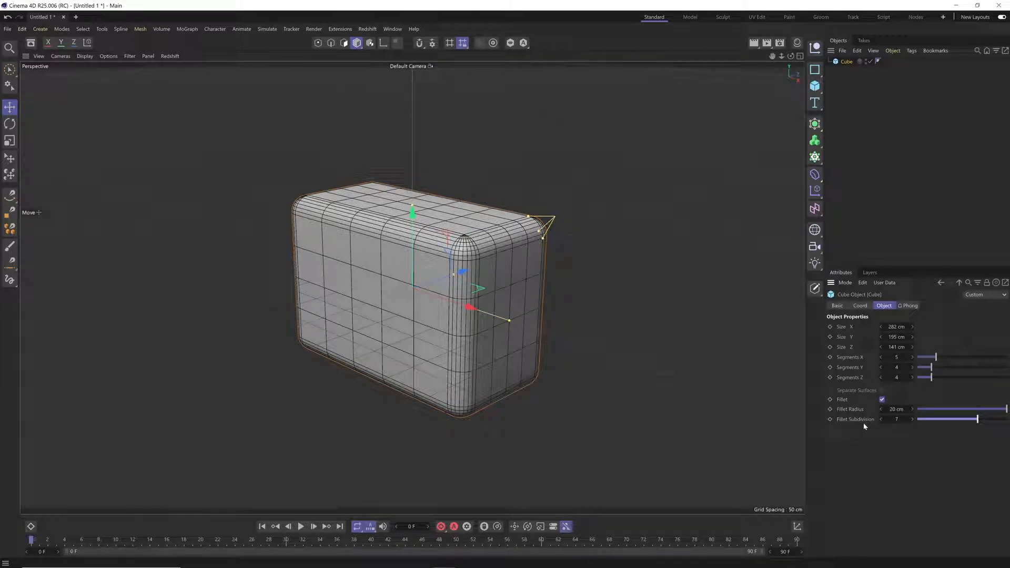
# Resize the cube to about 276 × 226 × 109 cm and set its X, Y and Z scale to about 1.27, 1.05 and 1.4.
pyautogui.moveTo(900, 327)
pyautogui.mouseDown()
pyautogui.moveTo(904, 338)
pyautogui.moveTo(916, 335)
pyautogui.mouseUp()
pyautogui.moveTo(898, 347); pyautogui.dragTo(880, 349)
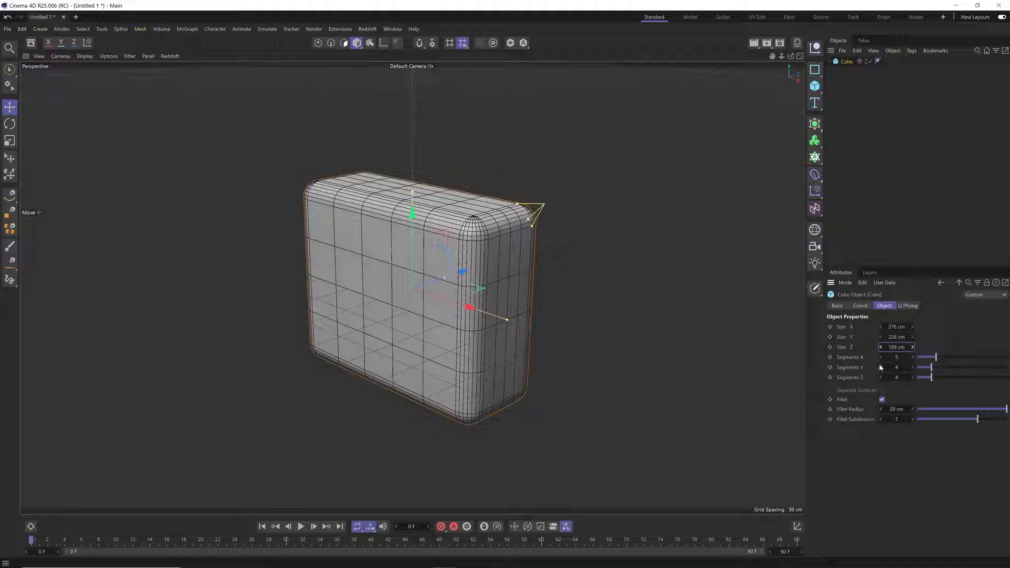
pyautogui.click(860, 308)
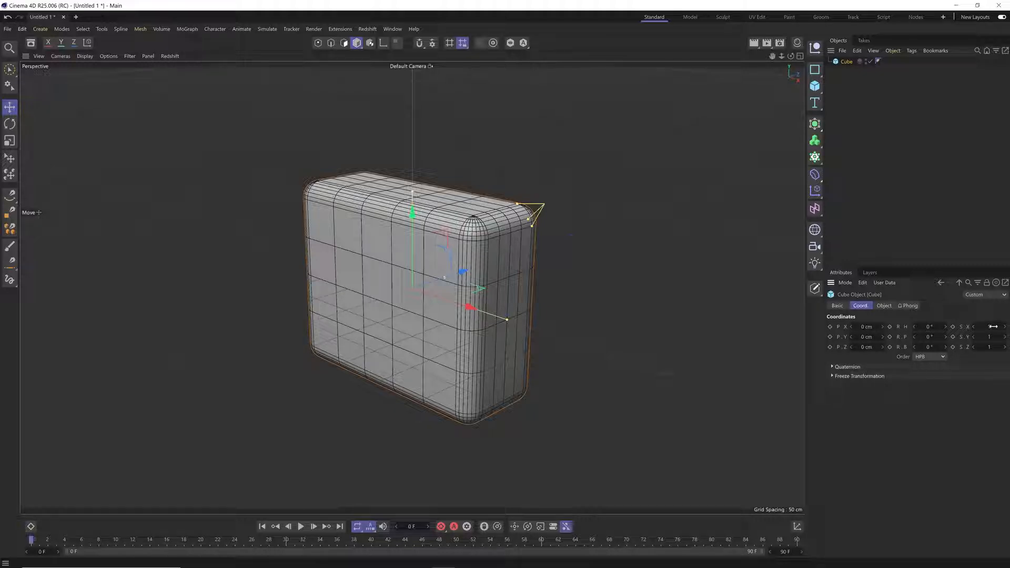
pyautogui.moveTo(996, 326); pyautogui.dragTo(1009, 346)
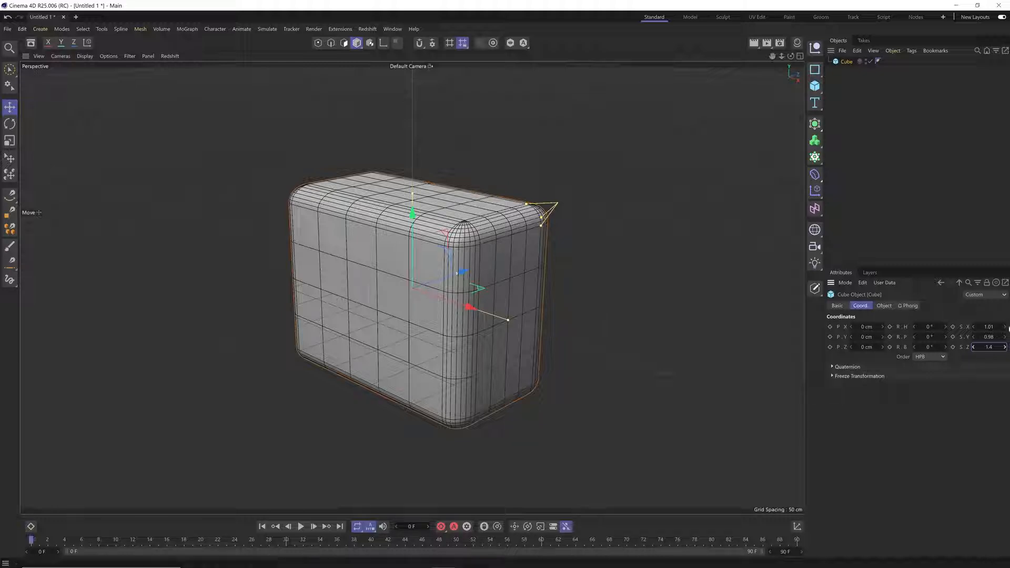
pyautogui.moveTo(989, 326)
pyautogui.mouseDown()
pyautogui.moveTo(1003, 327)
pyautogui.moveTo(984, 338)
pyautogui.mouseUp()
# Set the cube's Size X to about 343 cm and Size Y to about 193 cm in its object properties.
pyautogui.click(884, 307)
pyautogui.moveTo(902, 327); pyautogui.dragTo(912, 326)
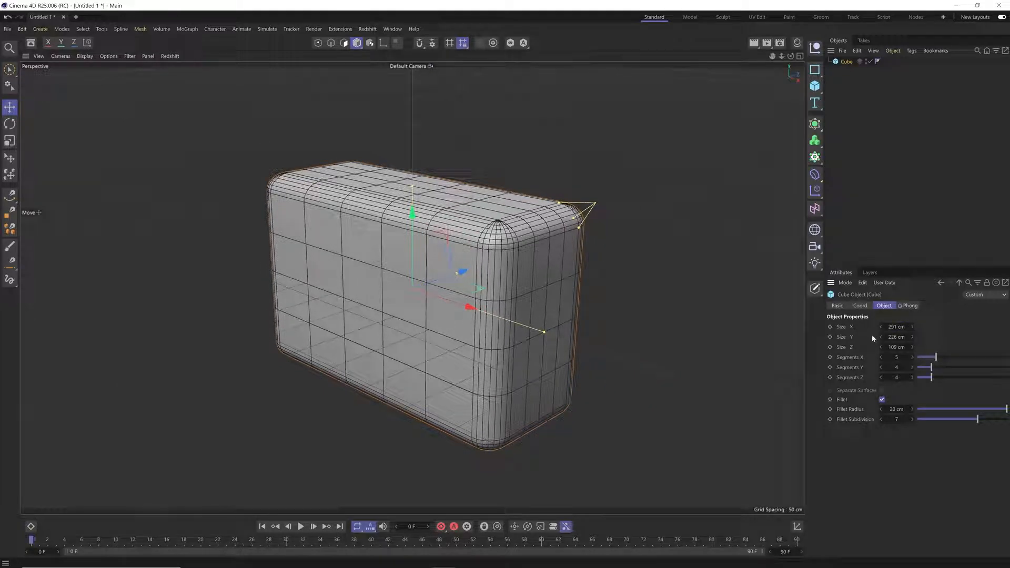
pyautogui.moveTo(889, 328); pyautogui.dragTo(888, 351)
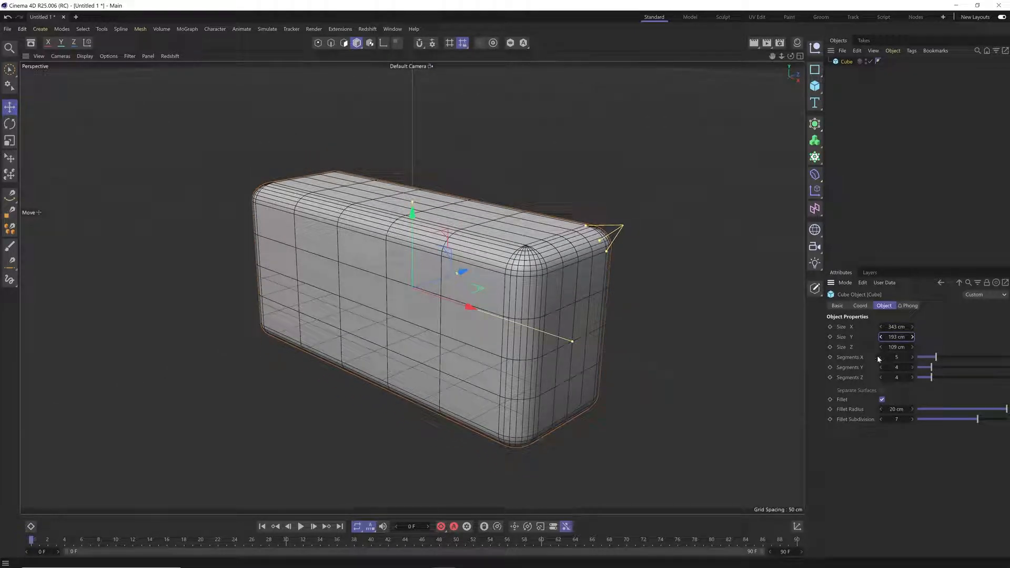
# Rotate the cube to about H 13°, P 32°, B -22° and move it to about X -12, Y 7, Z -30 cm.
pyautogui.click(860, 306)
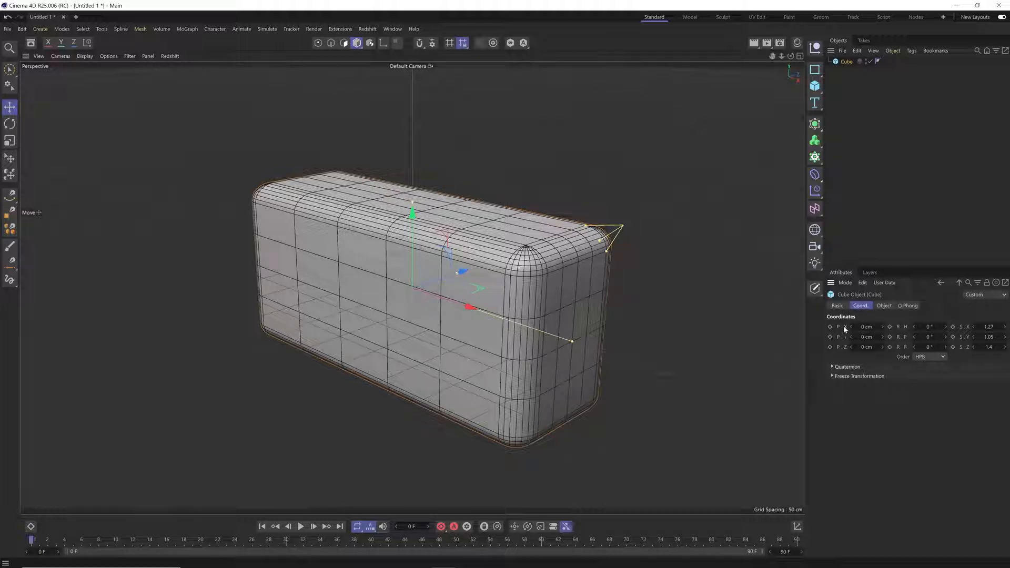
pyautogui.moveTo(975, 333); pyautogui.dragTo(844, 329)
pyautogui.moveTo(862, 337)
pyautogui.mouseDown()
pyautogui.moveTo(825, 336)
pyautogui.moveTo(875, 347)
pyautogui.moveTo(848, 347)
pyautogui.mouseUp()
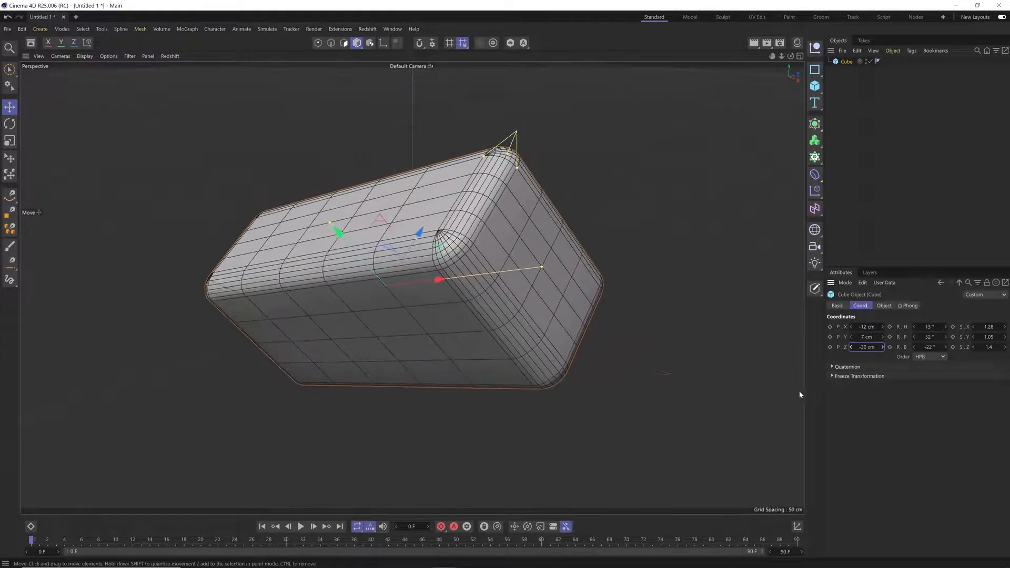
# Set the cube's heading rotation to 0° and reset all its coordinates with Reset Transform.
pyautogui.click(884, 306)
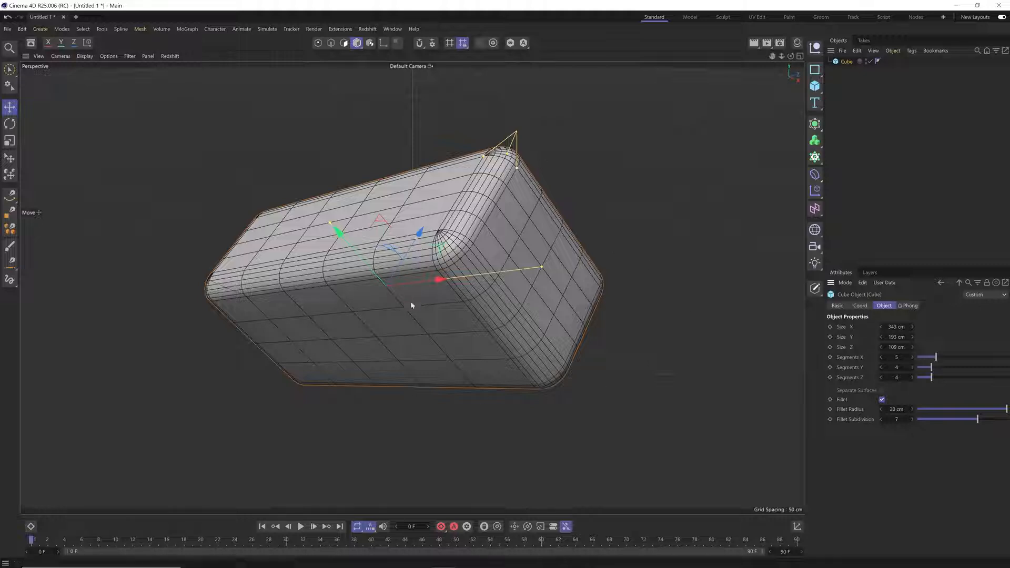
pyautogui.click(864, 308)
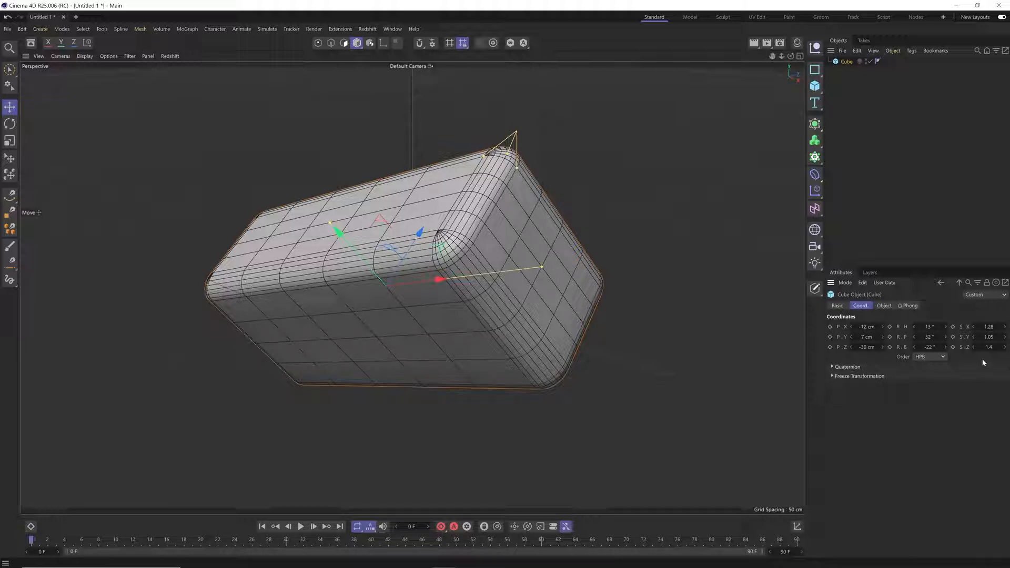
pyautogui.moveTo(930, 329); pyautogui.dragTo(928, 334)
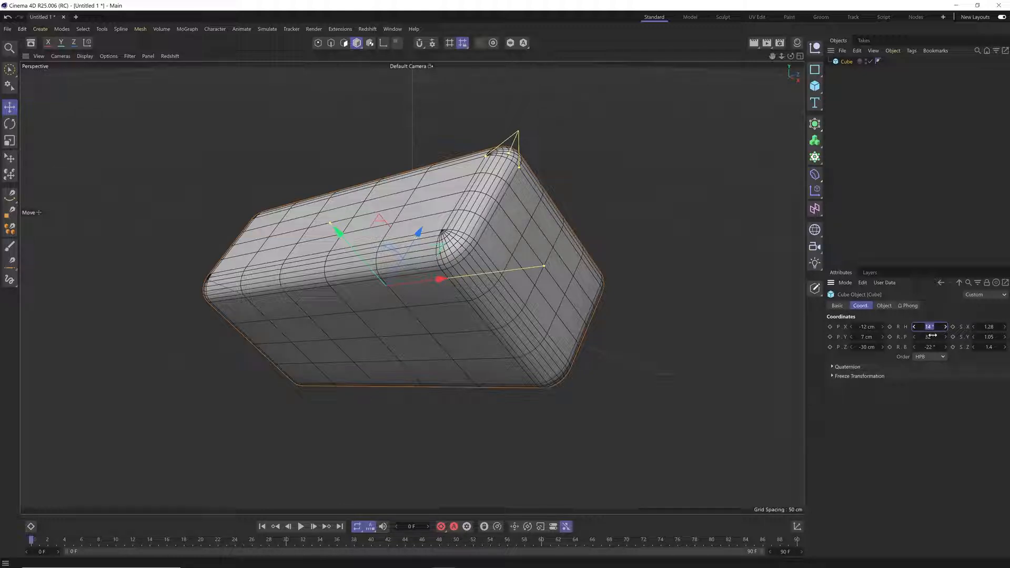
pyautogui.write('0')
pyautogui.press('Return')
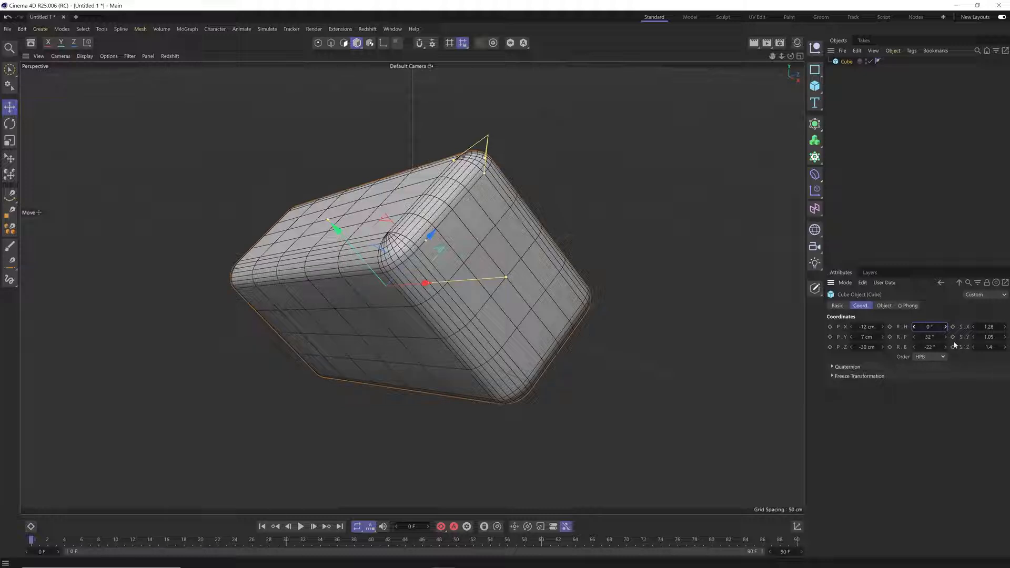
pyautogui.click(100, 30)
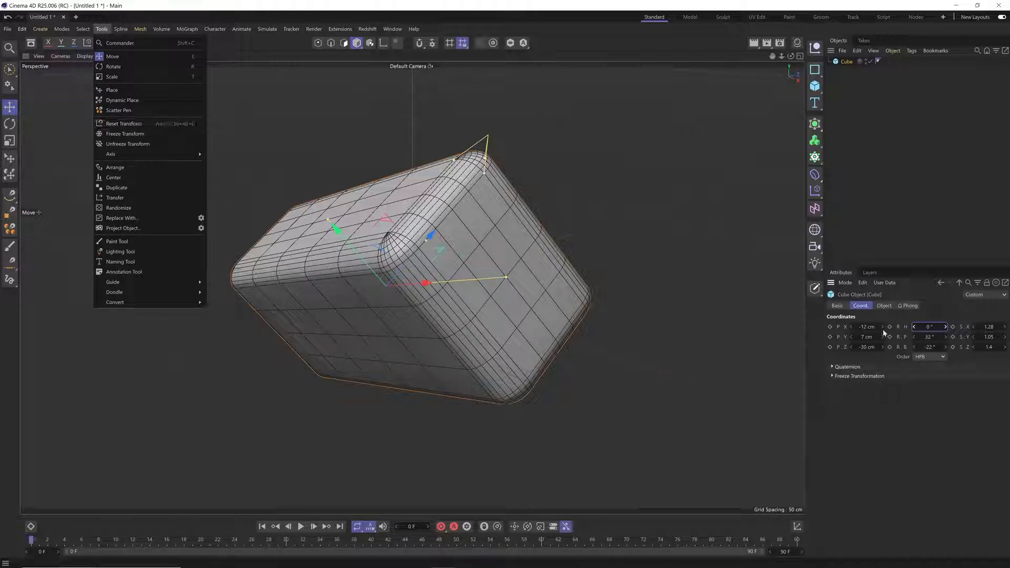
pyautogui.click(131, 126)
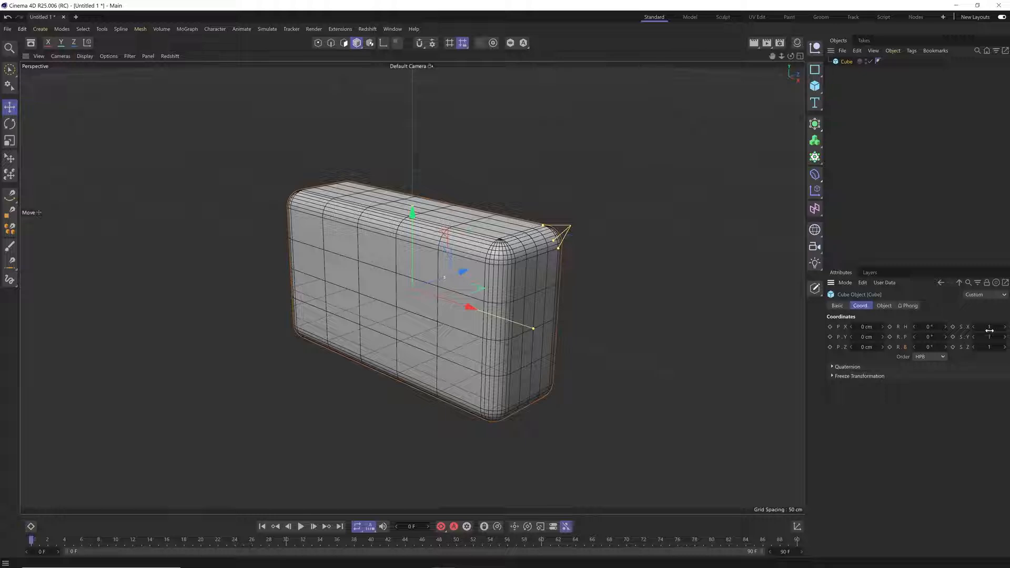
# Reset the cube's object properties to 200 cm sides, 1 segment per axis, a 3 cm fillet radius and a fillet subdivision of 3.
pyautogui.click(884, 306)
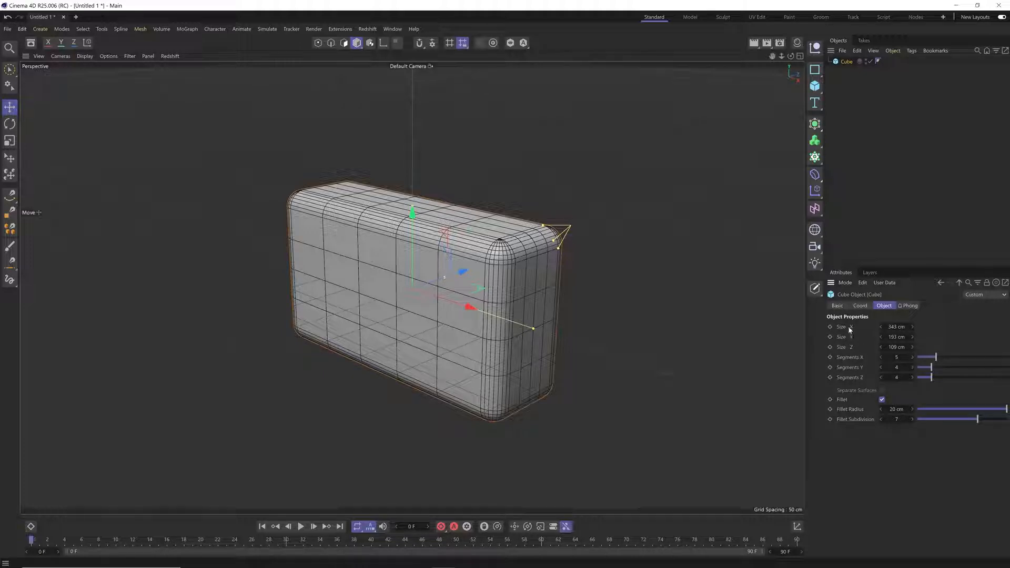
pyautogui.rightClick(912, 327)
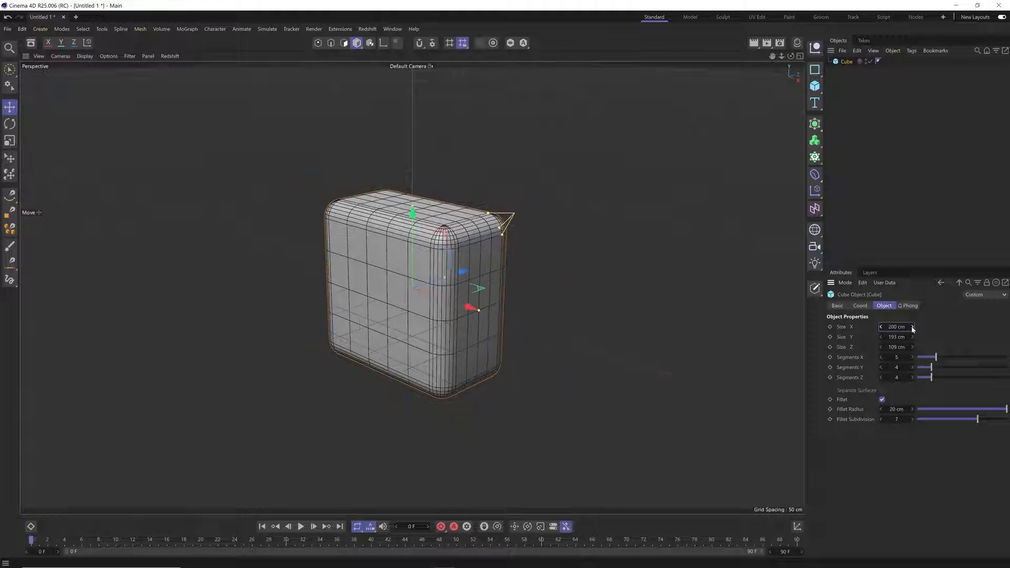
pyautogui.rightClick(913, 337)
pyautogui.rightClick(913, 347)
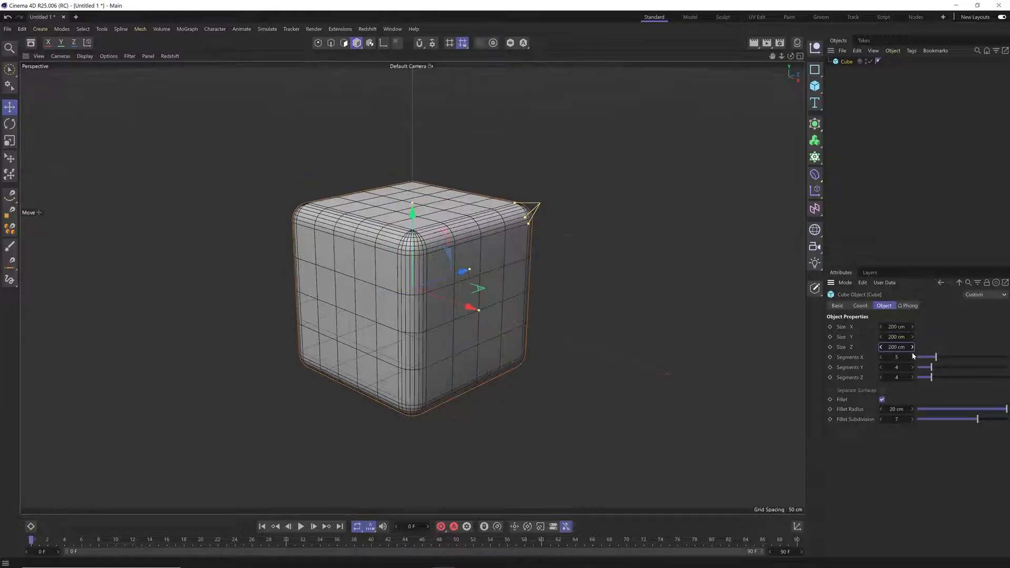
pyautogui.rightClick(912, 357)
pyautogui.rightClick(912, 367)
pyautogui.rightClick(912, 378)
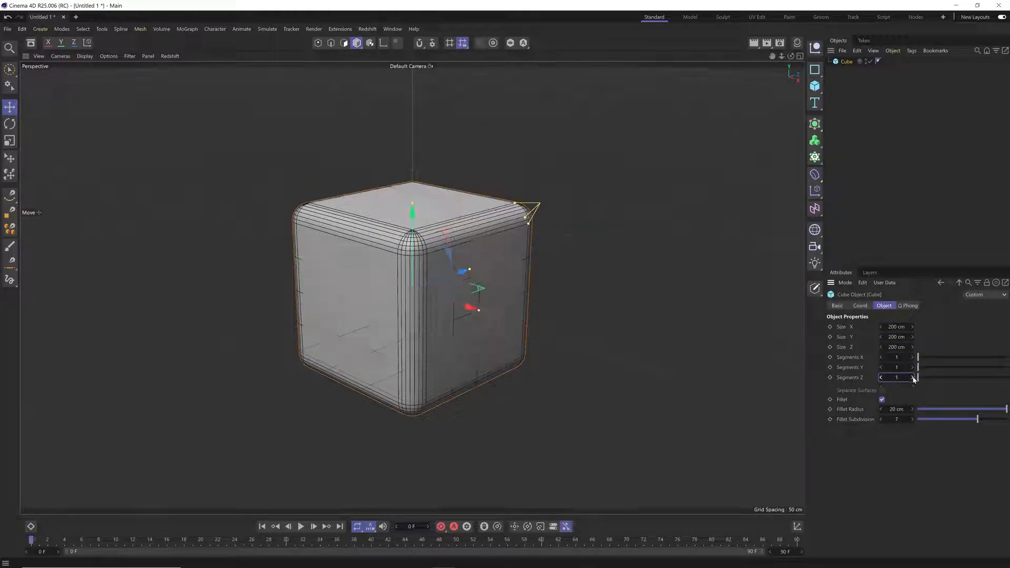
pyautogui.moveTo(910, 409)
pyautogui.mouseDown()
pyautogui.moveTo(894, 409)
pyautogui.moveTo(896, 419)
pyautogui.mouseUp()
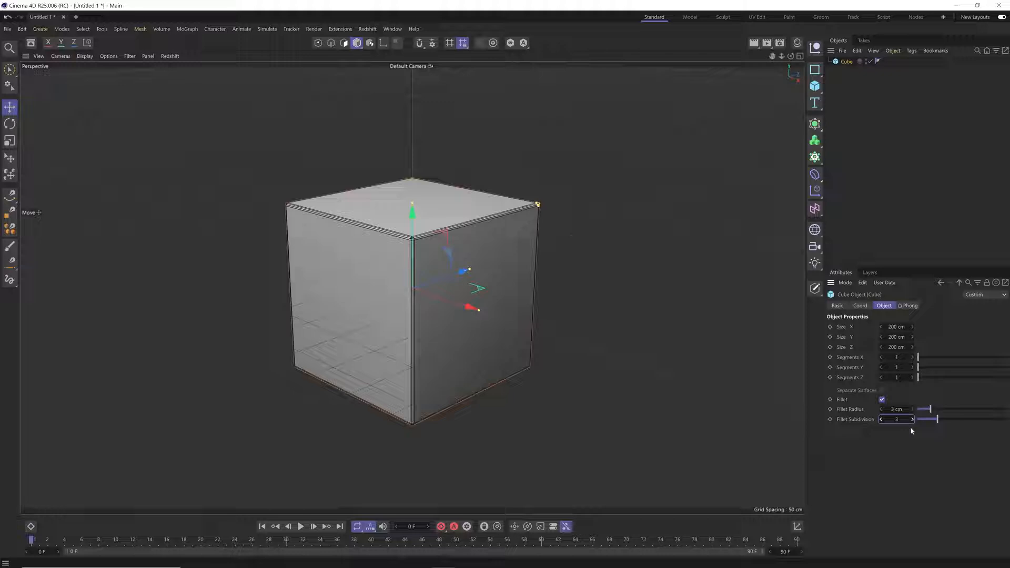
# Resize the filleted cube to about 247 × 266 × 200 cm and set its X, Y and Z segments to 40, 63 and 6.
pyautogui.click(882, 399)
pyautogui.moveTo(898, 338); pyautogui.dragTo(929, 337)
pyautogui.moveTo(897, 327); pyautogui.dragTo(940, 378)
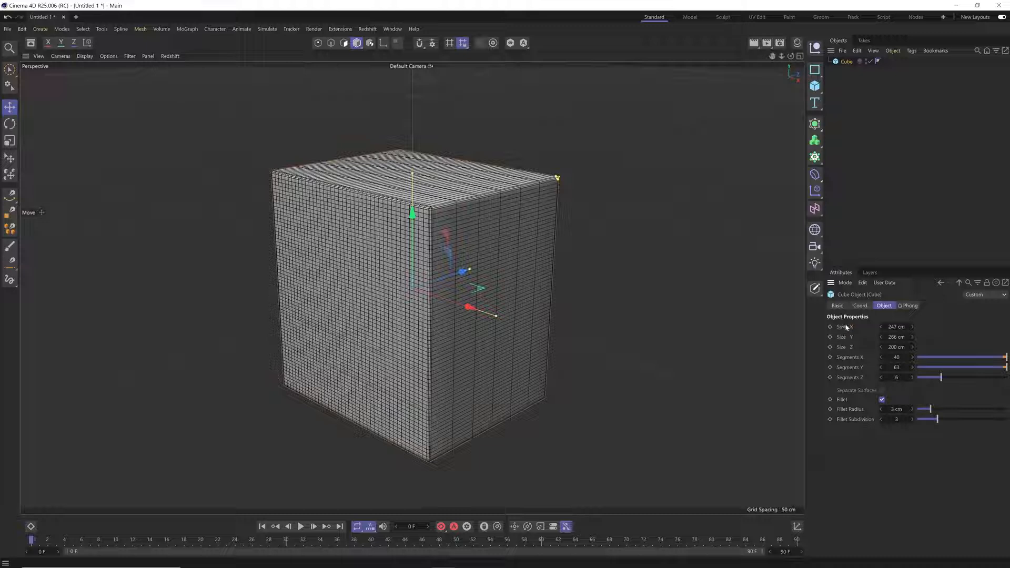
# Reset the cube's X, Y and Z sizes together to their default of 200 cm.
pyautogui.moveTo(846, 328); pyautogui.dragTo(844, 344)
pyautogui.click(839, 332)
pyautogui.rightClick(842, 330)
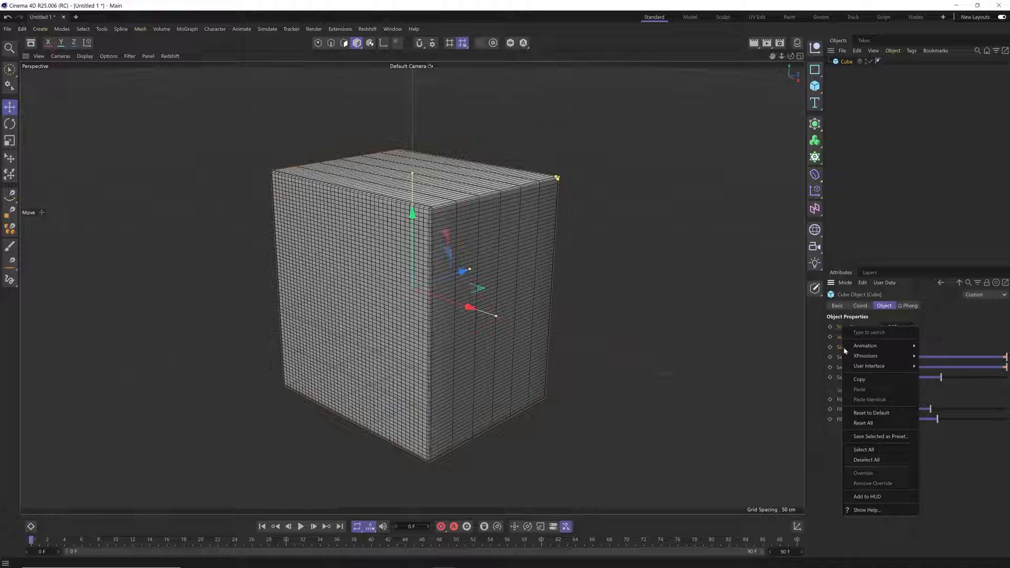
pyautogui.click(865, 413)
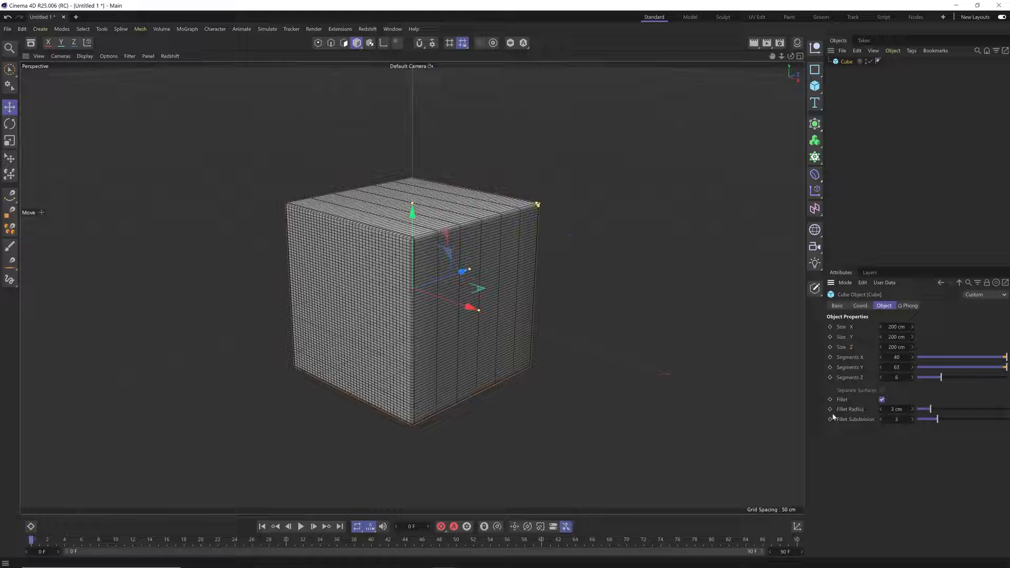
# Reset all of the cube's object properties to their defaults and turn its fillet back on.
pyautogui.rightClick(840, 347)
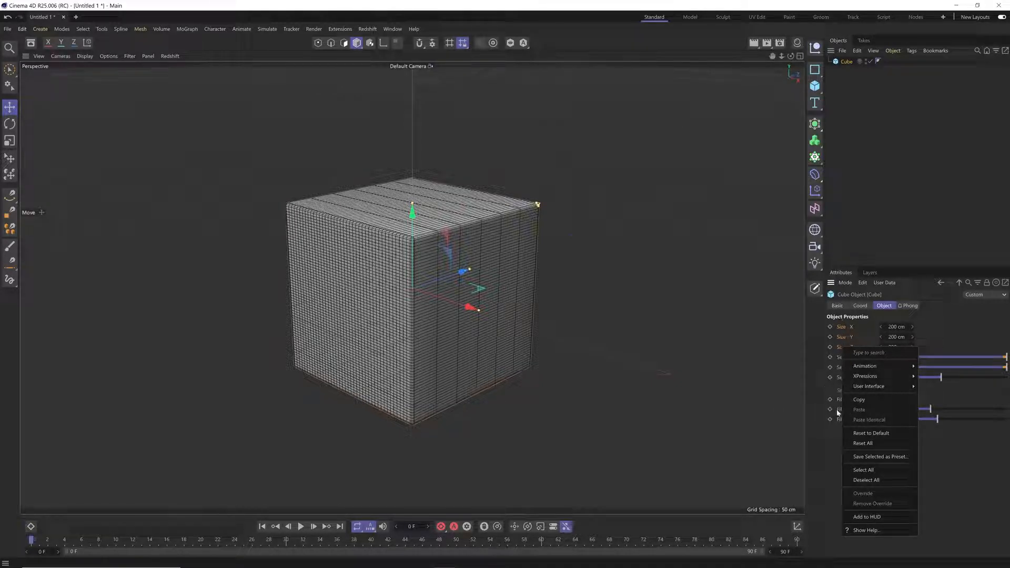
pyautogui.click(866, 445)
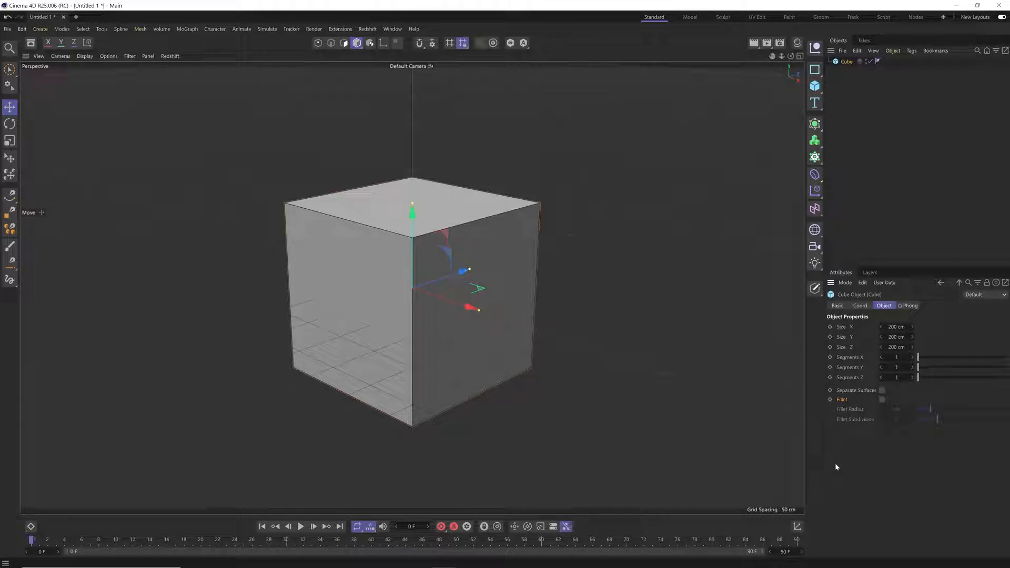
pyautogui.click(882, 399)
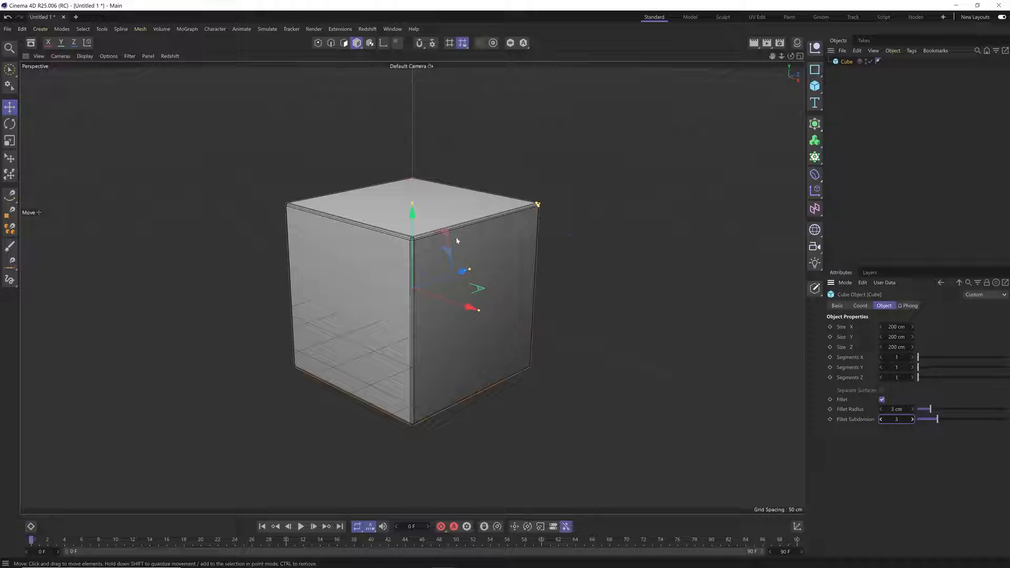
# Toggle the viewport display between Gouraud Shading and Gouraud Shading (Lines), finishing with Gouraud Shading.
pyautogui.click(85, 55)
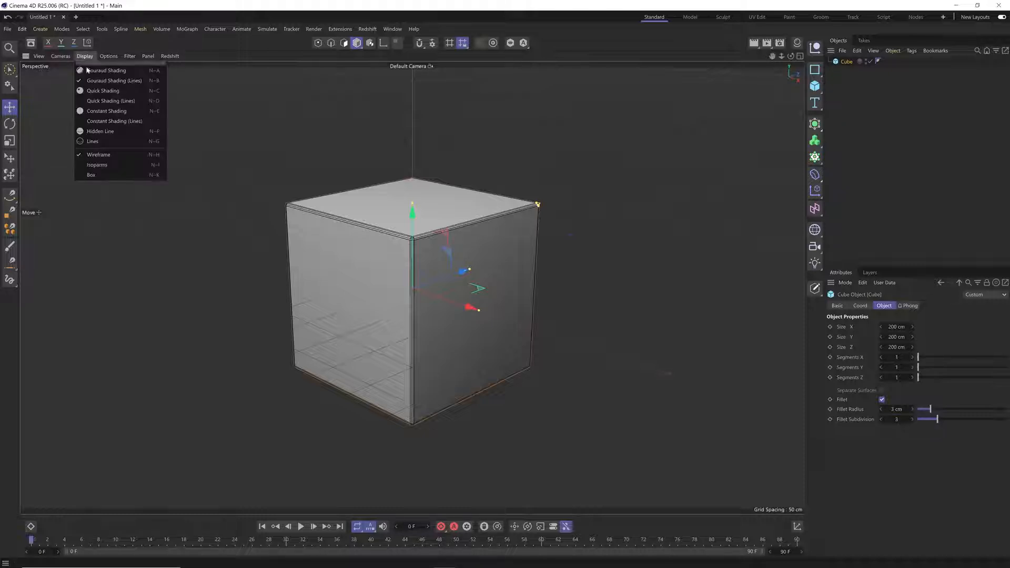
pyautogui.click(133, 72)
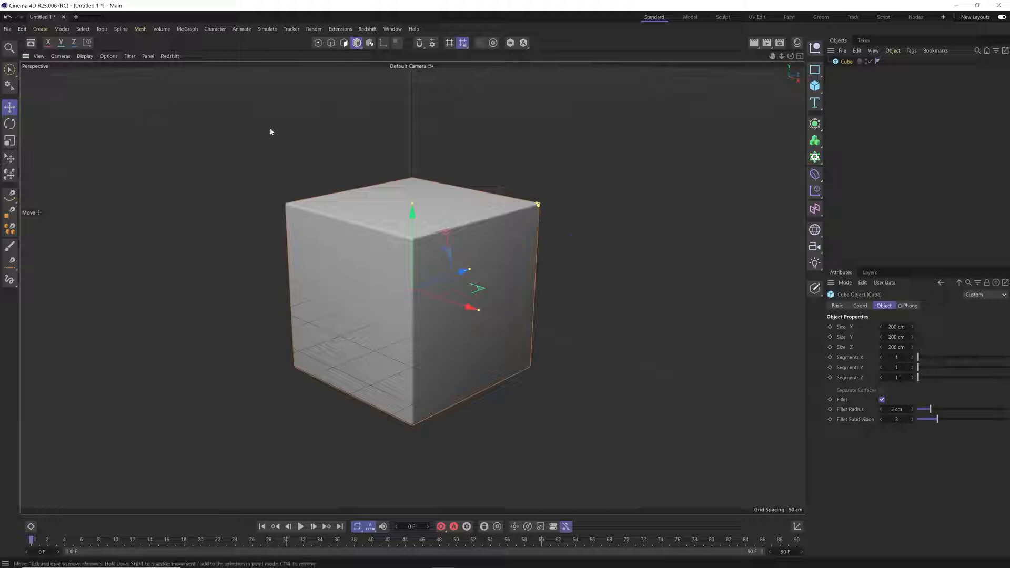
pyautogui.press('n')
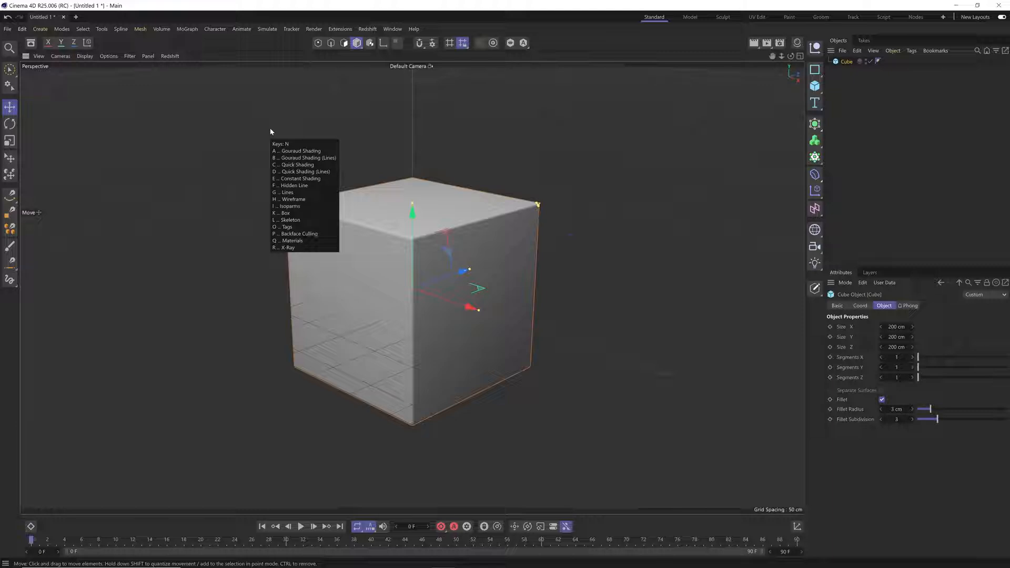
pyautogui.press('b')
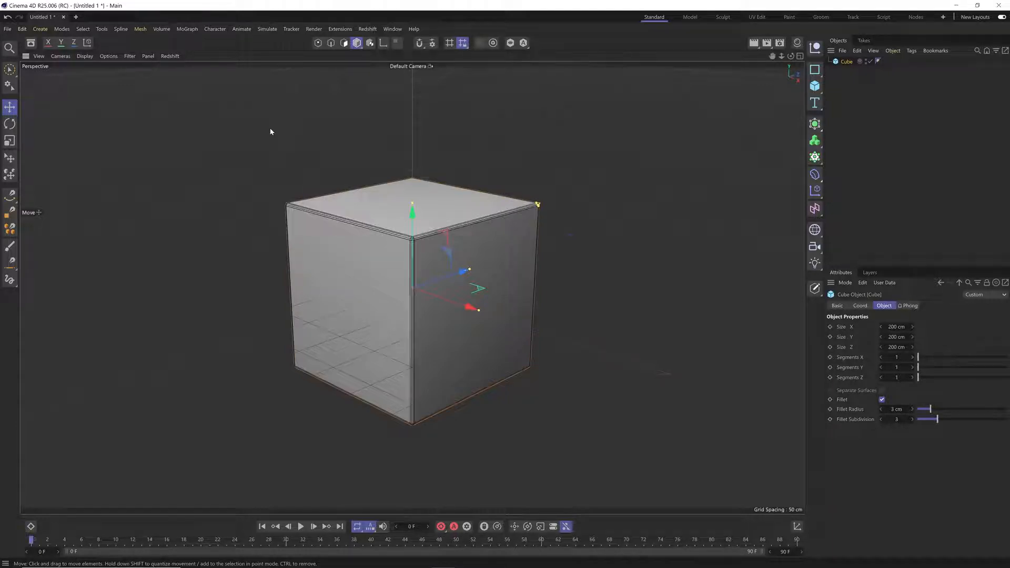
pyautogui.press('n')
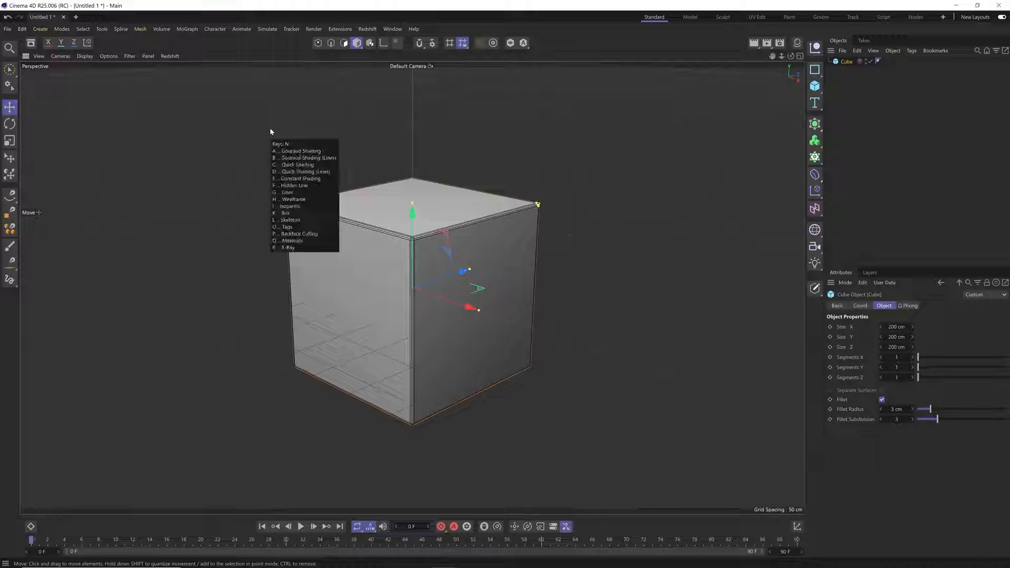
pyautogui.press('a')
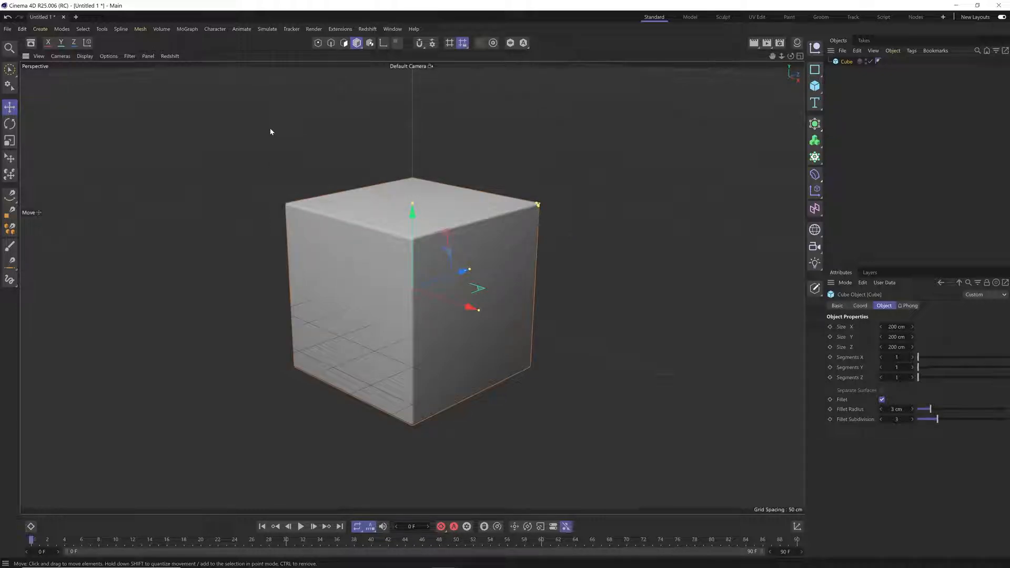
pyautogui.press('n')
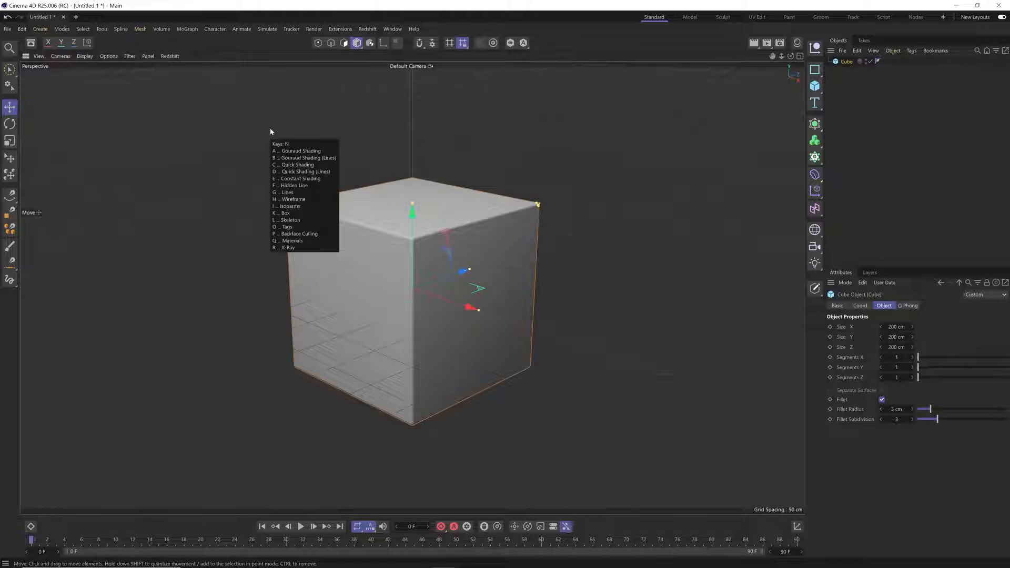
pyautogui.press('b')
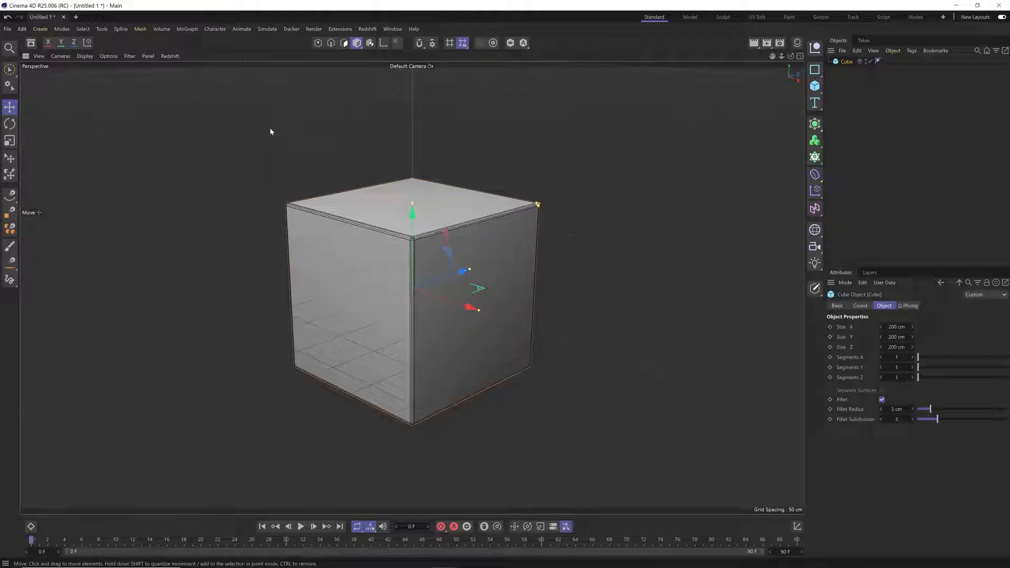
pyautogui.press('n')
pyautogui.press('a')
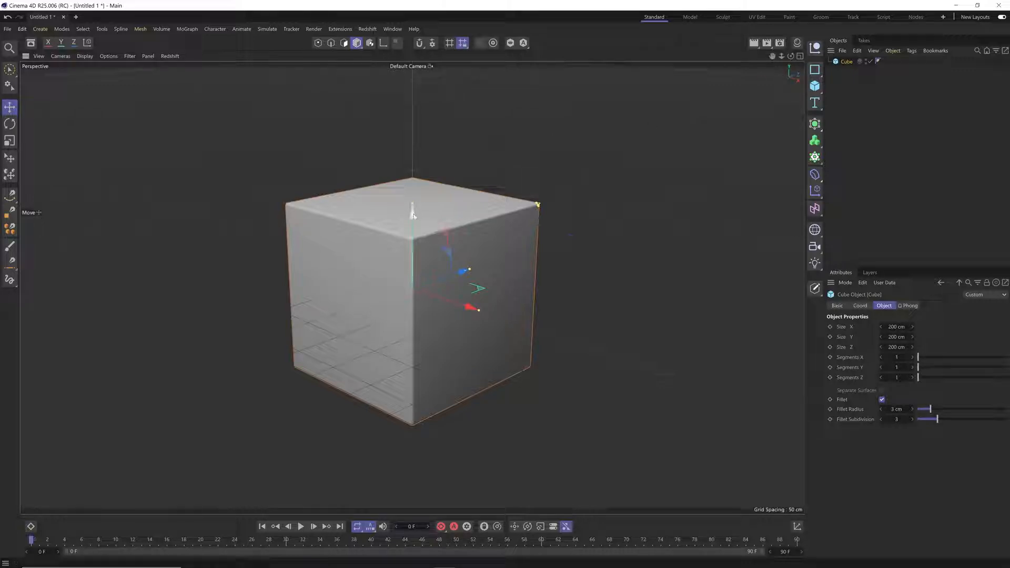
# Move the cube along its Y and Z axes and return it to the origin with Reset Transform.
pyautogui.moveTo(412, 212)
pyautogui.mouseDown()
pyautogui.moveTo(583, 128)
pyautogui.moveTo(415, 297)
pyautogui.moveTo(427, 109)
pyautogui.moveTo(418, 326)
pyautogui.moveTo(438, 119)
pyautogui.moveTo(418, 302)
pyautogui.moveTo(413, 135)
pyautogui.moveTo(412, 300)
pyautogui.moveTo(415, 153)
pyautogui.moveTo(414, 194)
pyautogui.mouseUp()
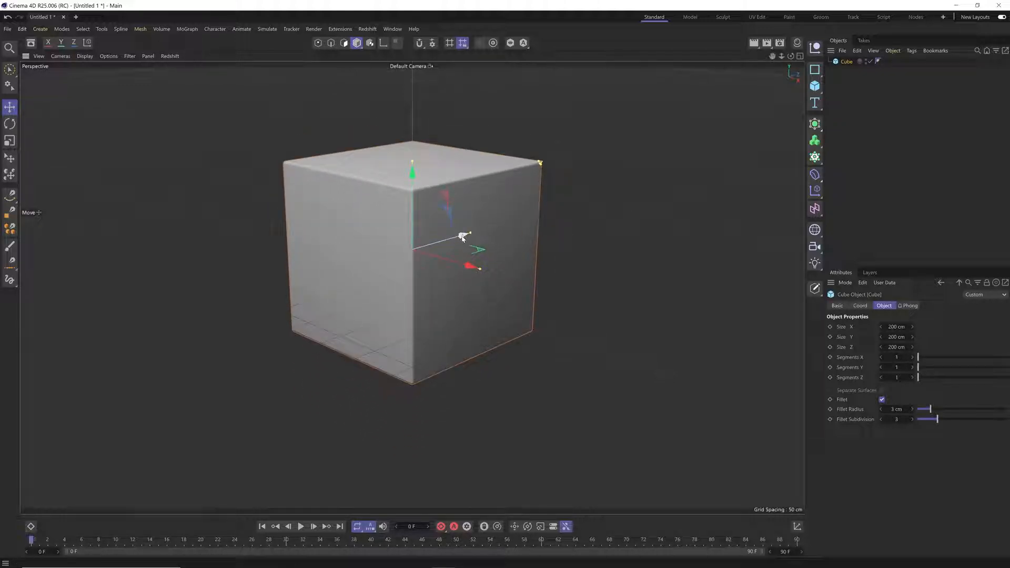
pyautogui.moveTo(463, 236); pyautogui.dragTo(517, 317)
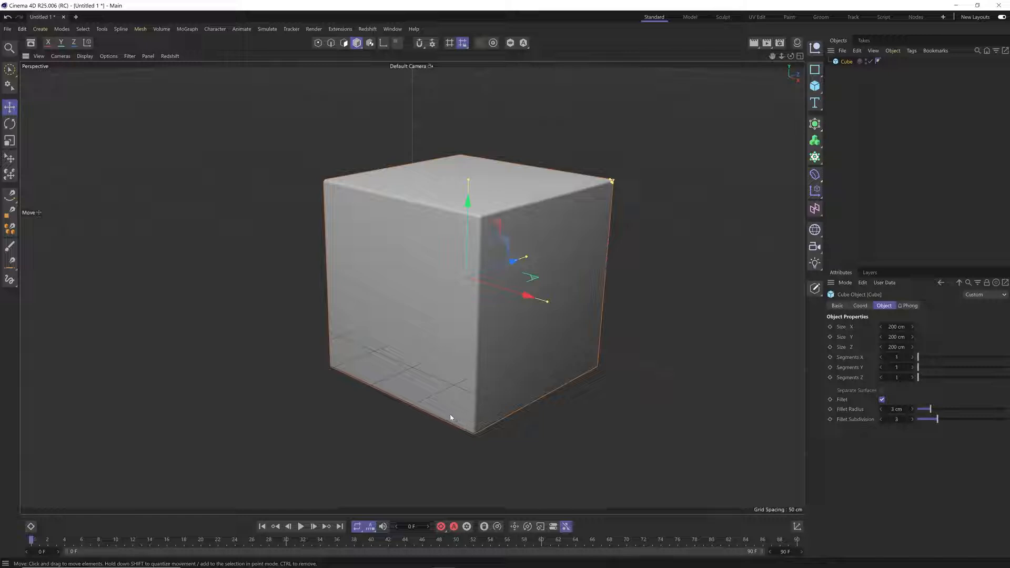
pyautogui.click(102, 30)
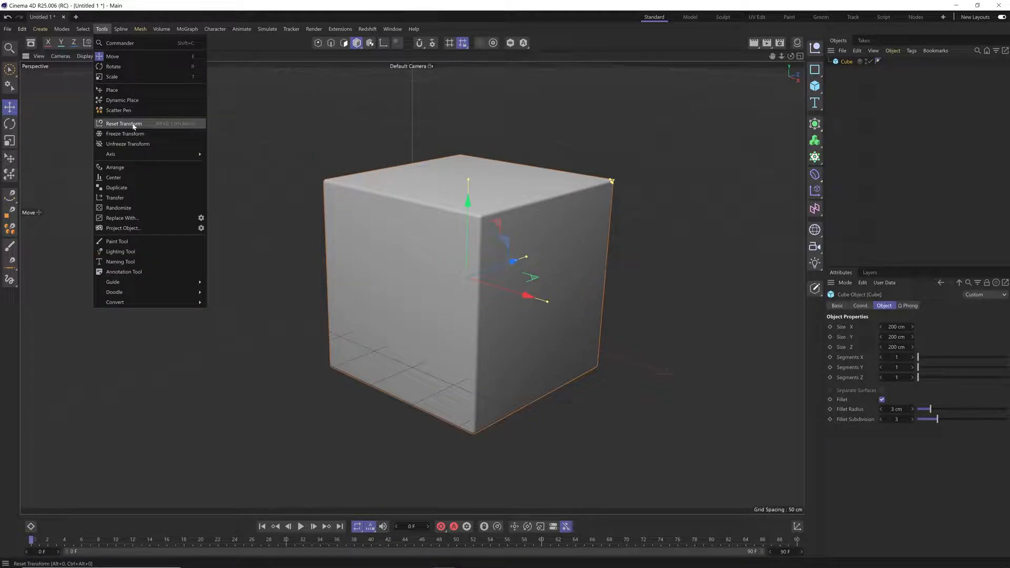
pyautogui.click(492, 207)
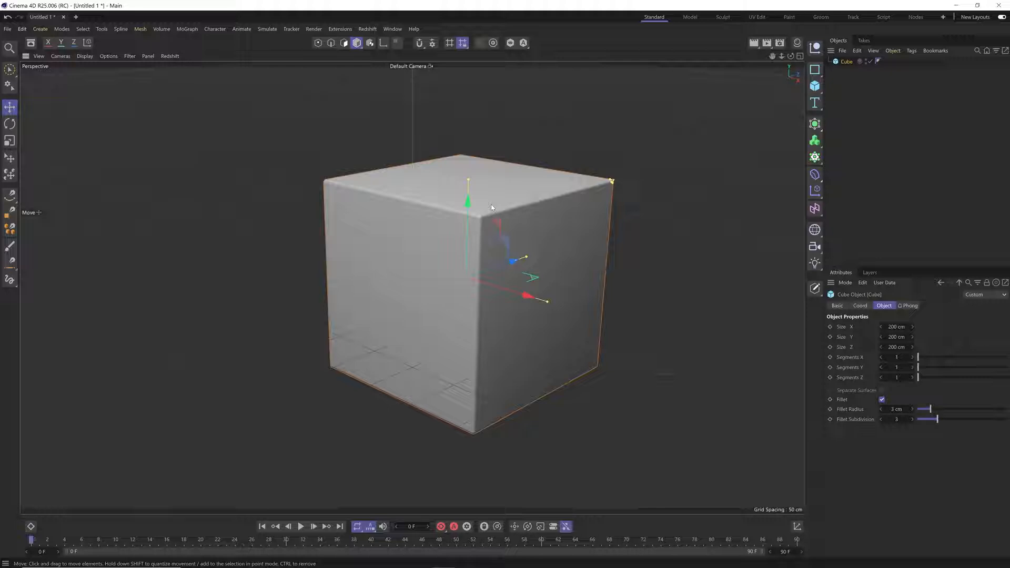
pyautogui.press('h')
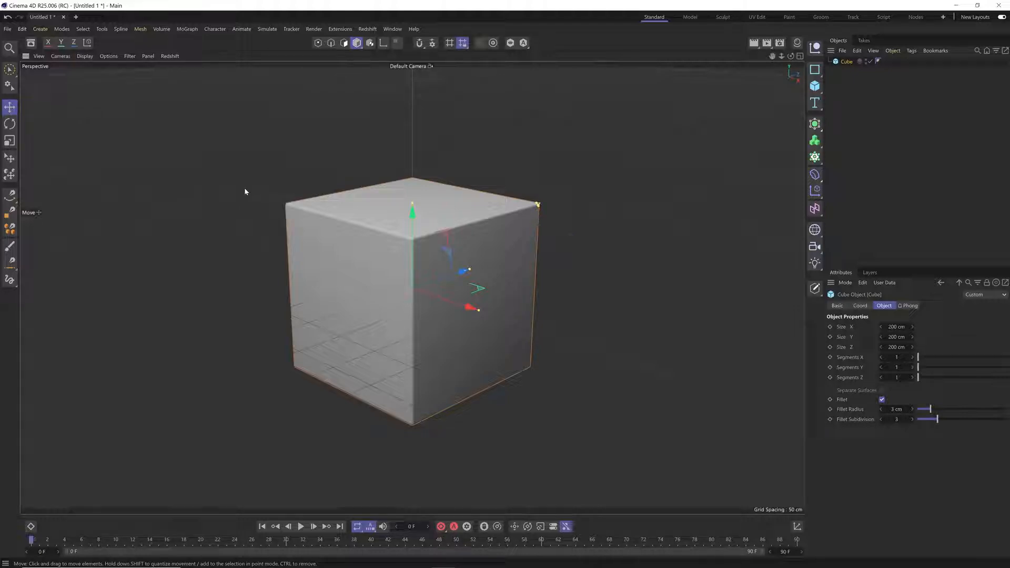
# Rotate the cube to about H 31°, P 19°, B -115° and move it to about X -33, Y 55, Z -4 cm.
pyautogui.press('r')
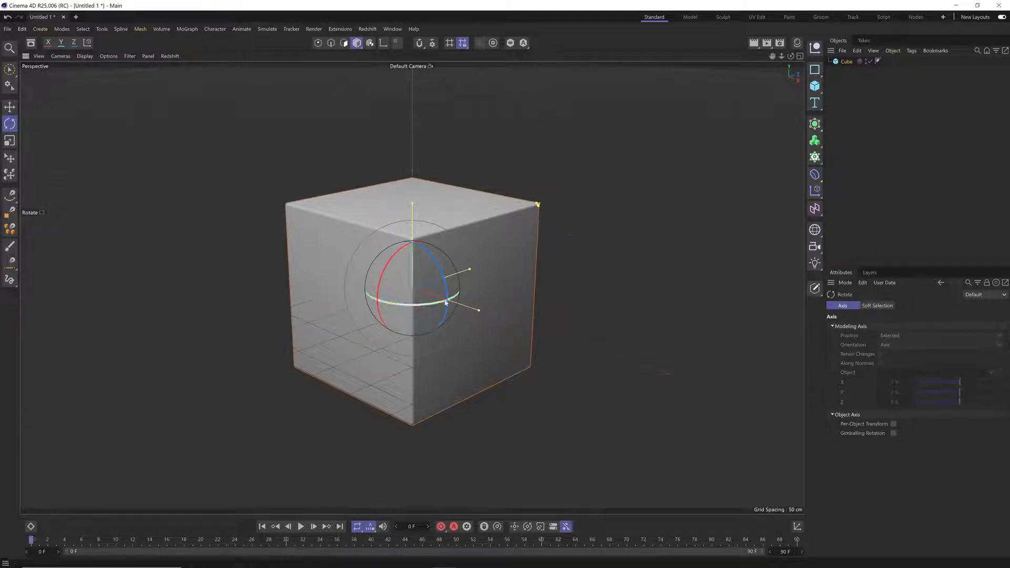
pyautogui.moveTo(415, 310); pyautogui.dragTo(397, 281)
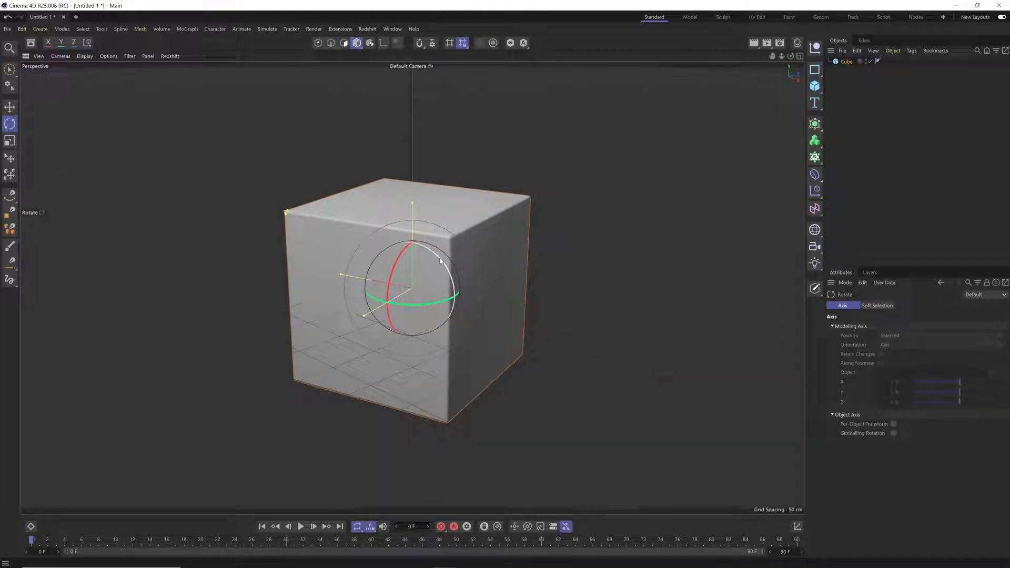
pyautogui.moveTo(440, 260); pyautogui.dragTo(409, 338)
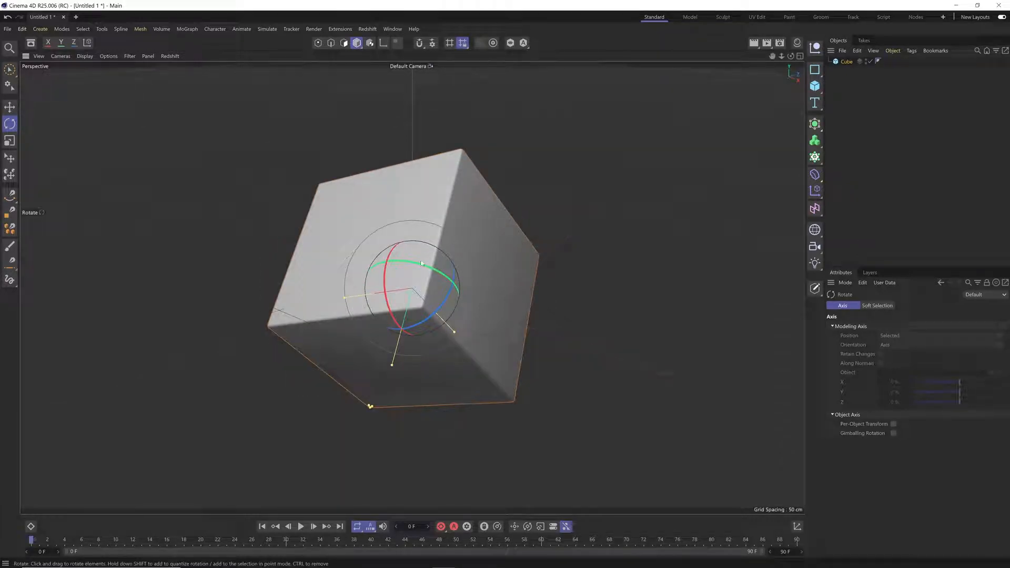
pyautogui.moveTo(423, 289); pyautogui.dragTo(392, 291)
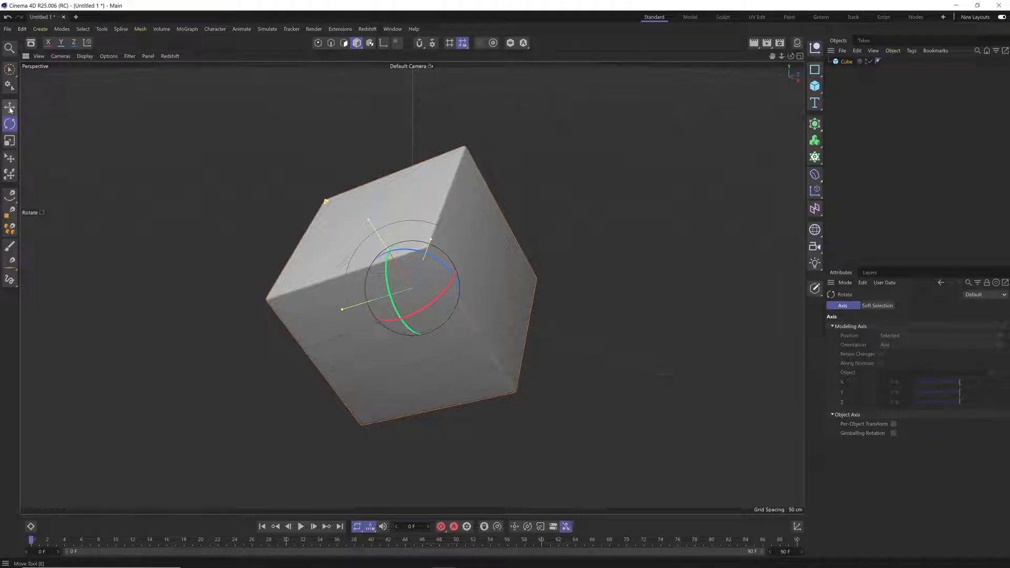
pyautogui.click(10, 108)
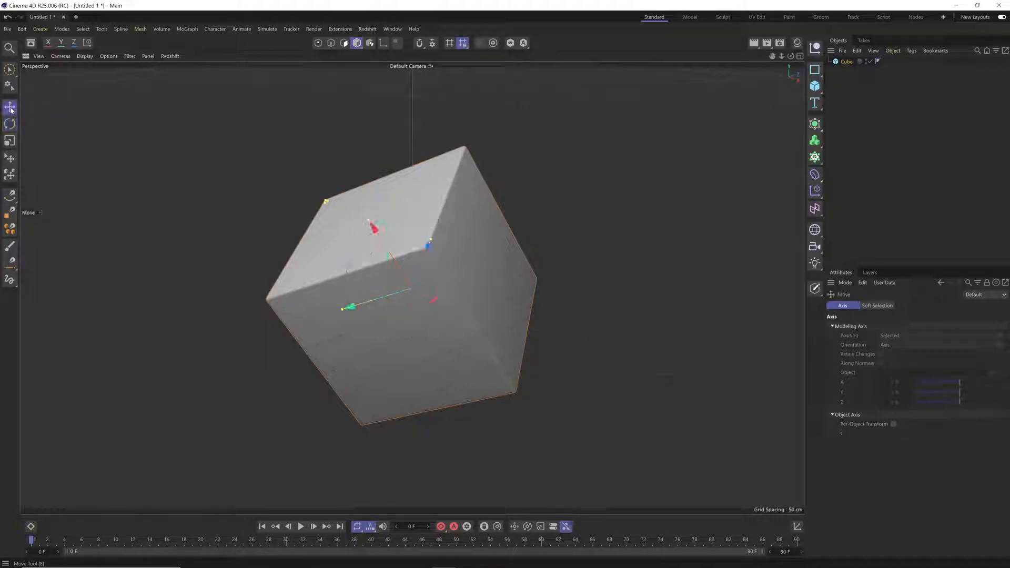
pyautogui.moveTo(379, 229)
pyautogui.mouseDown()
pyautogui.moveTo(354, 199)
pyautogui.moveTo(362, 221)
pyautogui.mouseUp()
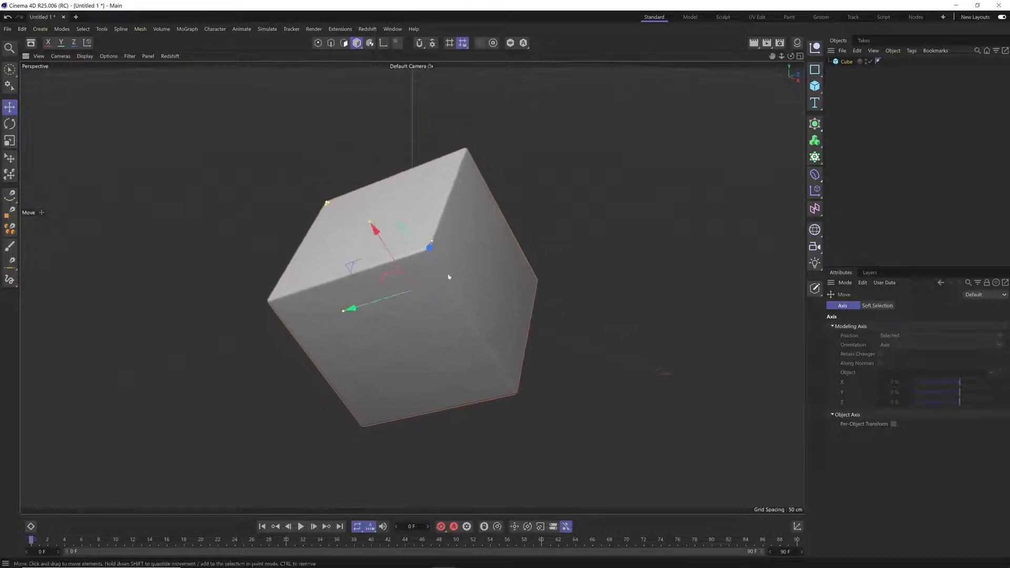
pyautogui.moveTo(435, 238); pyautogui.dragTo(455, 377)
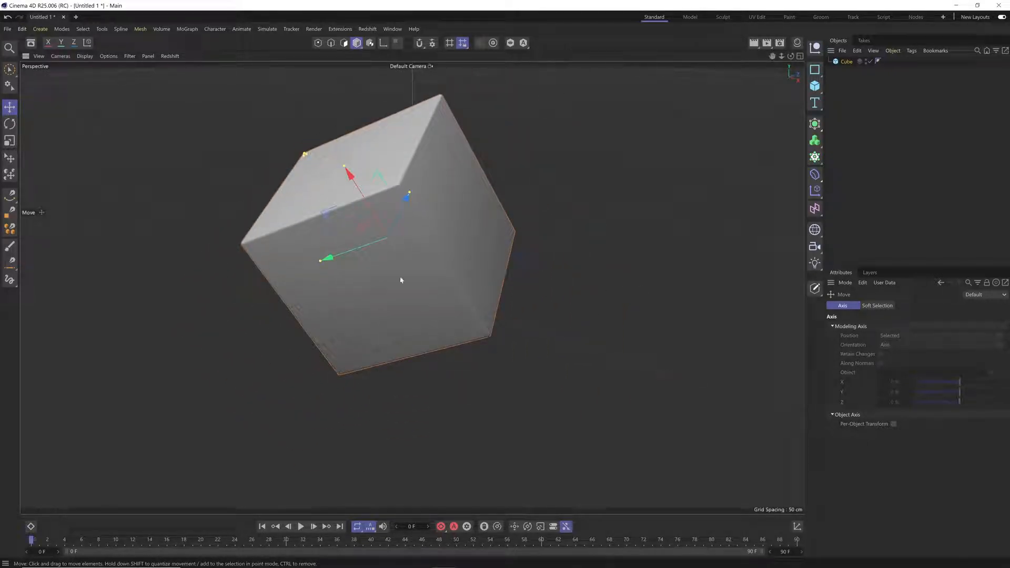
# Scale the cube uniformly to about 201 cm per side and reduce its X size to about 182 cm.
pyautogui.click(10, 142)
pyautogui.moveTo(601, 175); pyautogui.dragTo(519, 157)
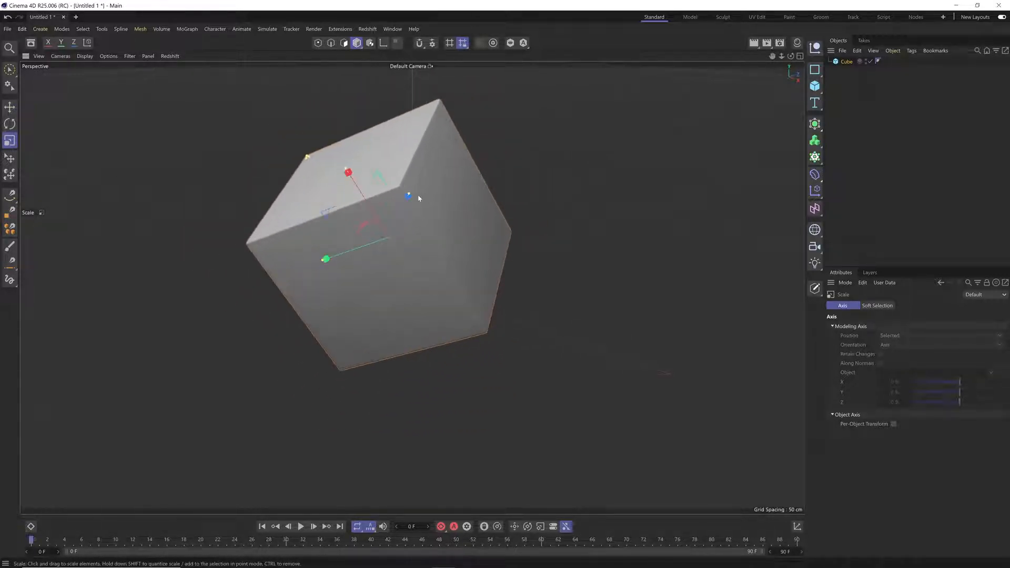
pyautogui.moveTo(419, 198); pyautogui.dragTo(383, 240)
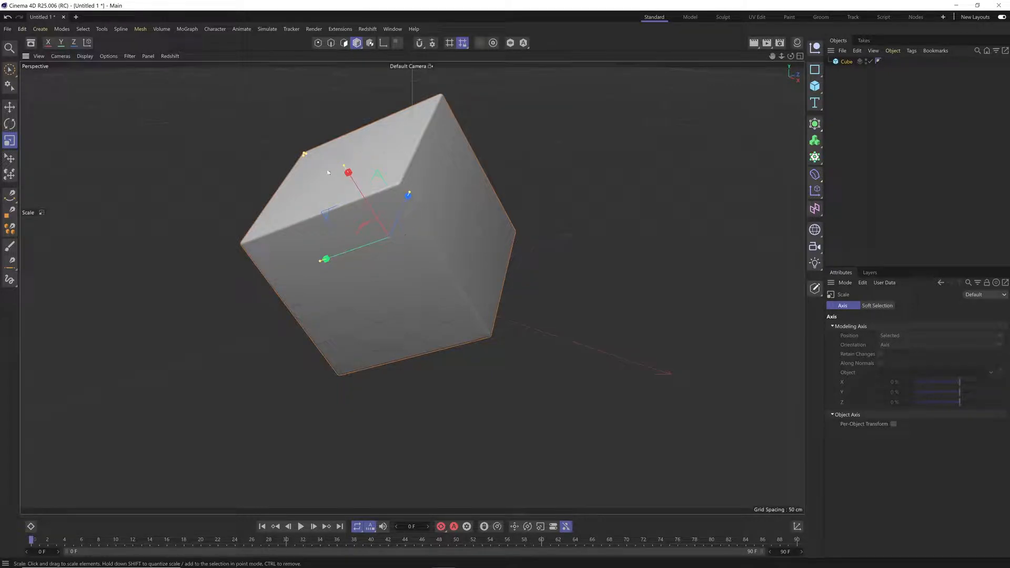
pyautogui.click(843, 62)
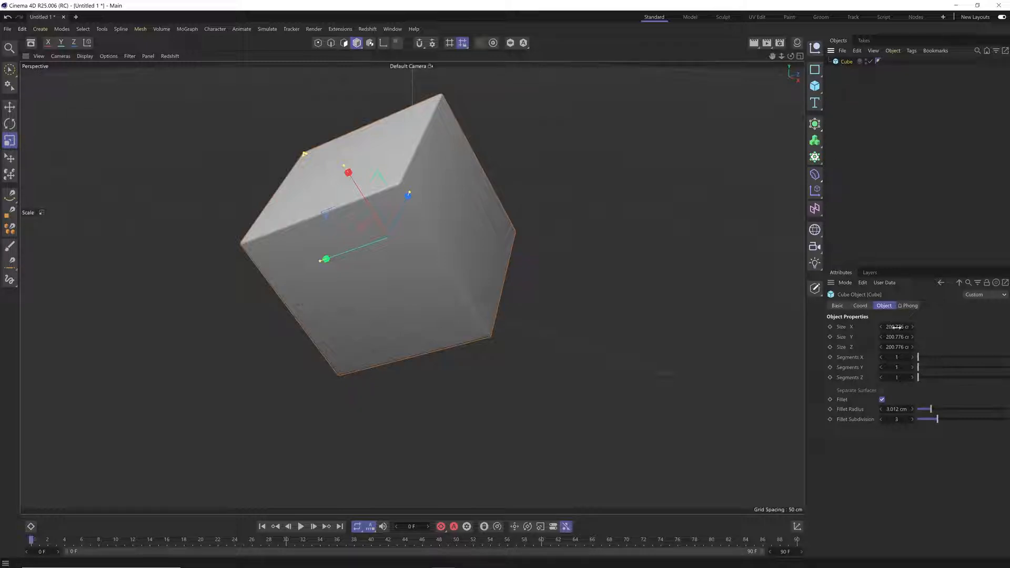
pyautogui.moveTo(894, 327)
pyautogui.mouseDown()
pyautogui.moveTo(915, 327)
pyautogui.moveTo(894, 329)
pyautogui.mouseUp()
# Try an X scale of 0.06 in the cube's coordinates, undo it, and reset the cube's transform.
pyautogui.click(861, 306)
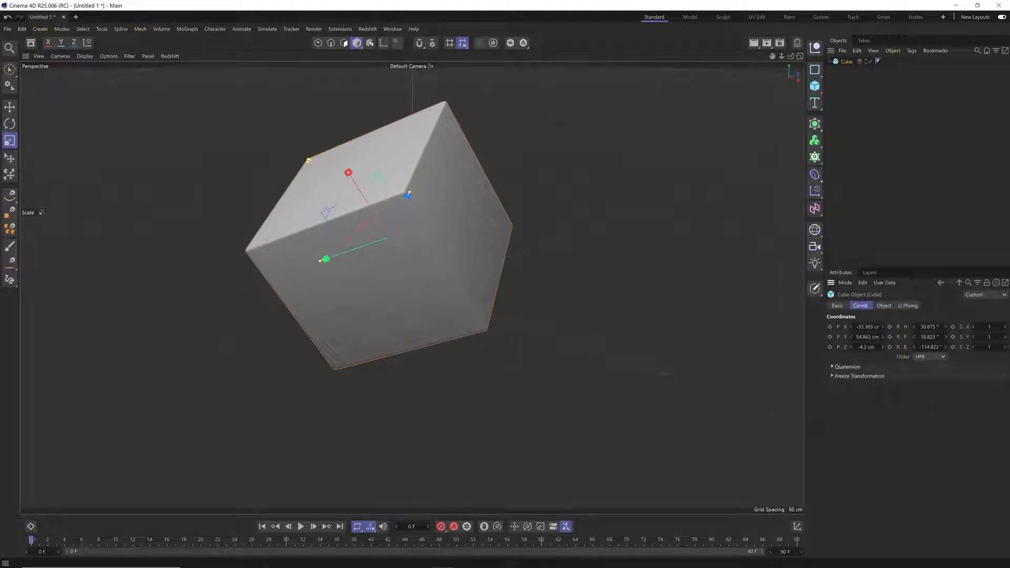
pyautogui.moveTo(984, 326); pyautogui.dragTo(938, 326)
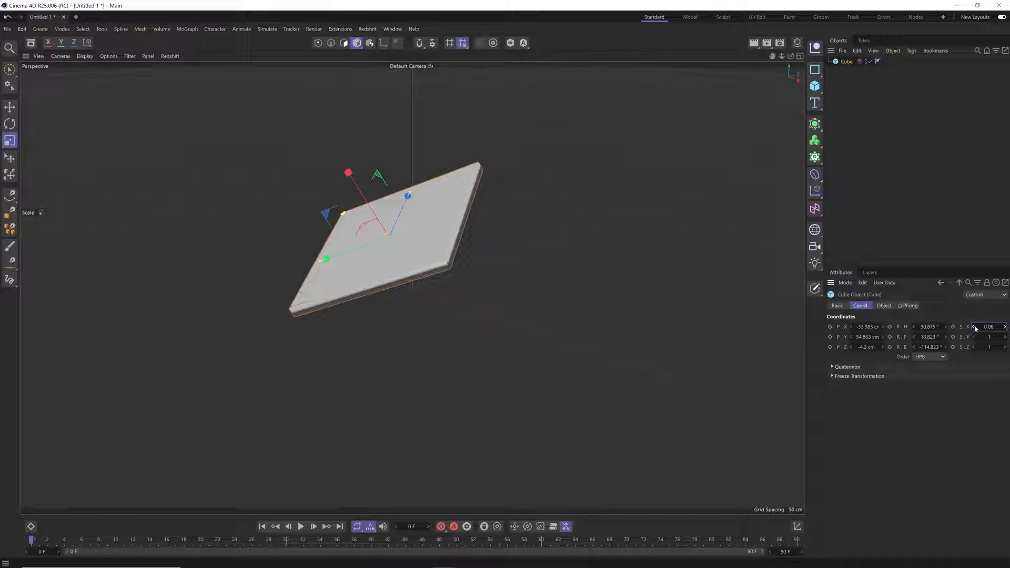
pyautogui.hotkey('ctrl', 'z')
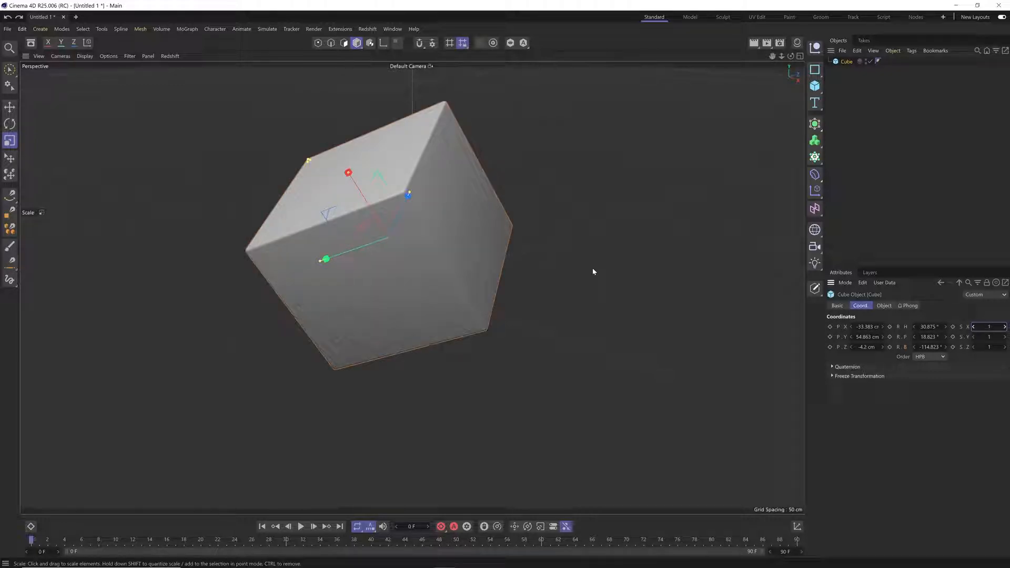
pyautogui.hotkey('ctrl', 'z')
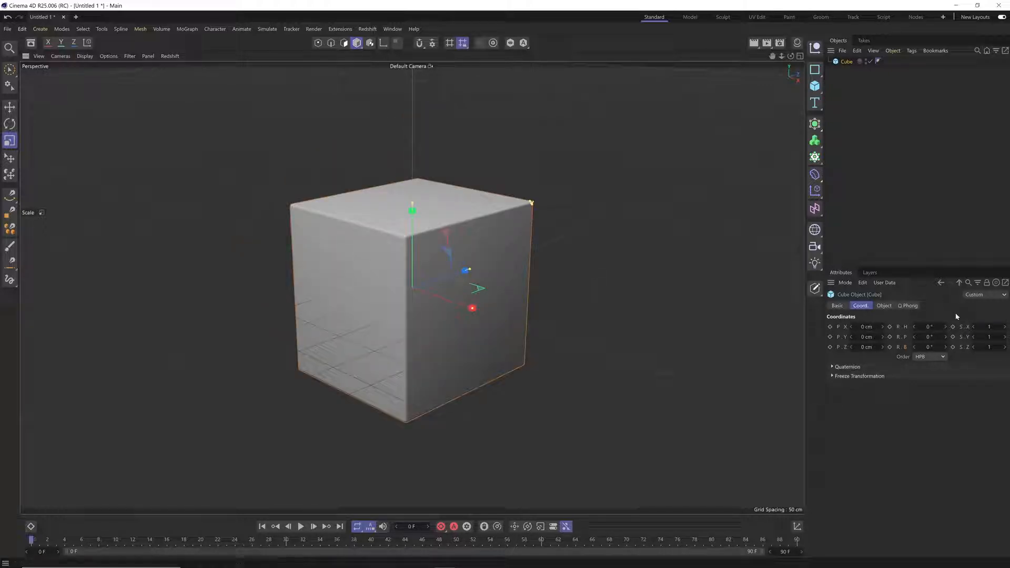
# Stretch the cube along its Y axis to a size of about 262 cm, keeping its object properties in view.
pyautogui.click(884, 306)
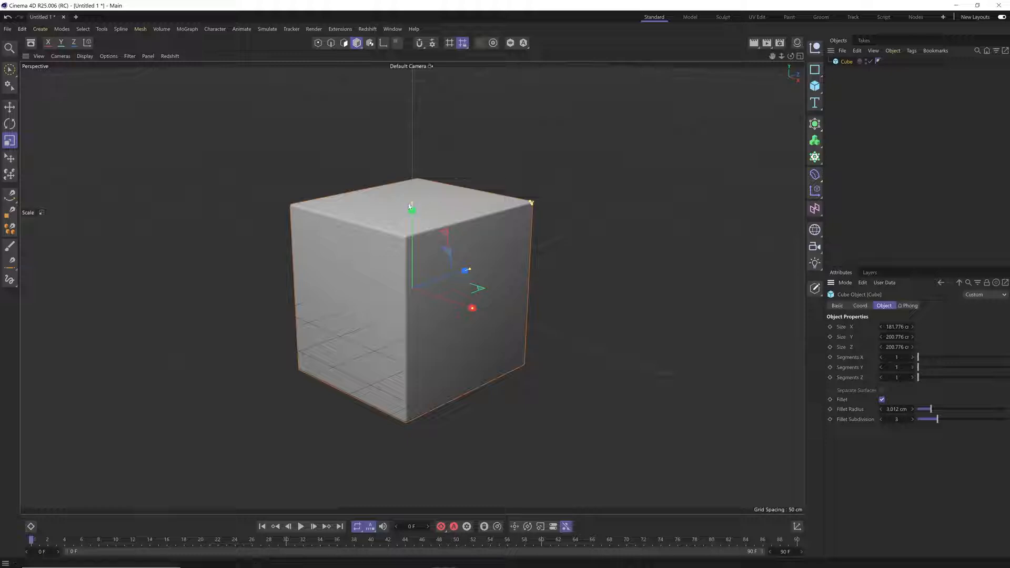
pyautogui.moveTo(412, 205); pyautogui.dragTo(576, 253)
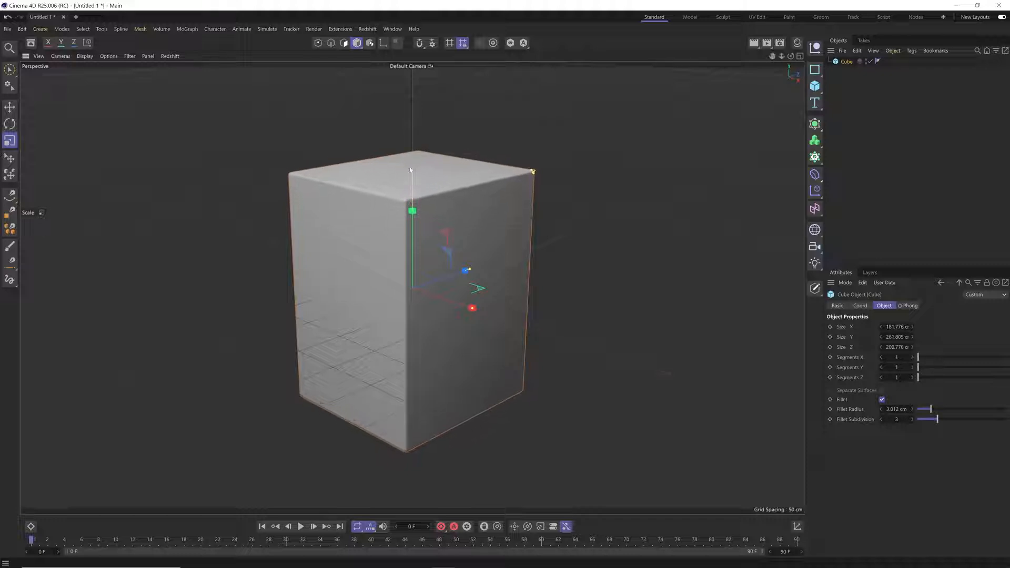
# Resize the cube to about 400 × 257 × 213 cm and give it a fillet of about 55.5 cm radius with 8 subdivisions.
pyautogui.moveTo(412, 176)
pyautogui.mouseDown()
pyautogui.moveTo(416, 232)
pyautogui.moveTo(442, 133)
pyautogui.moveTo(428, 231)
pyautogui.moveTo(427, 176)
pyautogui.mouseUp()
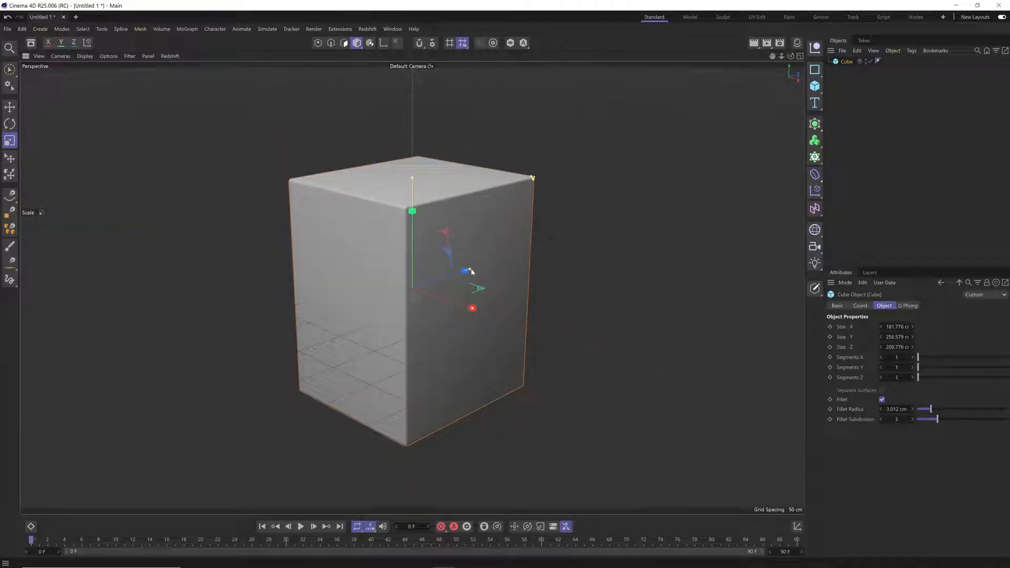
pyautogui.moveTo(466, 270)
pyautogui.mouseDown()
pyautogui.moveTo(569, 235)
pyautogui.moveTo(462, 270)
pyautogui.mouseUp()
pyautogui.moveTo(473, 308); pyautogui.dragTo(625, 341)
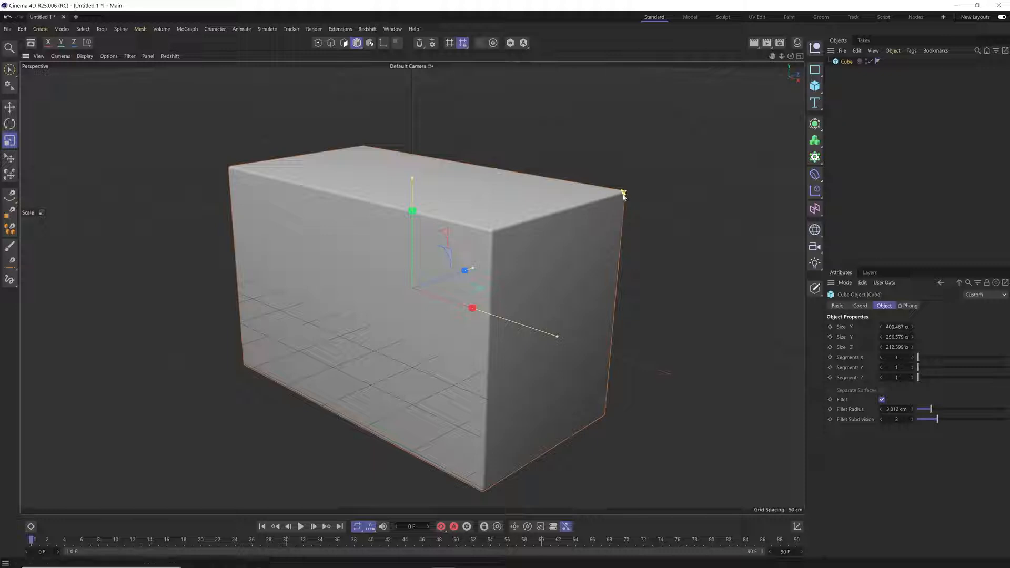
pyautogui.moveTo(624, 195); pyautogui.dragTo(578, 211)
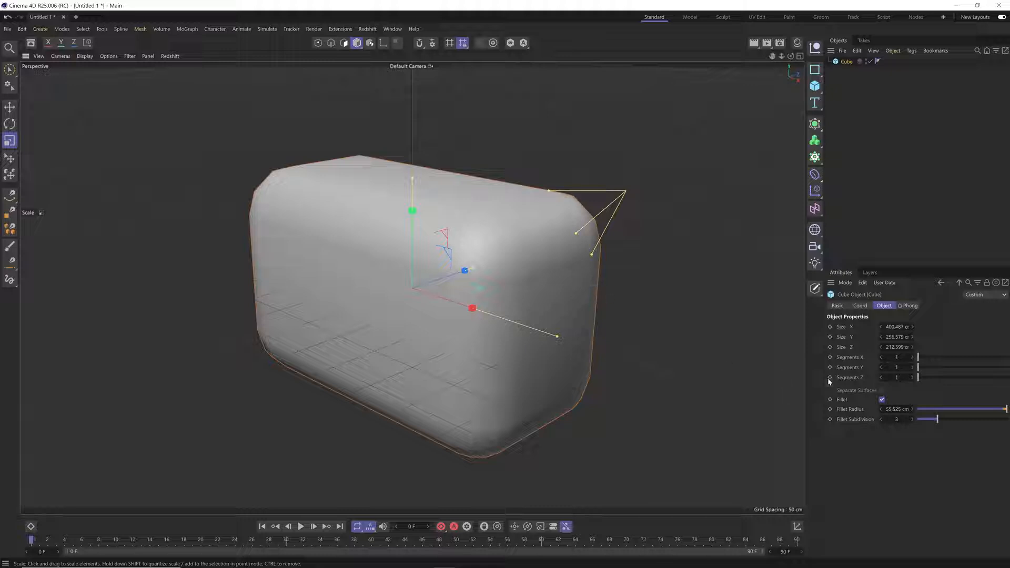
pyautogui.moveTo(938, 419); pyautogui.dragTo(985, 424)
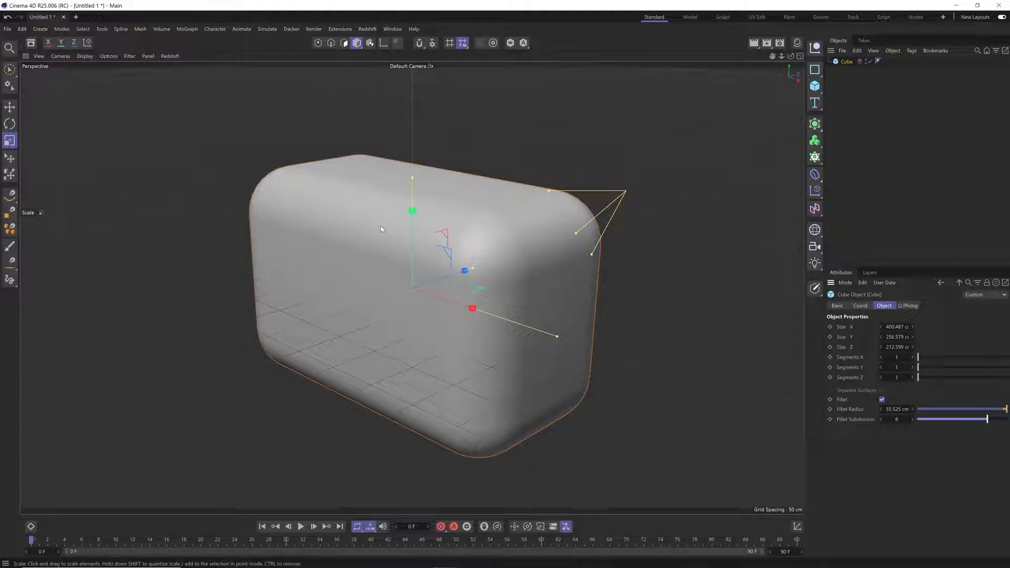
# Move the cube freely away from the origin and rotate it freely about several axes.
pyautogui.press('e')
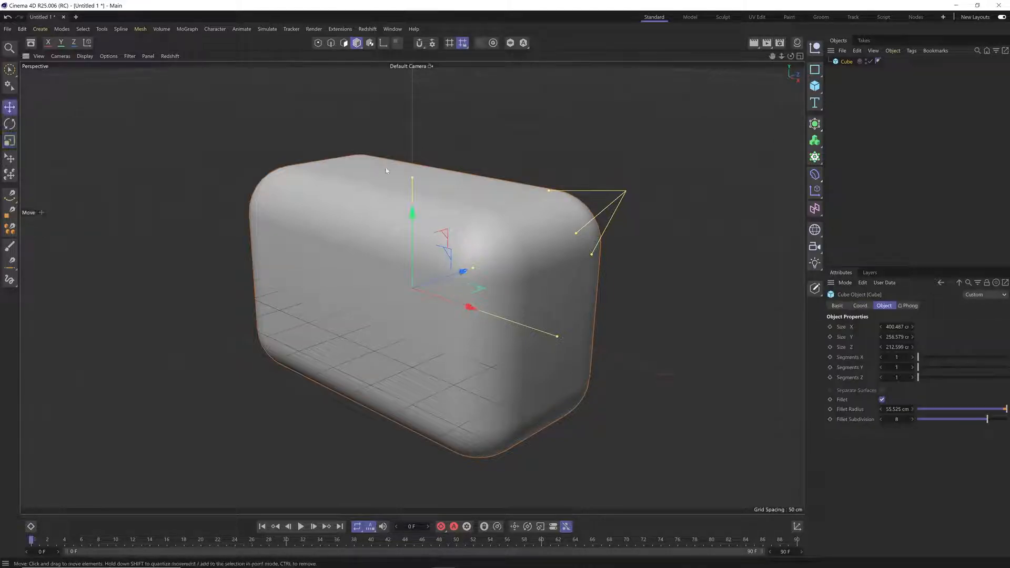
pyautogui.moveTo(380, 225); pyautogui.dragTo(421, 206)
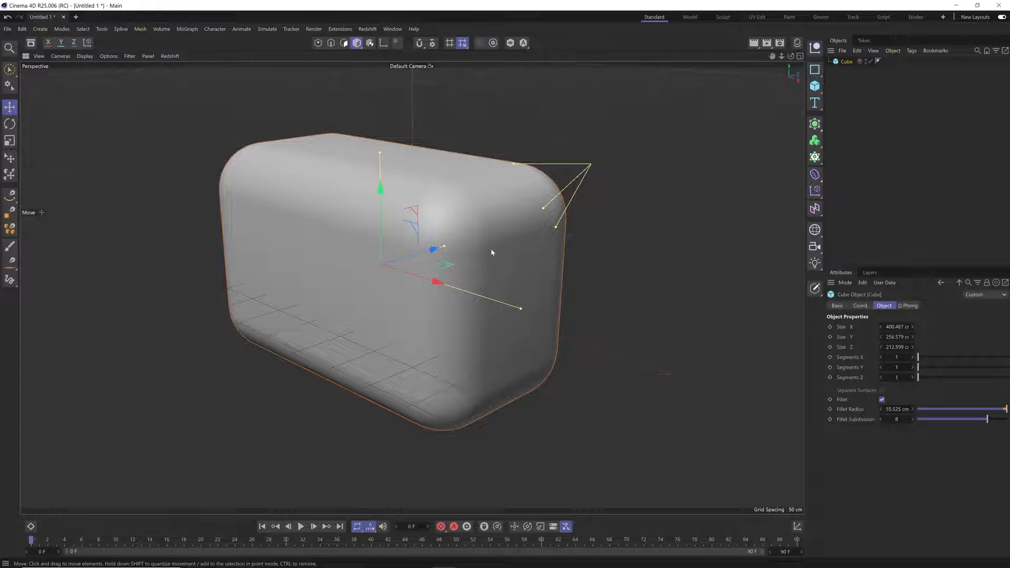
pyautogui.press('r')
pyautogui.moveTo(386, 248); pyautogui.dragTo(498, 291)
# Scale the cube uniformly to about 412 × 264 × 219 cm and move it freely away from the origin.
pyautogui.press('t')
pyautogui.press('e')
pyautogui.press('r')
pyautogui.press('t')
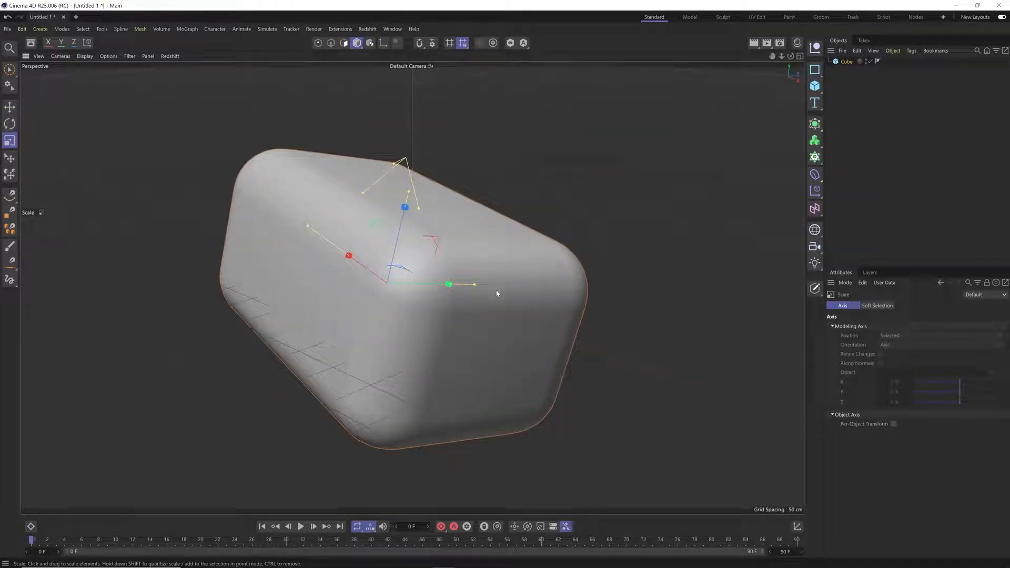
pyautogui.press('e')
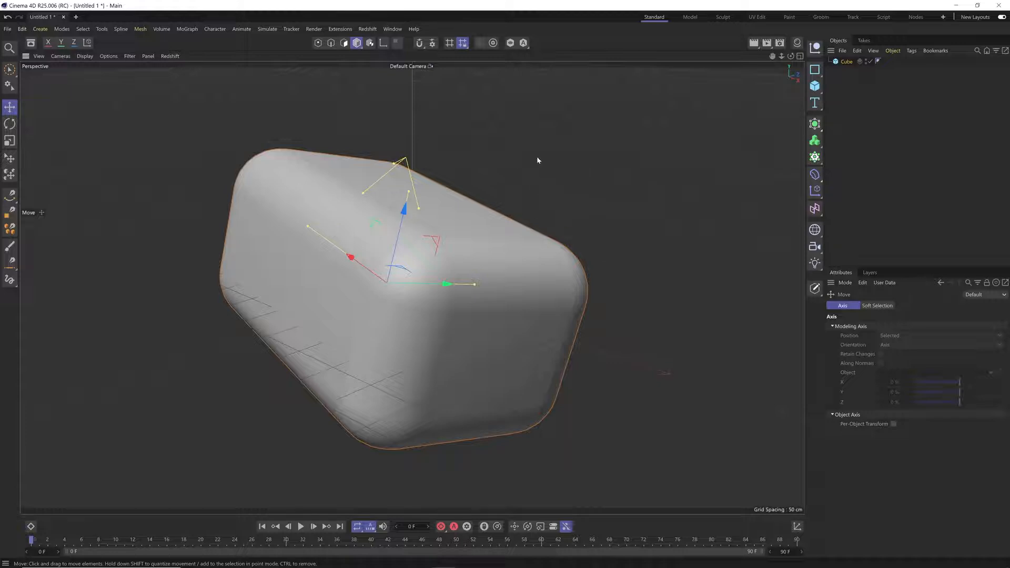
pyautogui.moveTo(536, 157); pyautogui.dragTo(321, 202)
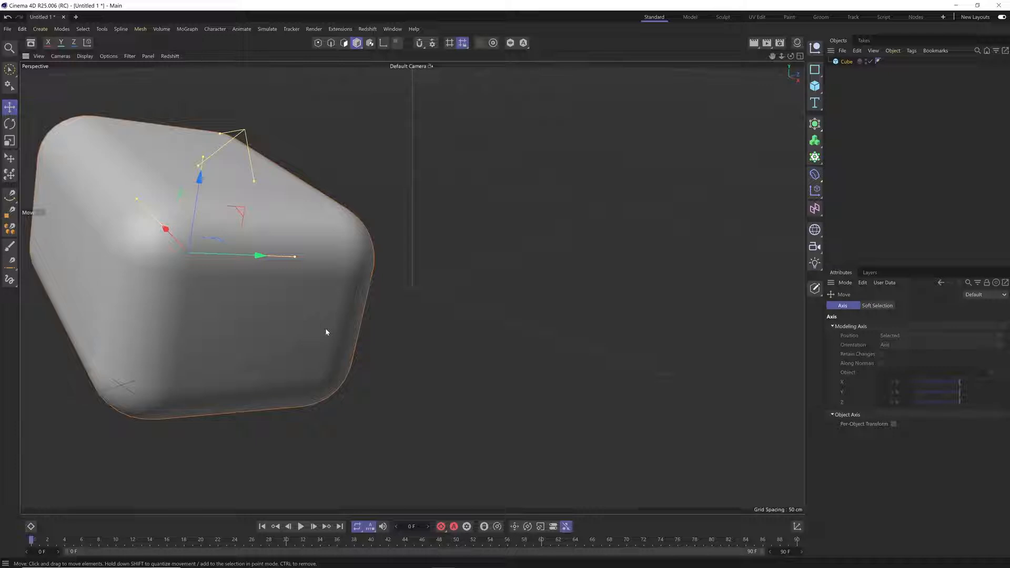
# Show all four viewports and return the cube to the origin with its rotation cleared.
pyautogui.click(799, 56)
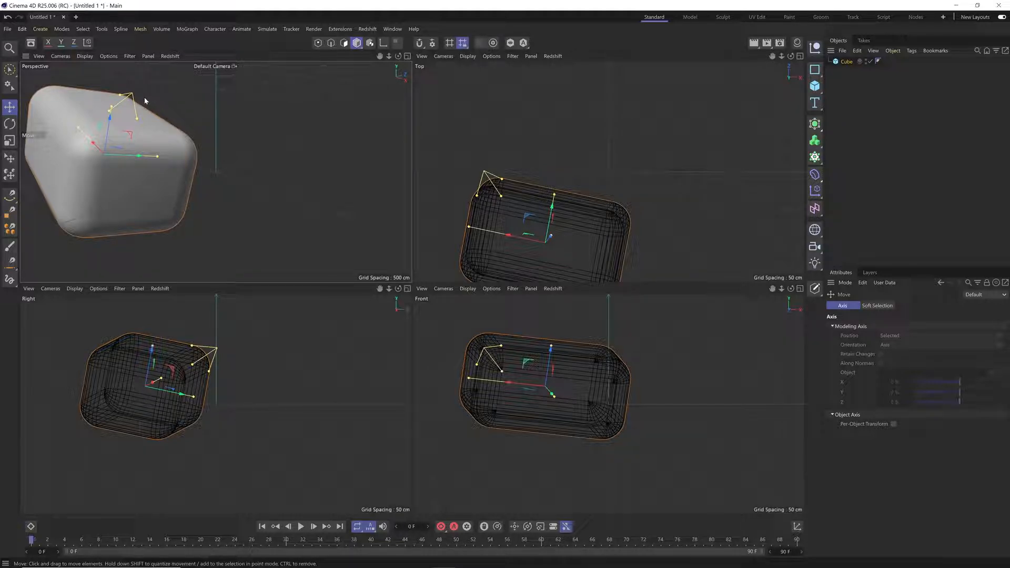
pyautogui.hotkey('ctrl', 'z')
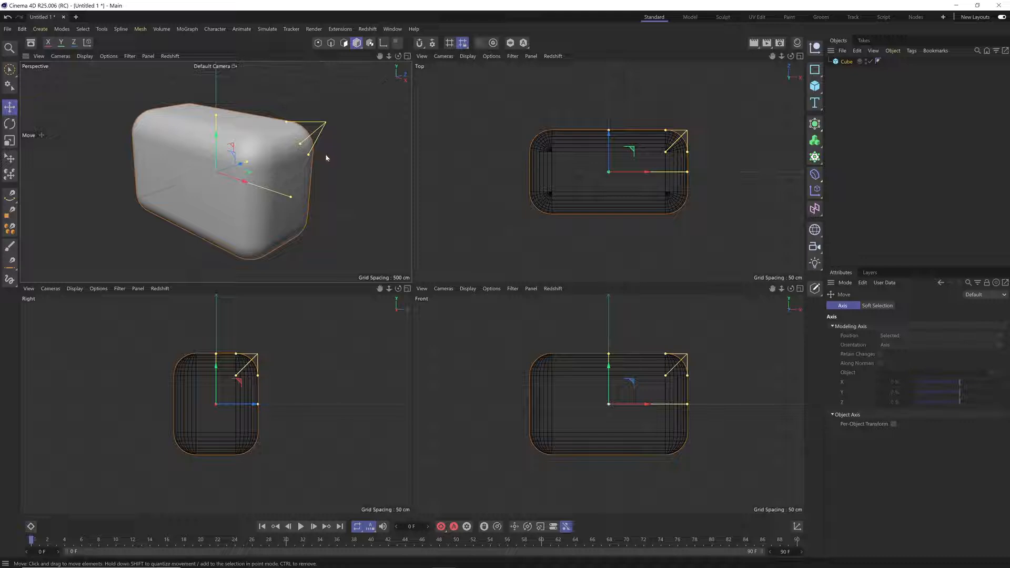
# Try moving the cube freely in the perspective viewport and return it to the origin.
pyautogui.moveTo(346, 166); pyautogui.dragTo(171, 161)
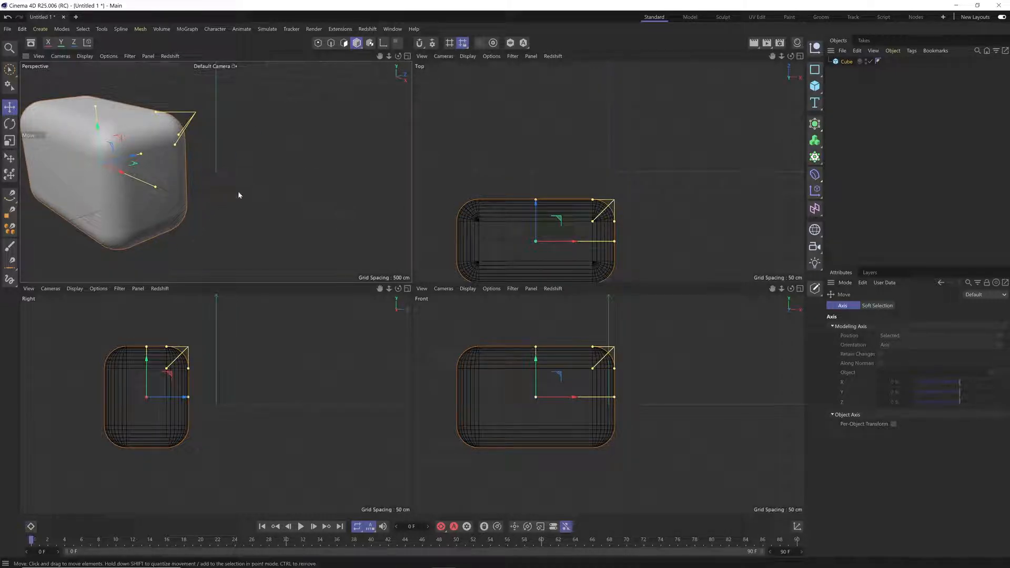
pyautogui.moveTo(239, 195)
pyautogui.mouseDown()
pyautogui.moveTo(289, 210)
pyautogui.moveTo(211, 195)
pyautogui.moveTo(307, 223)
pyautogui.moveTo(258, 202)
pyautogui.moveTo(229, 213)
pyautogui.mouseUp()
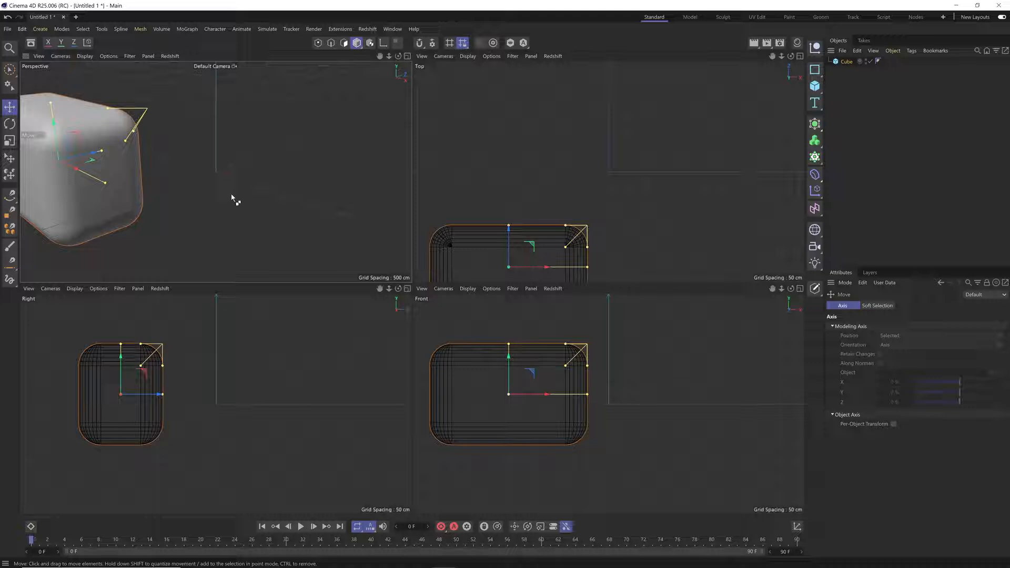
pyautogui.press('h')
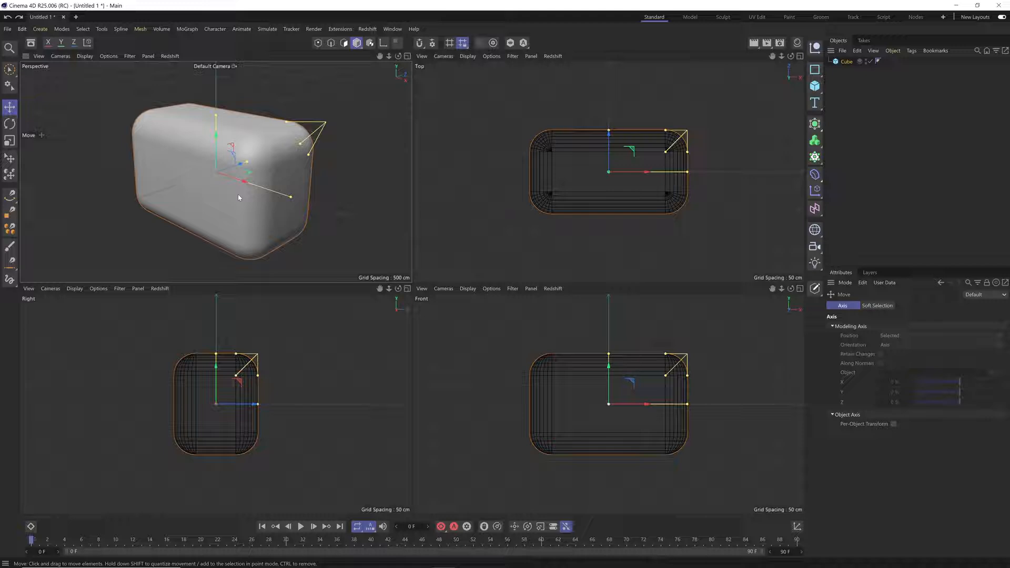
# Move the cube in the perspective viewport, constraining it to the XY, YZ and XZ planes in turn.
pyautogui.moveTo(243, 185); pyautogui.dragTo(204, 161)
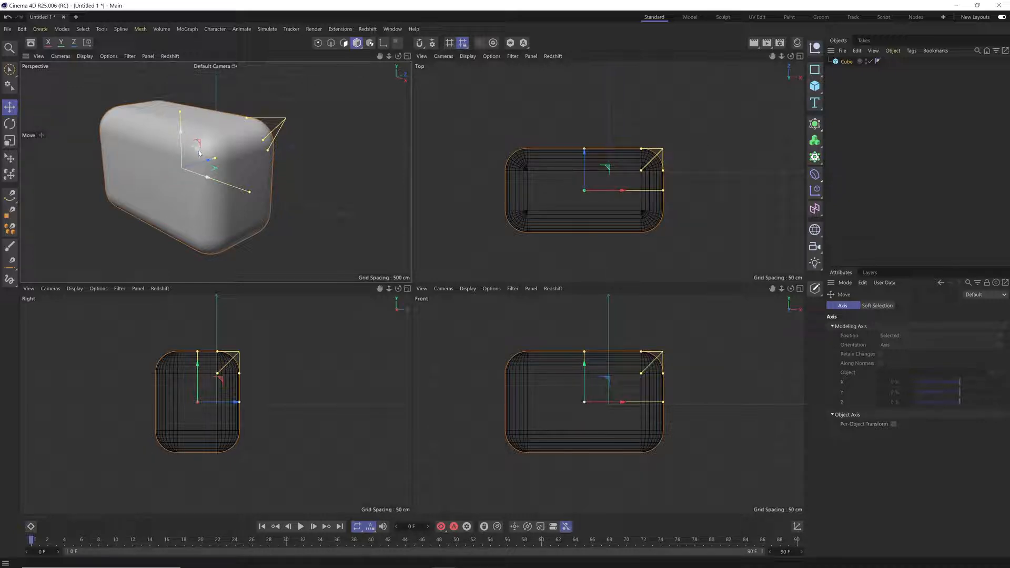
pyautogui.moveTo(199, 153); pyautogui.dragTo(198, 180)
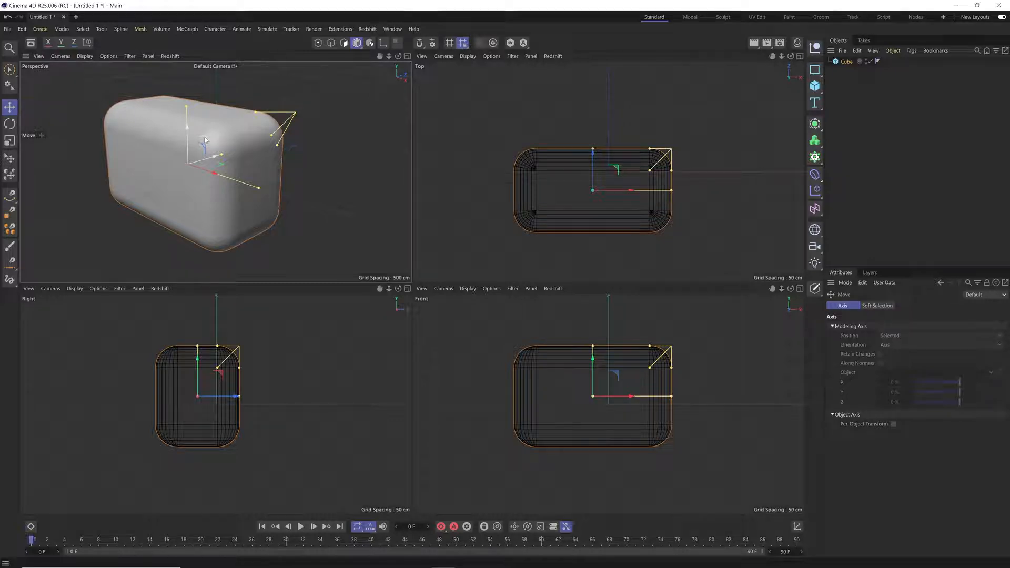
pyautogui.moveTo(205, 140); pyautogui.dragTo(237, 206)
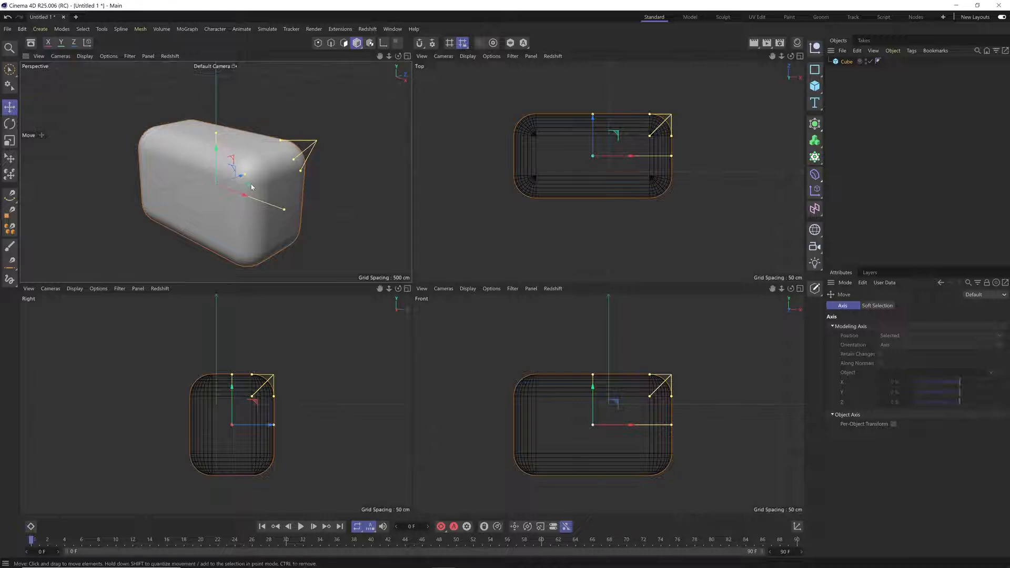
pyautogui.moveTo(251, 188); pyautogui.dragTo(239, 209)
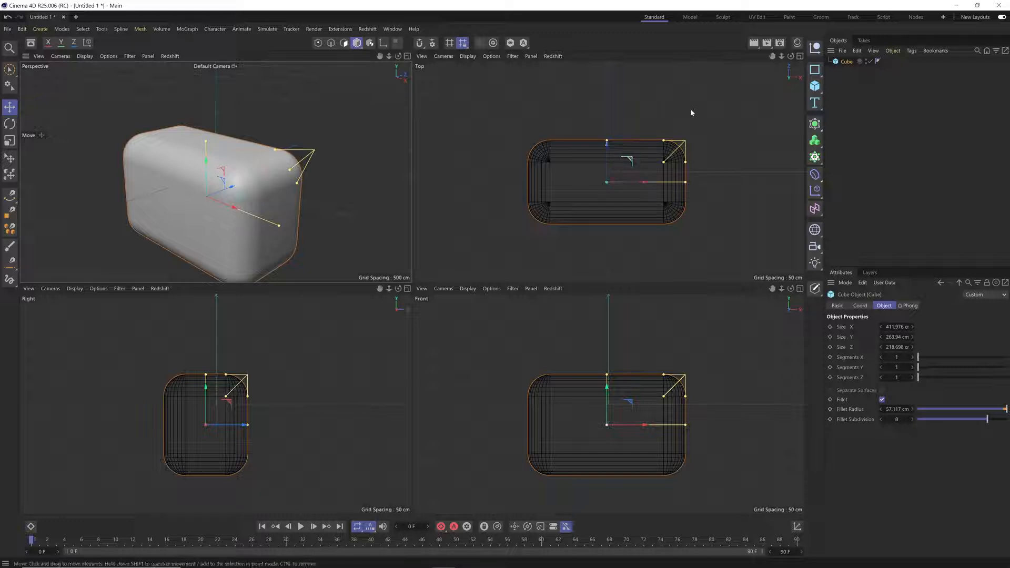
# Try moving the cube in the top, front, right and perspective viewports, and return it to the origin.
pyautogui.moveTo(719, 99)
pyautogui.mouseDown()
pyautogui.moveTo(690, 92)
pyautogui.moveTo(725, 110)
pyautogui.moveTo(714, 125)
pyautogui.moveTo(676, 131)
pyautogui.moveTo(712, 97)
pyautogui.mouseUp()
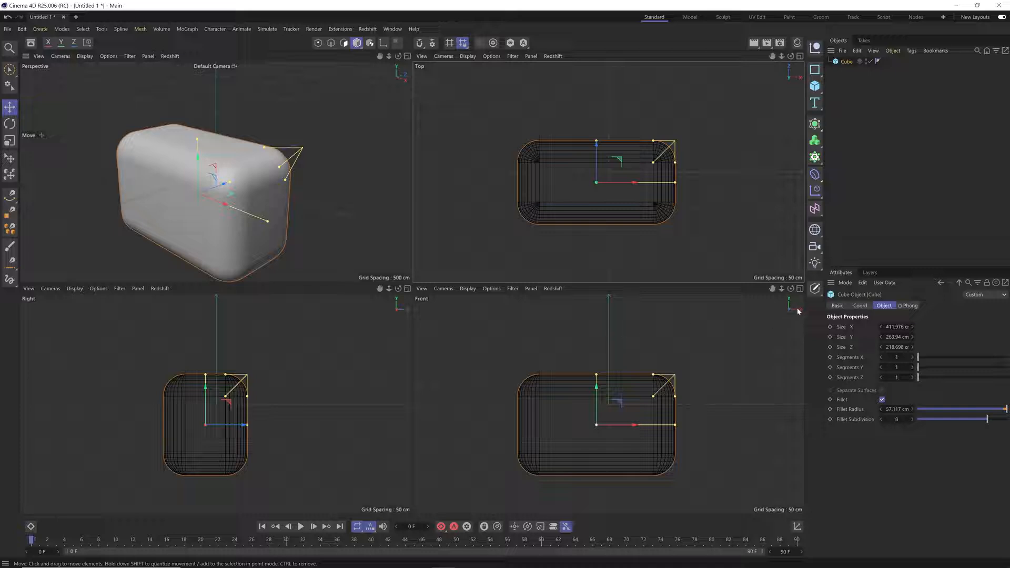
pyautogui.moveTo(679, 322)
pyautogui.mouseDown()
pyautogui.moveTo(654, 323)
pyautogui.moveTo(687, 329)
pyautogui.mouseUp()
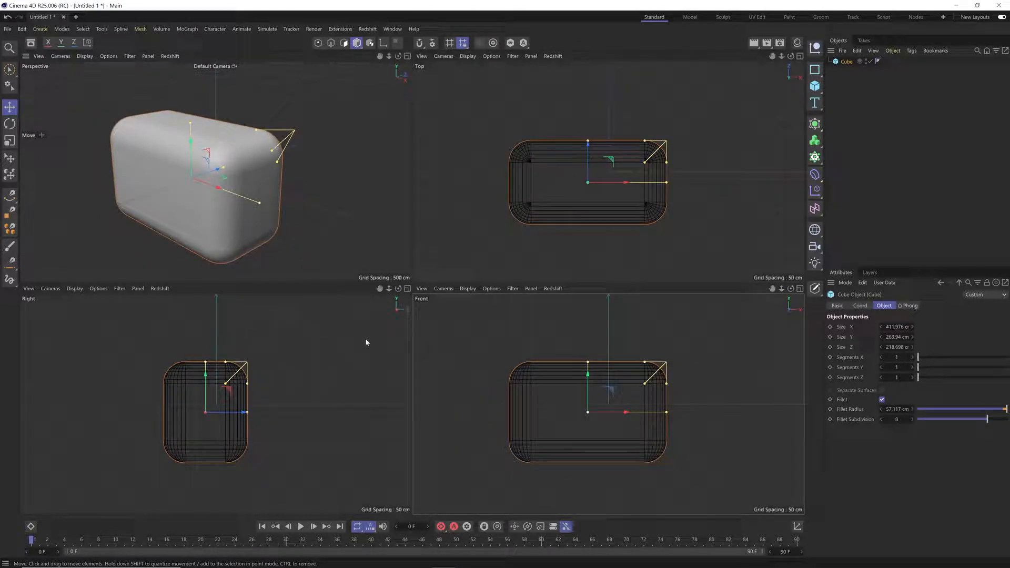
pyautogui.moveTo(392, 314); pyautogui.dragTo(249, 423)
pyautogui.moveTo(267, 351)
pyautogui.mouseDown()
pyautogui.moveTo(289, 333)
pyautogui.moveTo(279, 347)
pyautogui.mouseUp()
pyautogui.moveTo(529, 313); pyautogui.dragTo(557, 311)
pyautogui.moveTo(391, 230); pyautogui.dragTo(294, 231)
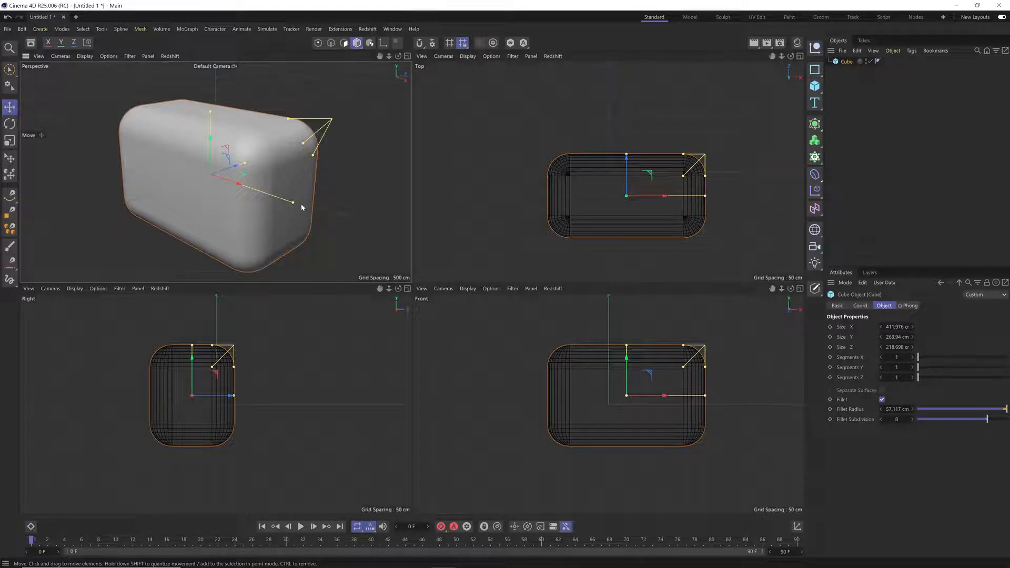
pyautogui.hotkey('ctrl', 'z')
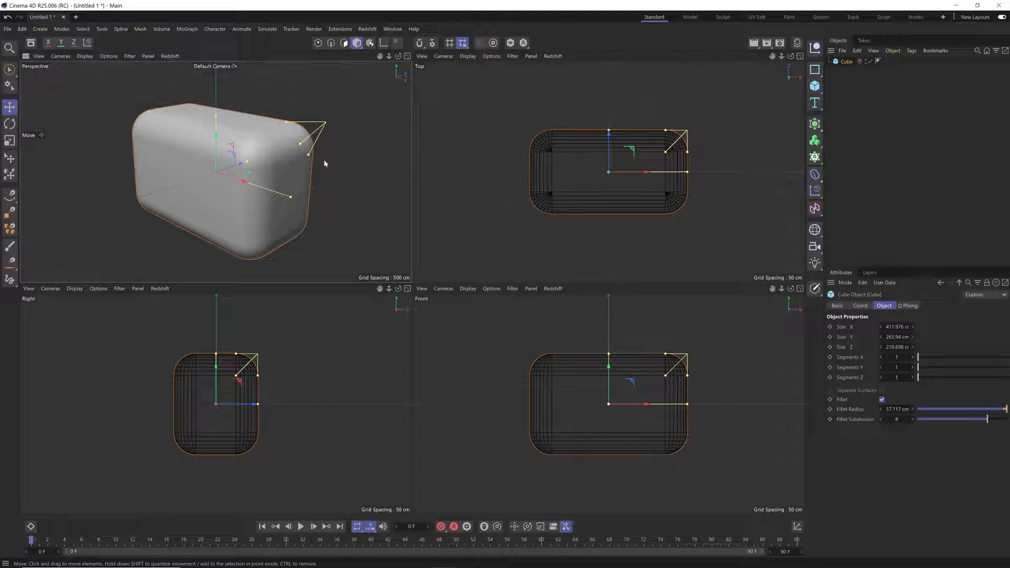
# View the cube in full-size perspective, top, right and front views and the four-view layout, ending in the single perspective view.
pyautogui.click(407, 56)
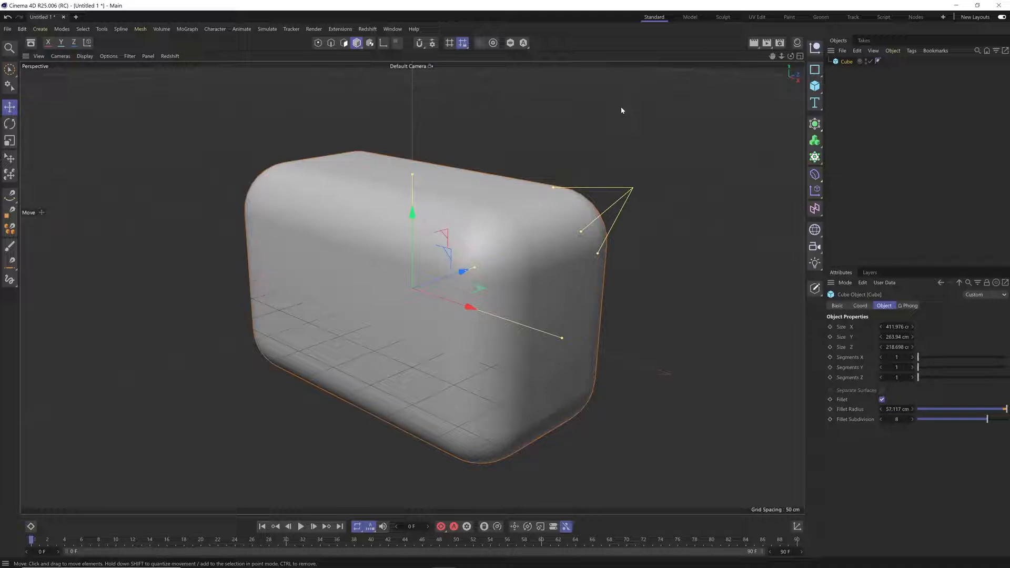
pyautogui.press('F2')
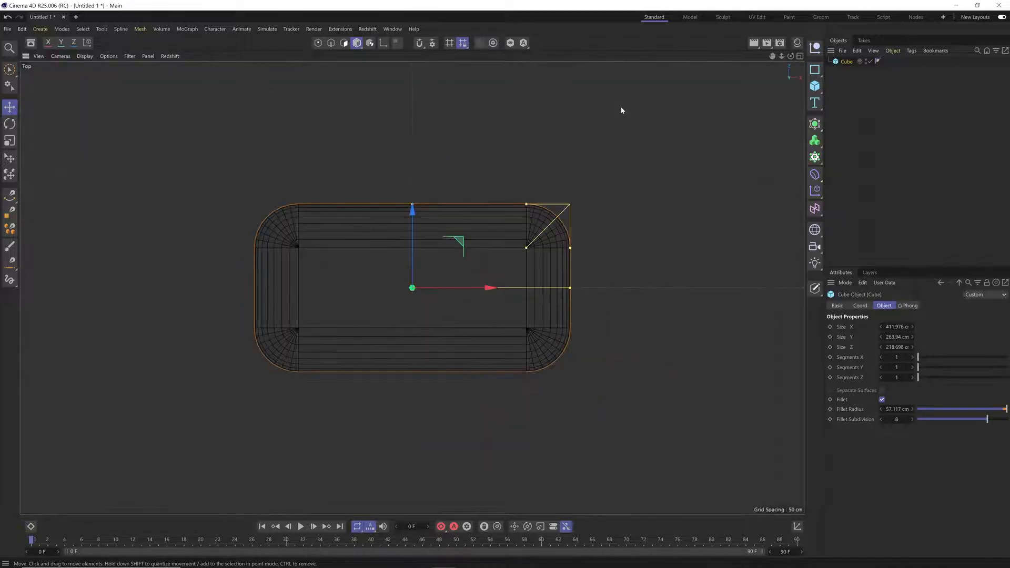
pyautogui.press('F3')
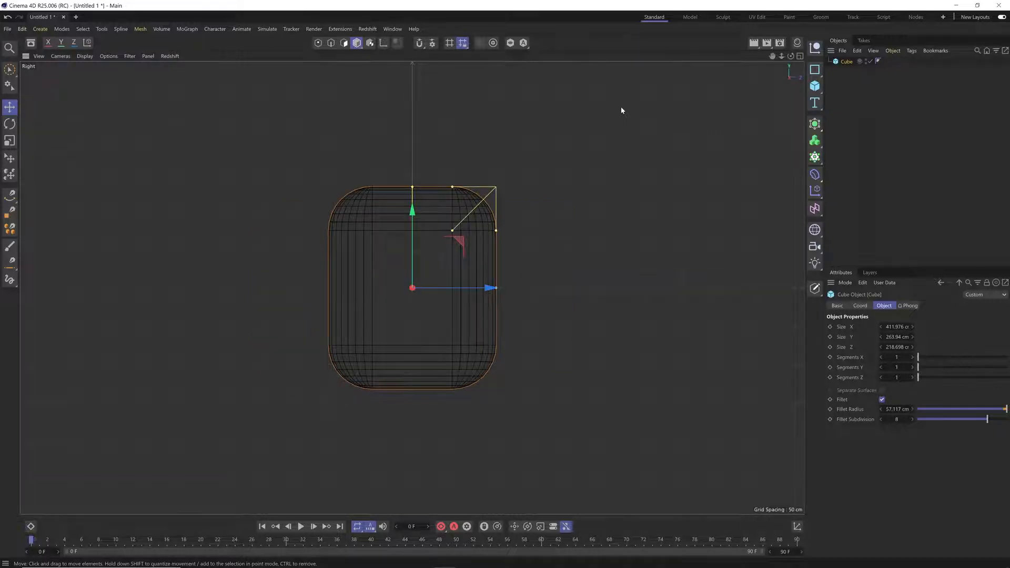
pyautogui.press('F4')
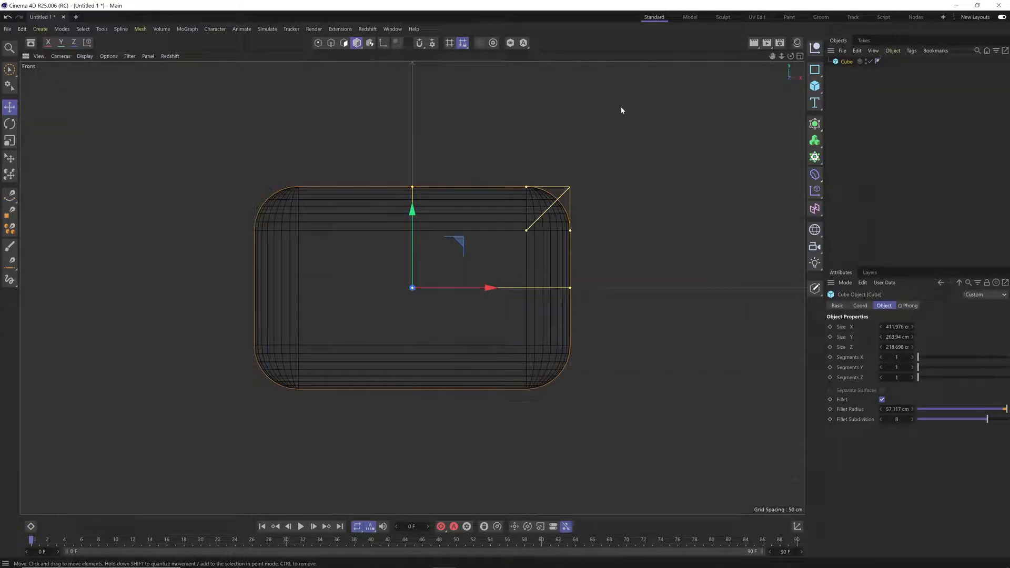
pyautogui.press('F5')
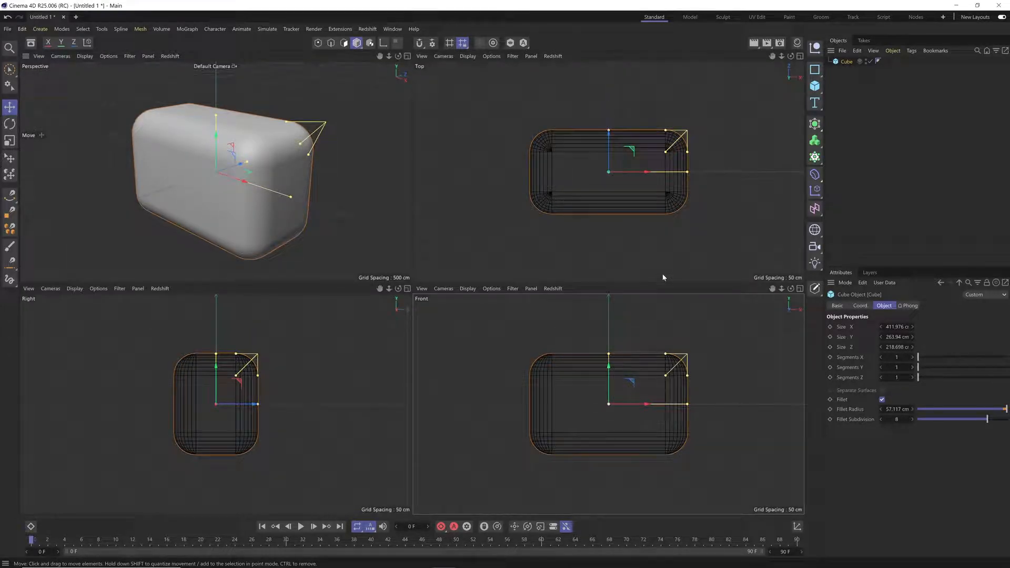
pyautogui.press('F1')
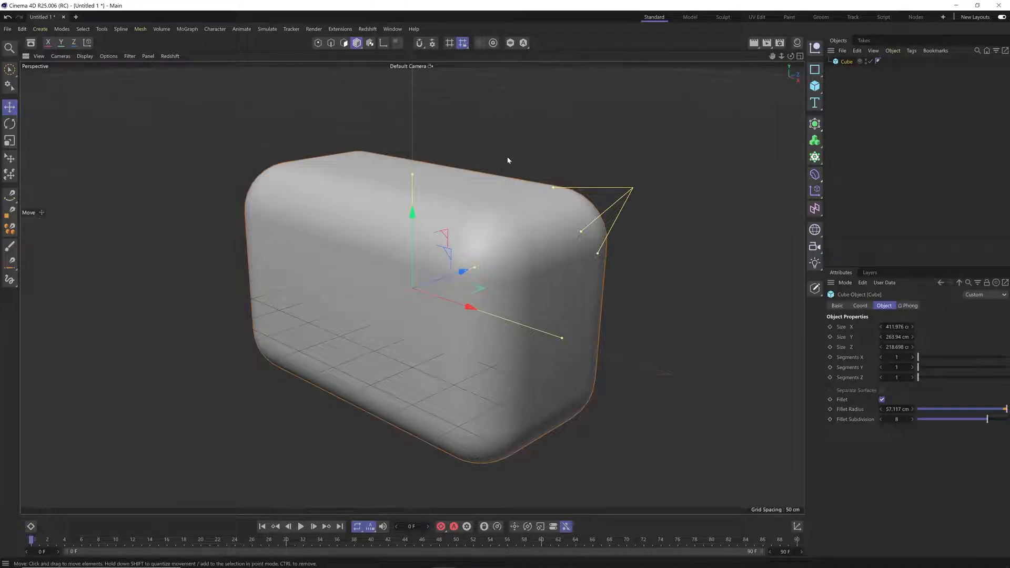
# Examine the rounded cube in the perspective view from several angles and distances, including a close-up of one filleted corner.
pyautogui.keyDown('alt'); pyautogui.moveTo(529, 157); pyautogui.dragTo(469, 159); pyautogui.keyUp('alt')
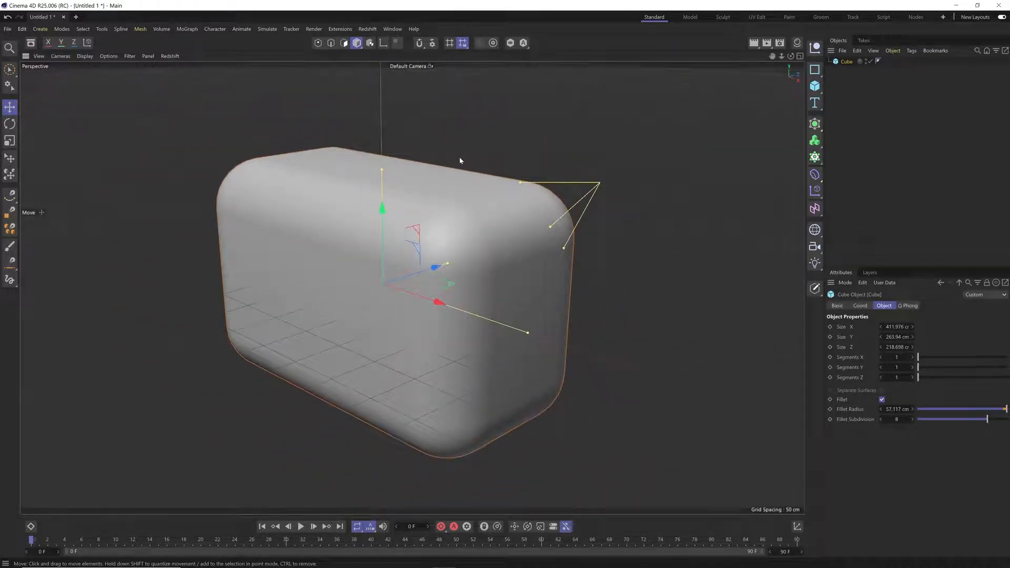
pyautogui.moveTo(477, 151)
pyautogui.keyDown('alt'); pyautogui.mouseDown(button='right')
pyautogui.moveTo(371, 185)
pyautogui.moveTo(539, 134)
pyautogui.moveTo(406, 174)
pyautogui.moveTo(470, 152)
pyautogui.mouseUp(button='right'); pyautogui.keyUp('alt')
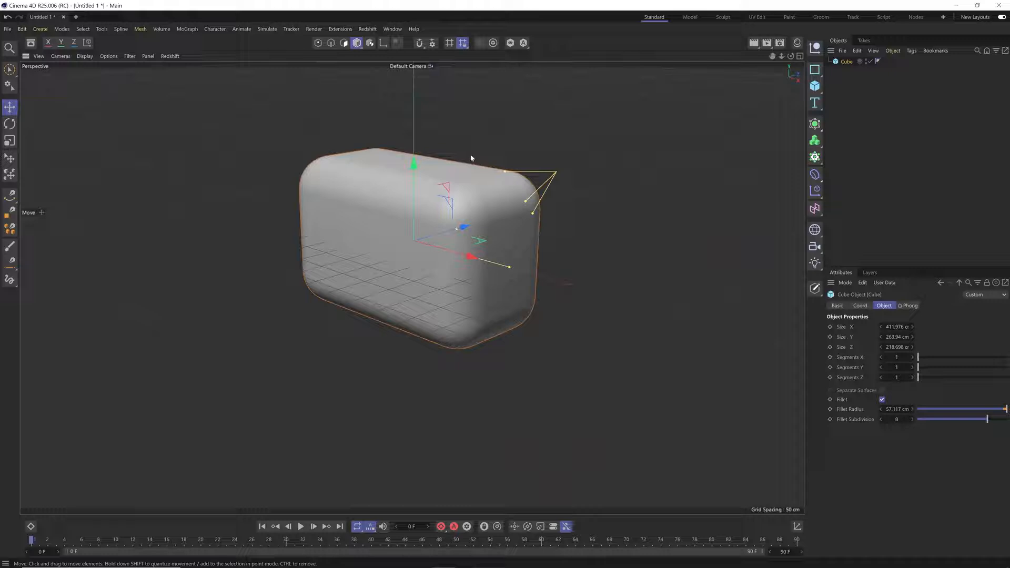
pyautogui.moveTo(471, 158)
pyautogui.keyDown('alt'); pyautogui.mouseDown()
pyautogui.moveTo(433, 169)
pyautogui.moveTo(539, 159)
pyautogui.moveTo(422, 153)
pyautogui.moveTo(437, 162)
pyautogui.moveTo(500, 151)
pyautogui.moveTo(461, 153)
pyautogui.mouseUp(); pyautogui.keyUp('alt')
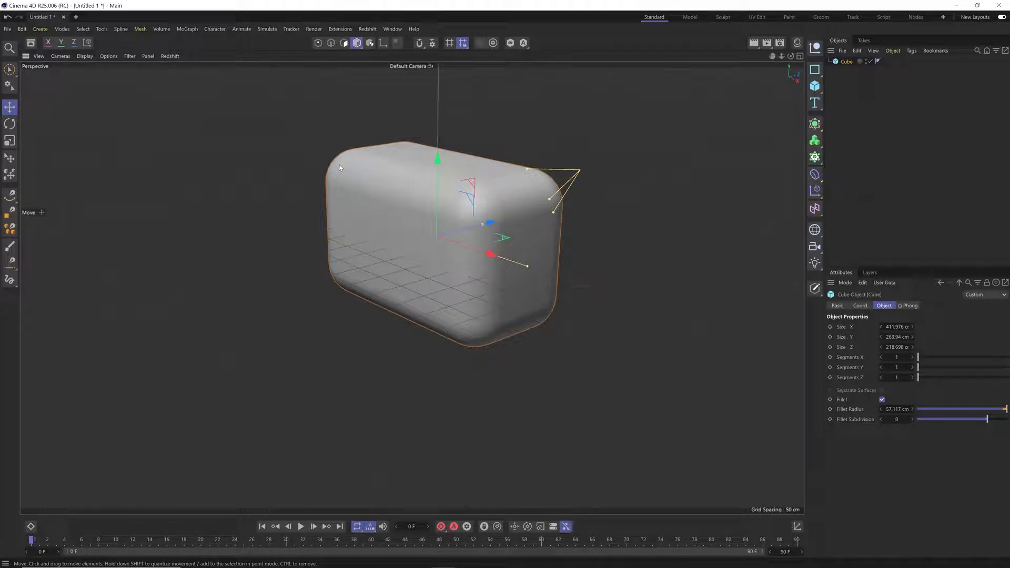
pyautogui.keyDown('alt'); pyautogui.moveTo(339, 163); pyautogui.dragTo(393, 154); pyautogui.keyUp('alt')
pyautogui.moveTo(476, 344)
pyautogui.keyDown('alt'); pyautogui.mouseDown()
pyautogui.moveTo(510, 330)
pyautogui.moveTo(516, 345)
pyautogui.moveTo(471, 341)
pyautogui.mouseUp(); pyautogui.keyUp('alt')
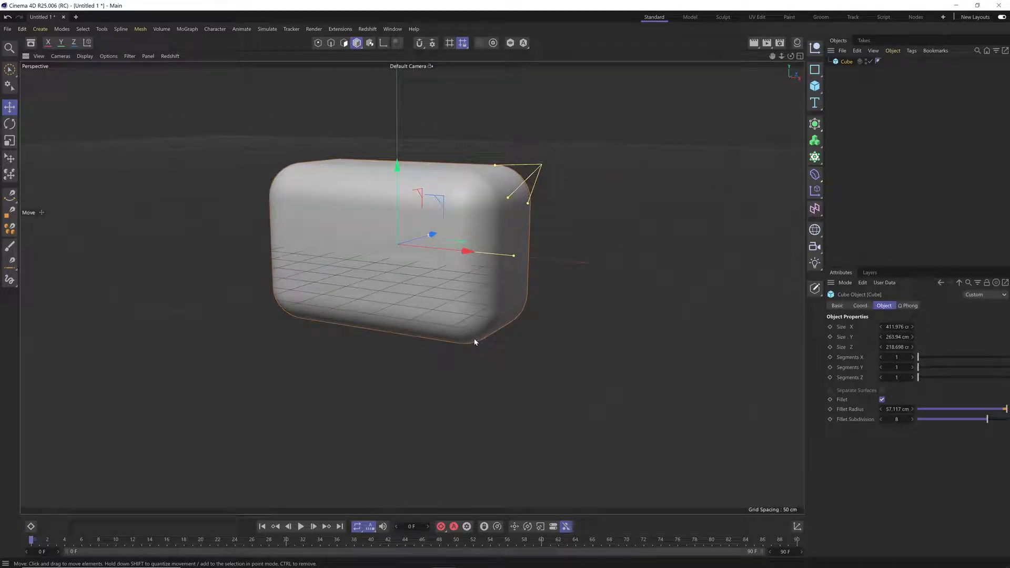
pyautogui.keyDown('alt'); pyautogui.moveTo(473, 339); pyautogui.dragTo(626, 143, button='right'); pyautogui.keyUp('alt')
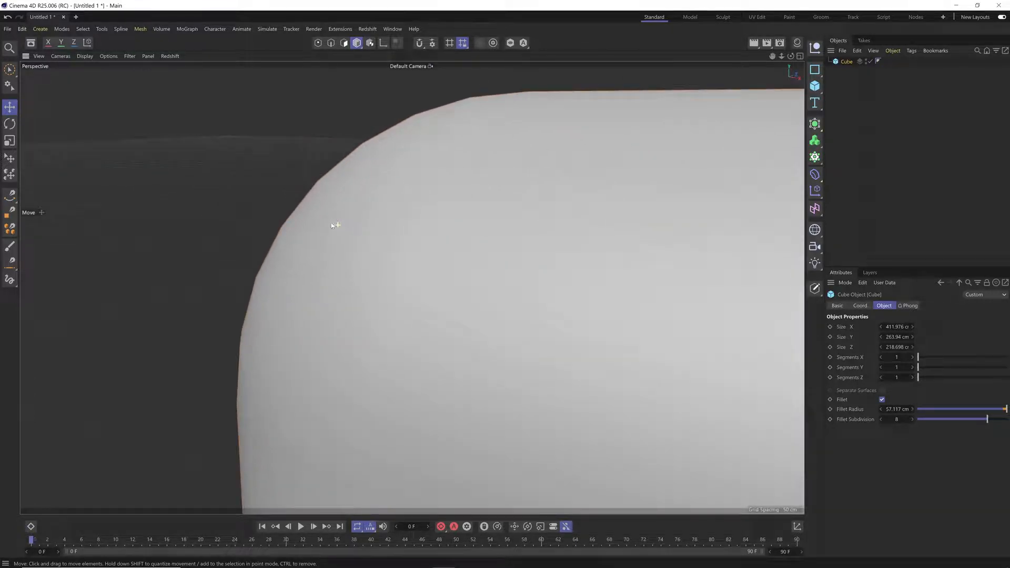
pyautogui.keyDown('alt'); pyautogui.moveTo(477, 176); pyautogui.dragTo(408, 284, button='right'); pyautogui.keyUp('alt')
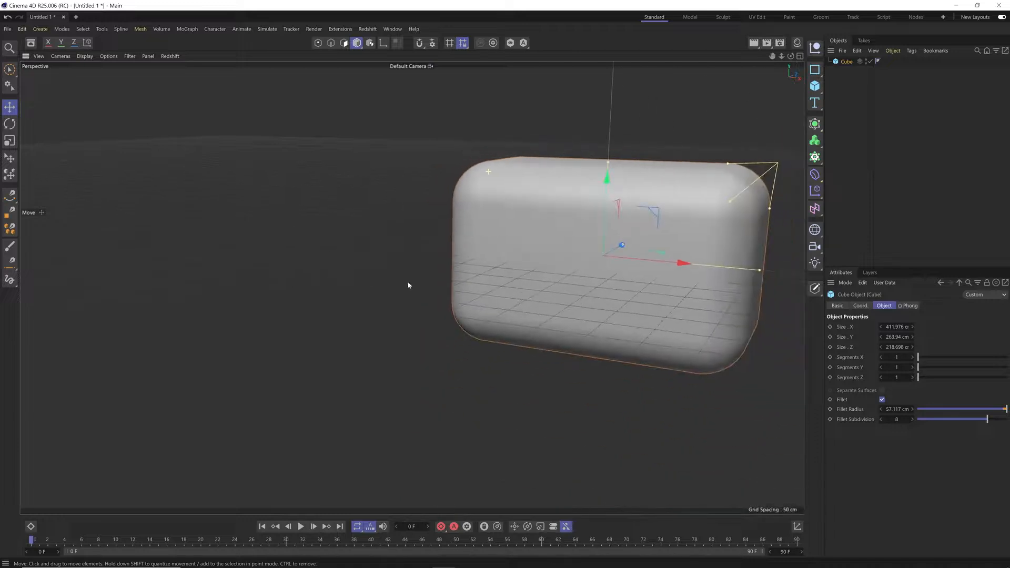
pyautogui.keyDown('alt'); pyautogui.moveTo(598, 288); pyautogui.dragTo(512, 239); pyautogui.keyUp('alt')
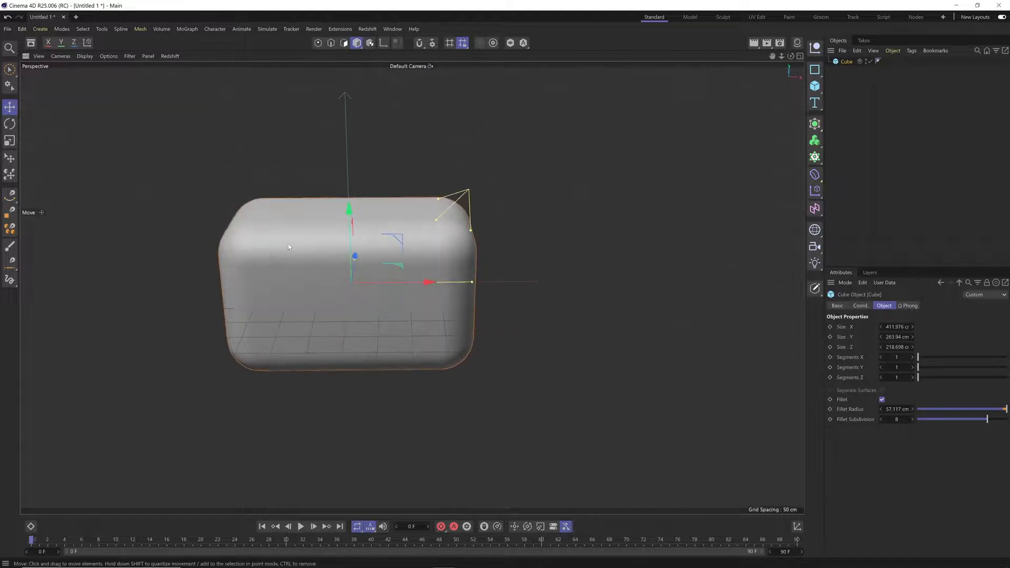
# Navigate the perspective view away from the cube, restore the default framing, and try panning and orbiting around the cube.
pyautogui.scroll(5, 287, 242)
pyautogui.keyDown('alt'); pyautogui.moveTo(285, 242); pyautogui.dragTo(322, 218, button='middle'); pyautogui.keyUp('alt')
pyautogui.moveTo(289, 221)
pyautogui.keyDown('alt'); pyautogui.mouseDown()
pyautogui.moveTo(312, 219)
pyautogui.moveTo(268, 215)
pyautogui.moveTo(402, 228)
pyautogui.moveTo(374, 270)
pyautogui.moveTo(509, 177)
pyautogui.moveTo(249, 285)
pyautogui.moveTo(350, 218)
pyautogui.moveTo(368, 280)
pyautogui.moveTo(278, 356)
pyautogui.moveTo(385, 364)
pyautogui.moveTo(555, 135)
pyautogui.moveTo(347, 225)
pyautogui.moveTo(417, 221)
pyautogui.moveTo(291, 275)
pyautogui.moveTo(392, 320)
pyautogui.mouseUp(); pyautogui.keyUp('alt')
pyautogui.scroll(-5, 249, 286)
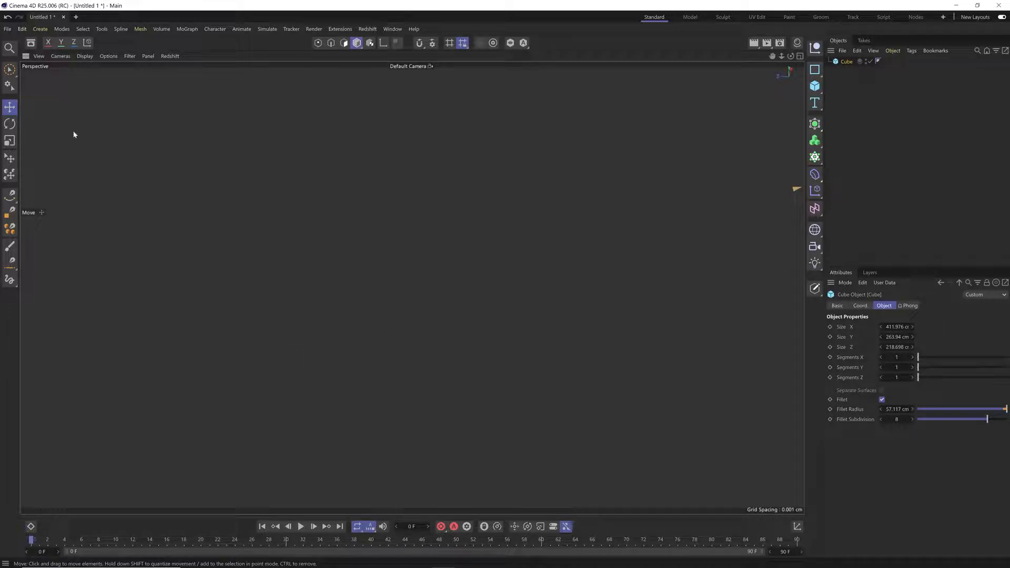
pyautogui.click(39, 56)
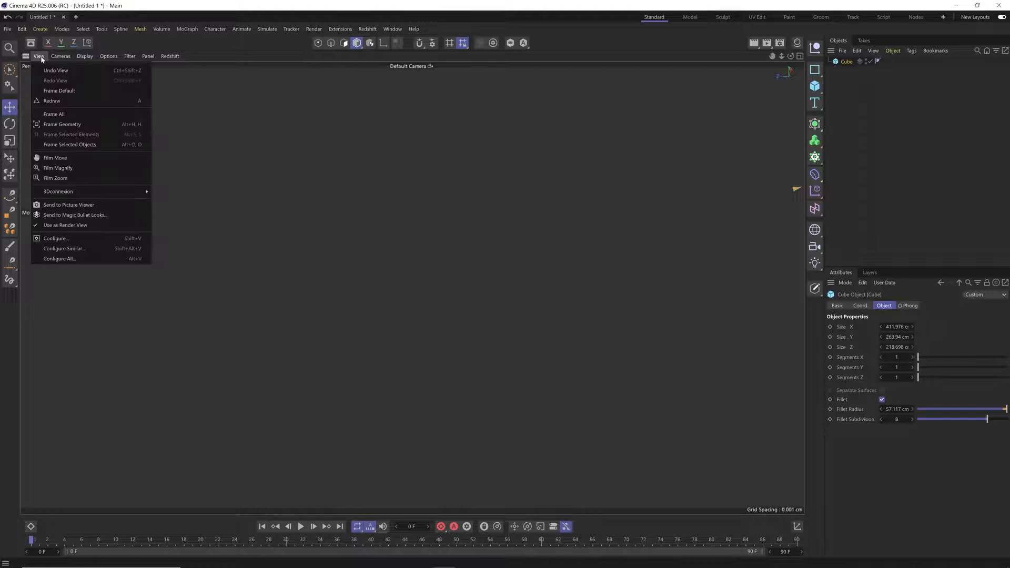
pyautogui.click(63, 90)
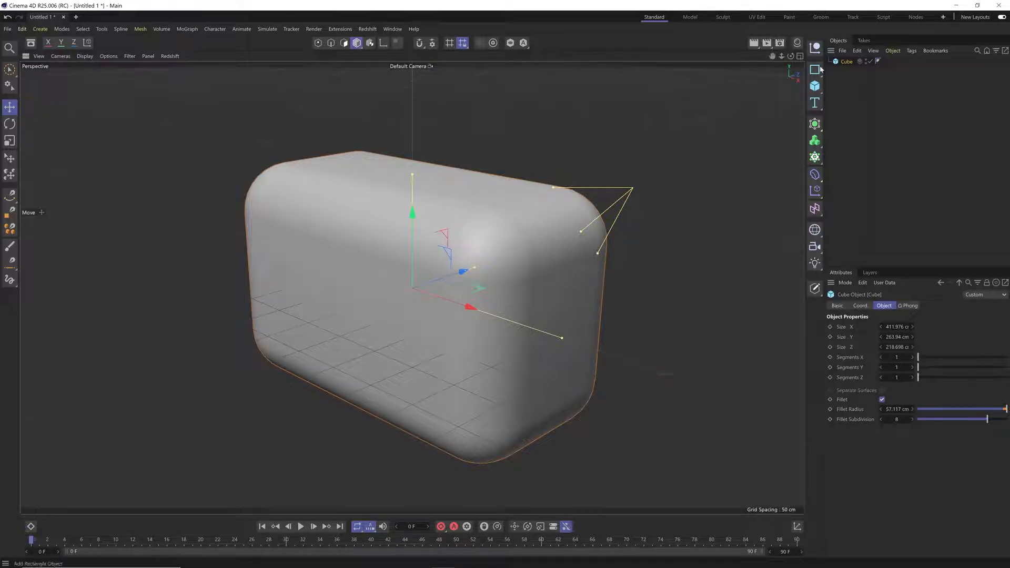
pyautogui.moveTo(772, 56); pyautogui.dragTo(596, 186)
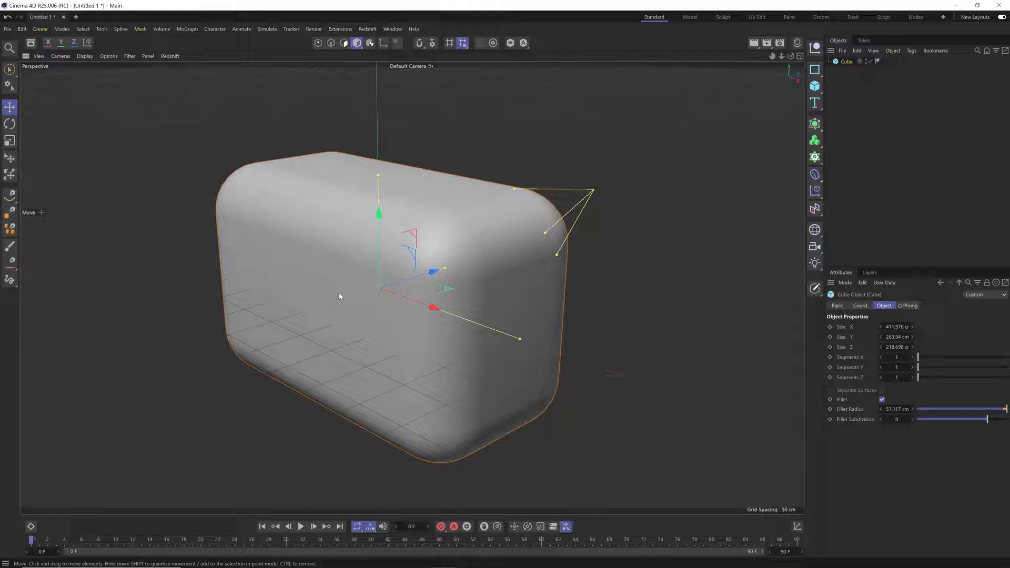
pyautogui.keyDown('alt'); pyautogui.moveTo(339, 296); pyautogui.dragTo(636, 149); pyautogui.keyUp('alt')
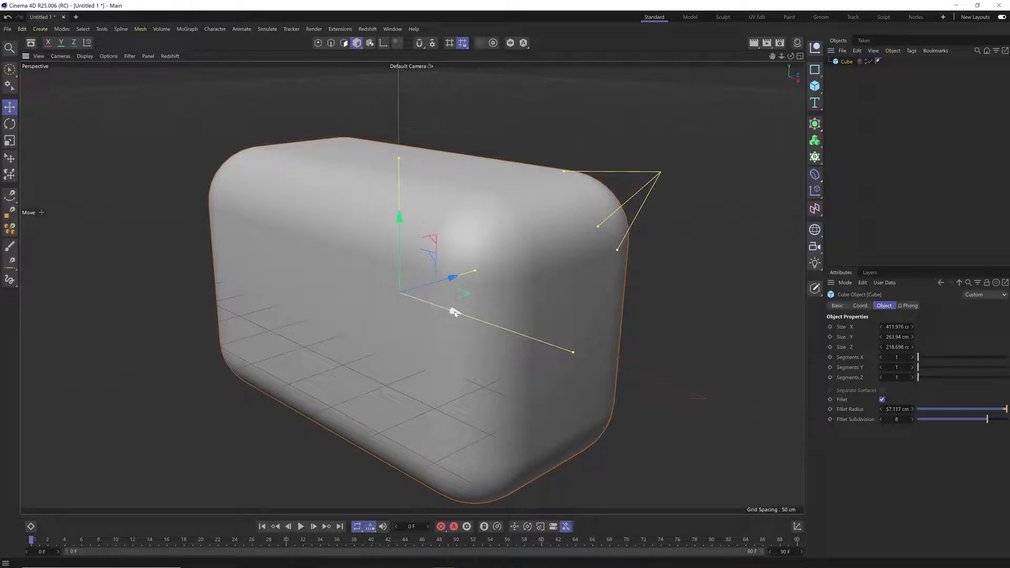
# Try moving the cube back and forth along the X axis, check its coordinates, and reset its X position to 0 cm.
pyautogui.moveTo(454, 312); pyautogui.dragTo(379, 286)
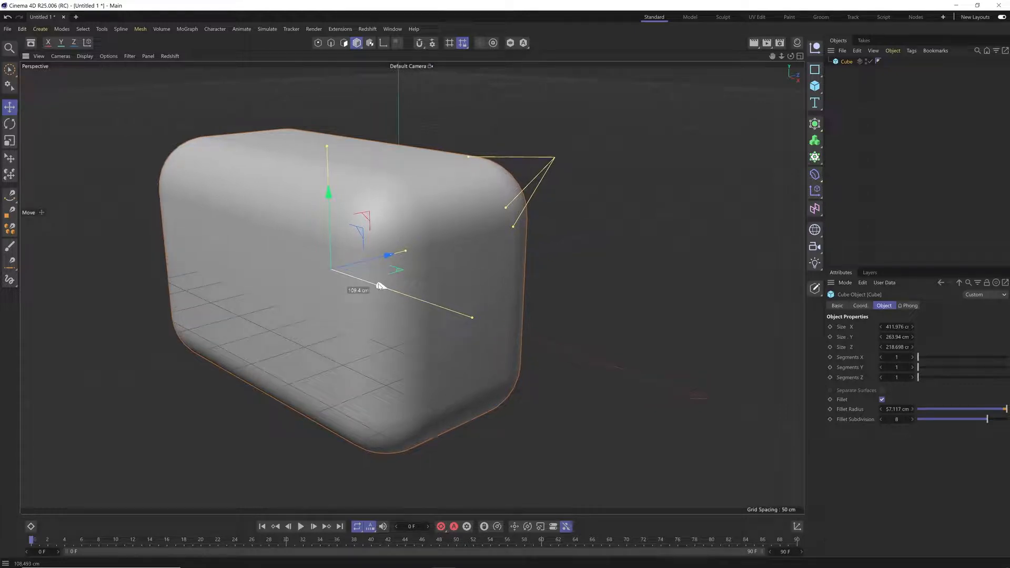
pyautogui.moveTo(380, 286)
pyautogui.mouseDown()
pyautogui.moveTo(349, 275)
pyautogui.moveTo(422, 295)
pyautogui.moveTo(387, 290)
pyautogui.mouseUp()
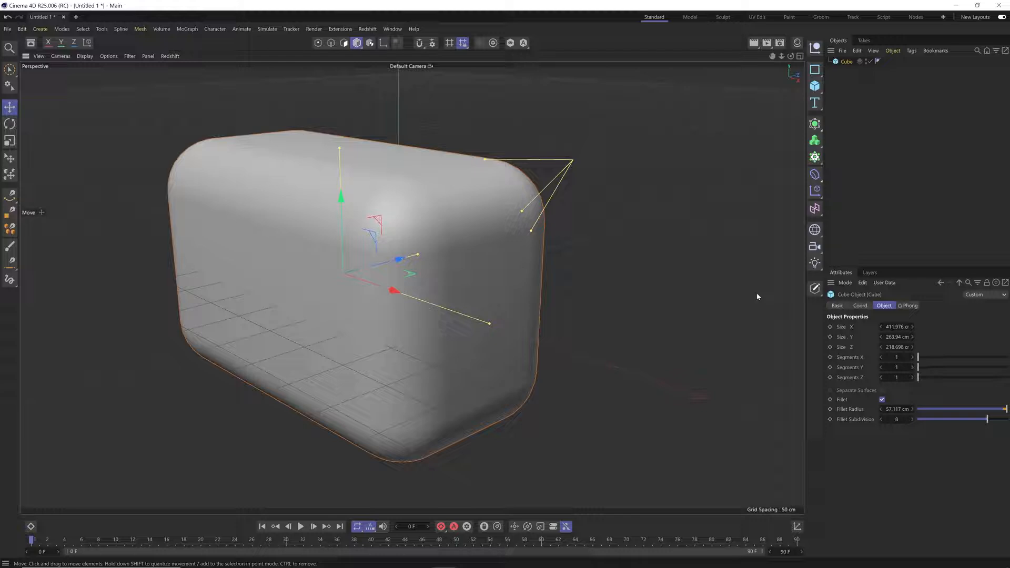
pyautogui.click(859, 306)
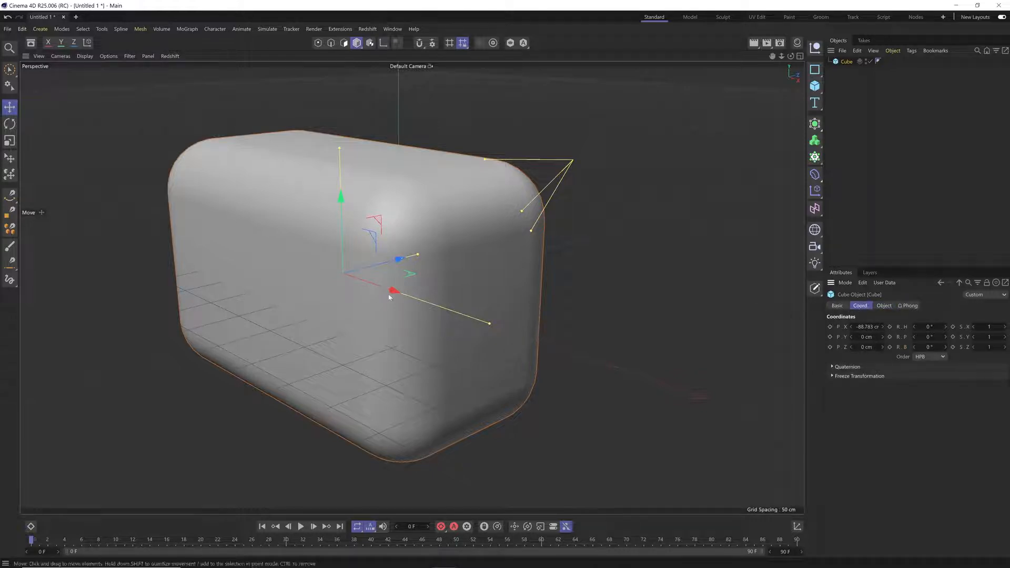
pyautogui.moveTo(389, 298); pyautogui.dragTo(316, 274)
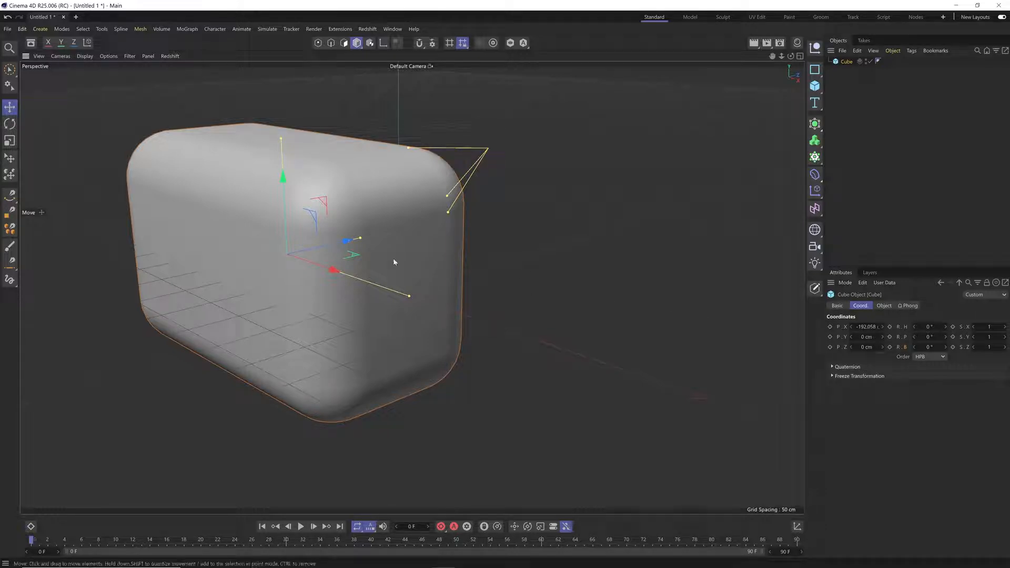
pyautogui.moveTo(529, 330); pyautogui.dragTo(442, 311)
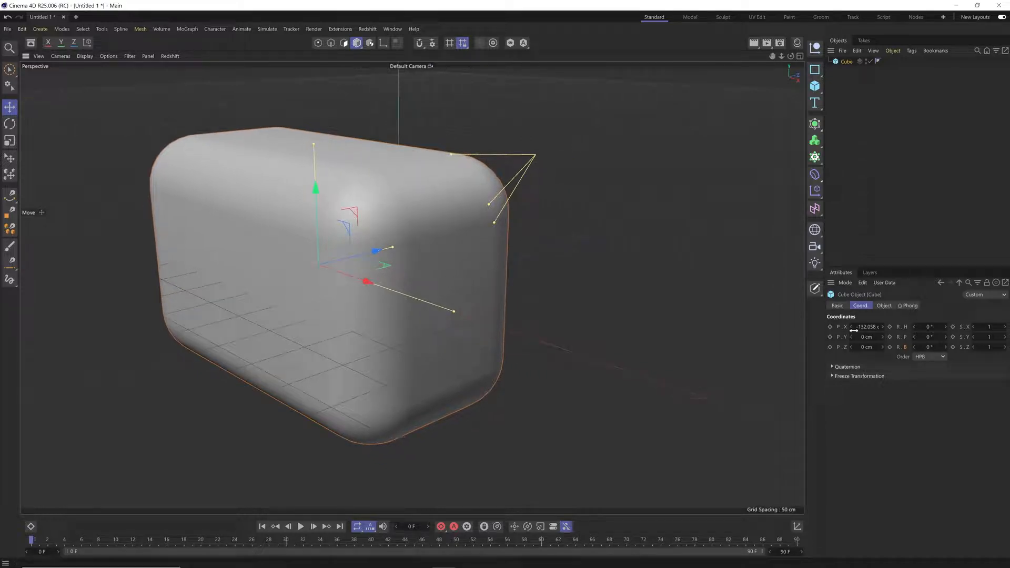
pyautogui.click(865, 327)
pyautogui.write('0')
pyautogui.press('Return')
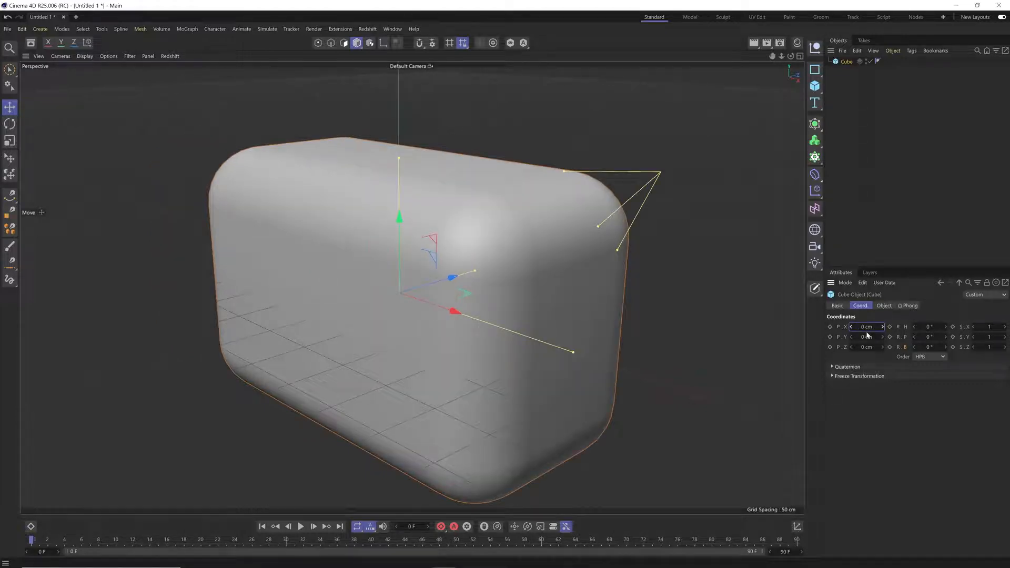
# Move the cube along the X axis to -400 cm and drop a duplicate of it at X 85 cm.
pyautogui.moveTo(454, 314); pyautogui.dragTo(237, 249)
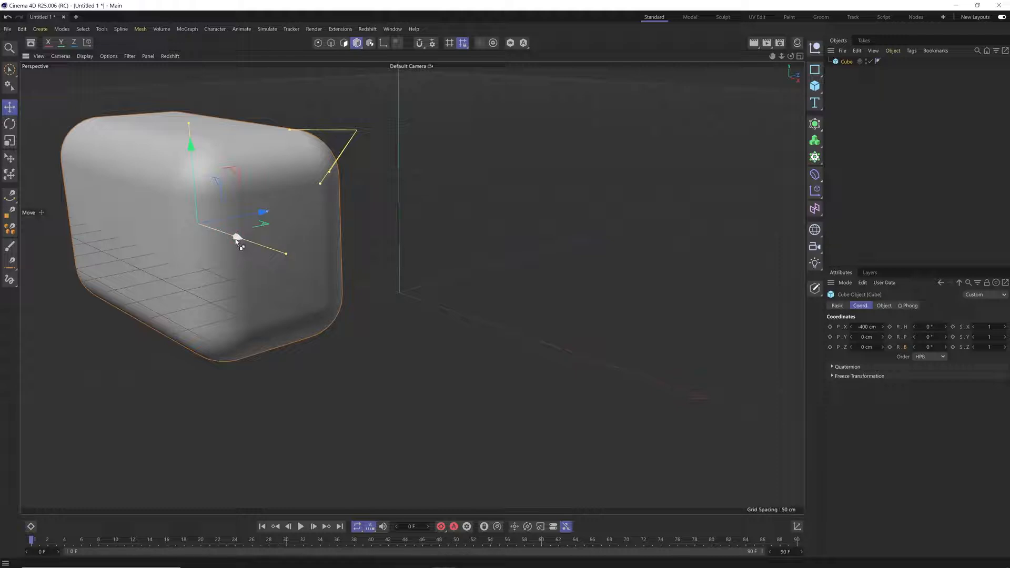
pyautogui.keyDown('ctrl'); pyautogui.moveTo(237, 243); pyautogui.dragTo(513, 355); pyautogui.keyUp('ctrl')
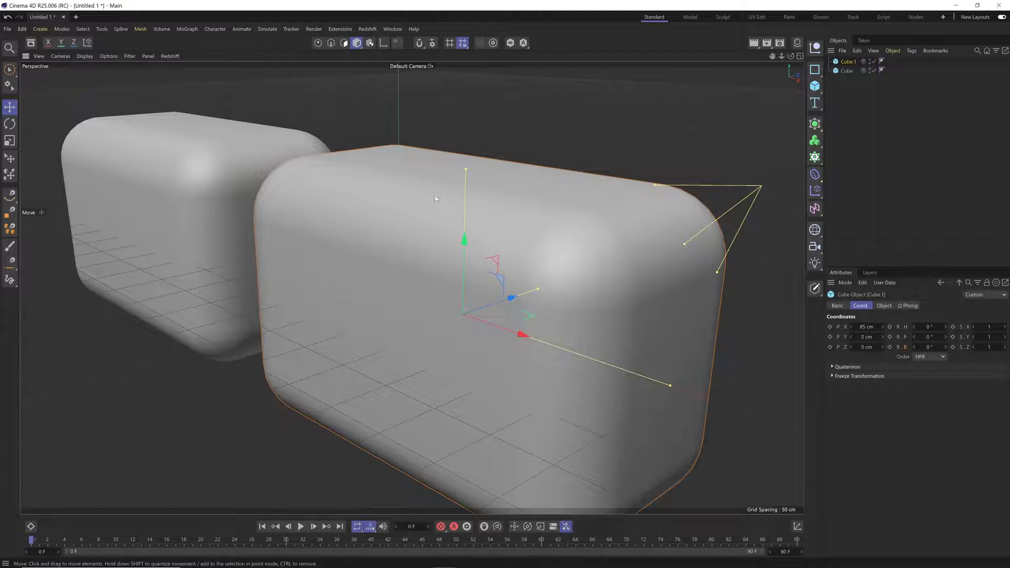
pyautogui.scroll(-10, 436, 199)
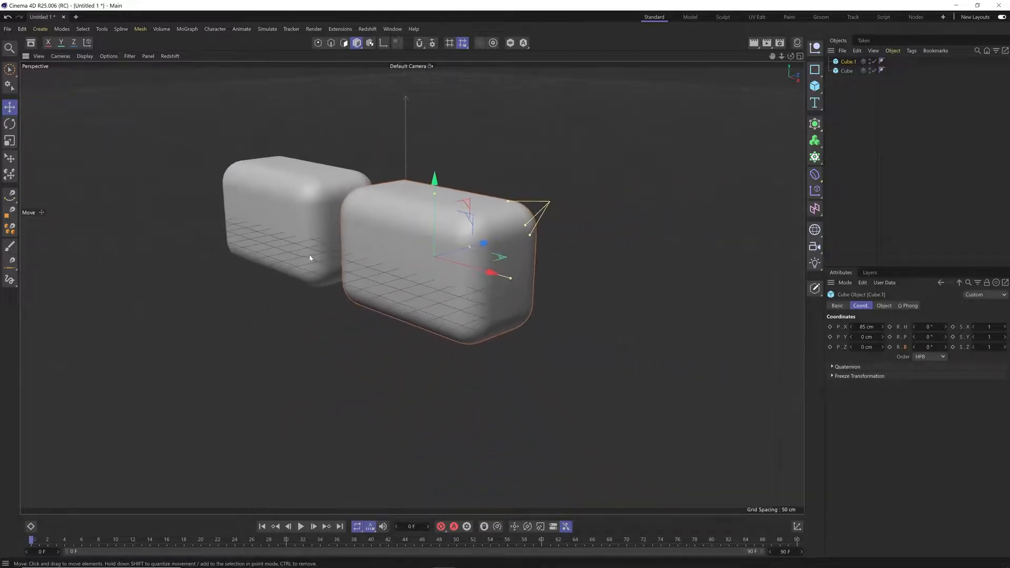
# Select both cubes together and duplicate them upward along the Y axis to 280 cm.
pyautogui.keyDown('shift'); pyautogui.click(294, 207); pyautogui.keyUp('shift')
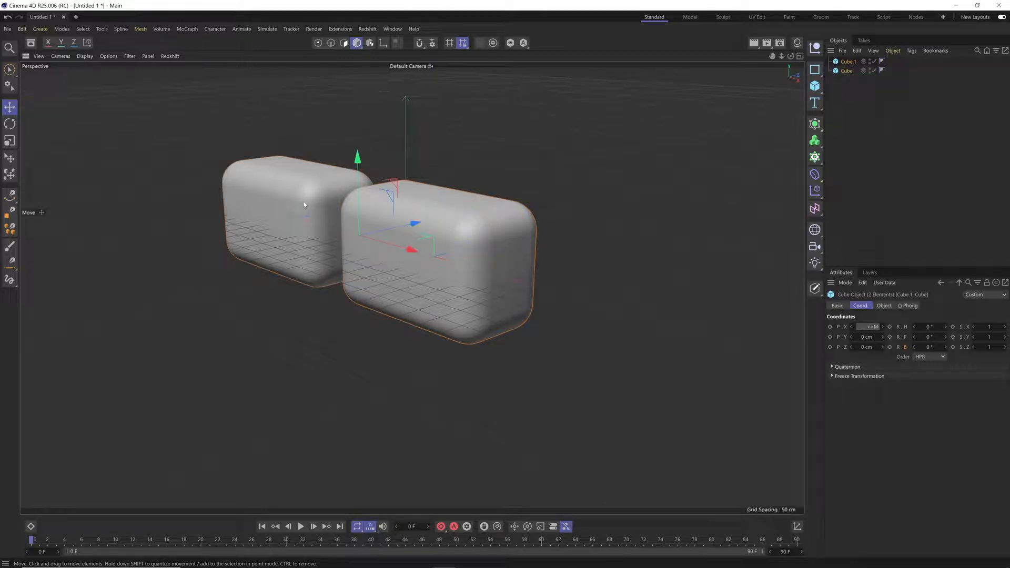
pyautogui.click(462, 158)
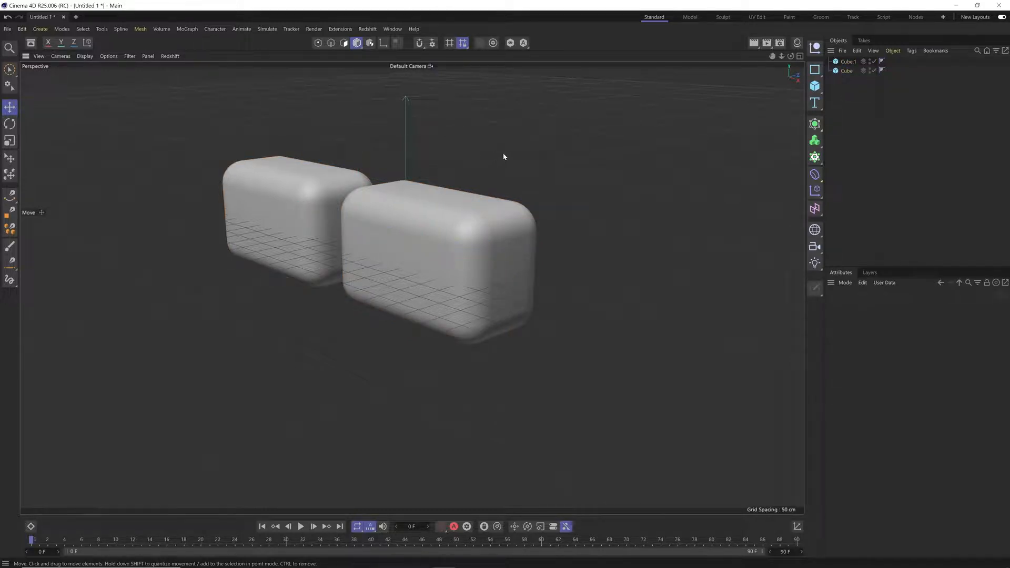
pyautogui.click(843, 71)
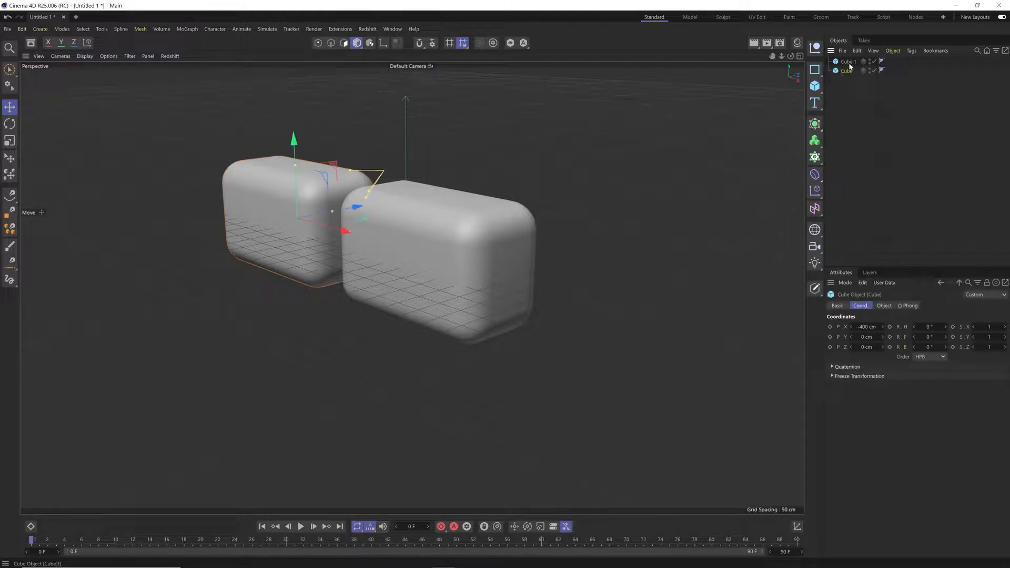
pyautogui.keyDown('ctrl'); pyautogui.click(848, 61); pyautogui.keyUp('ctrl')
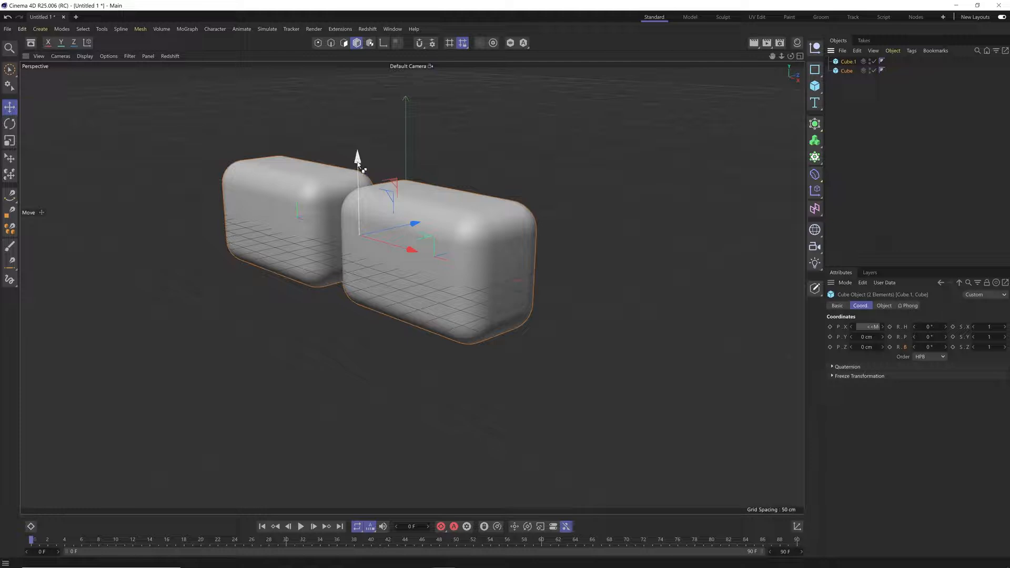
pyautogui.moveTo(357, 166); pyautogui.dragTo(374, 36)
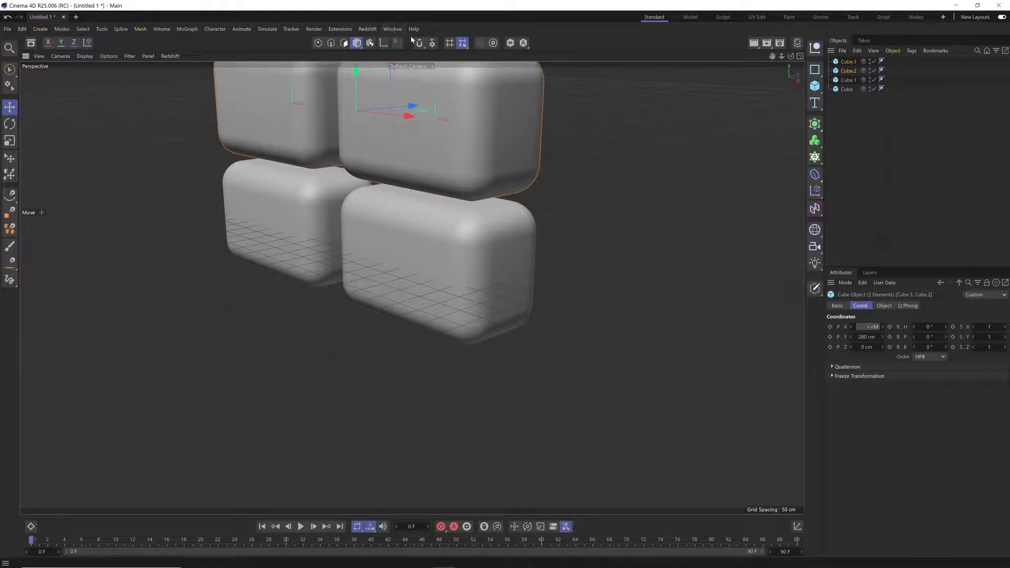
pyautogui.moveTo(772, 56); pyautogui.dragTo(756, 85)
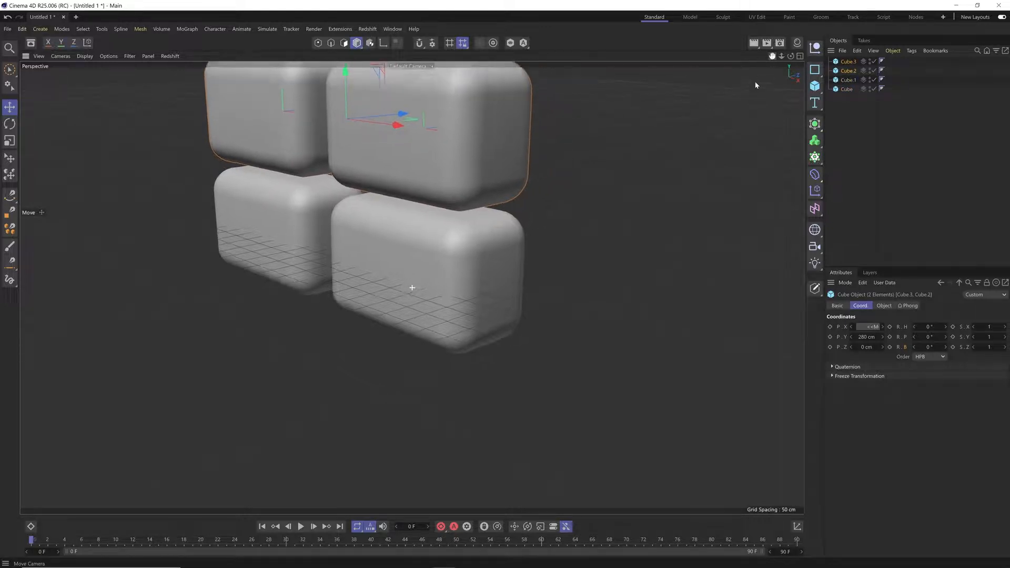
pyautogui.press('h')
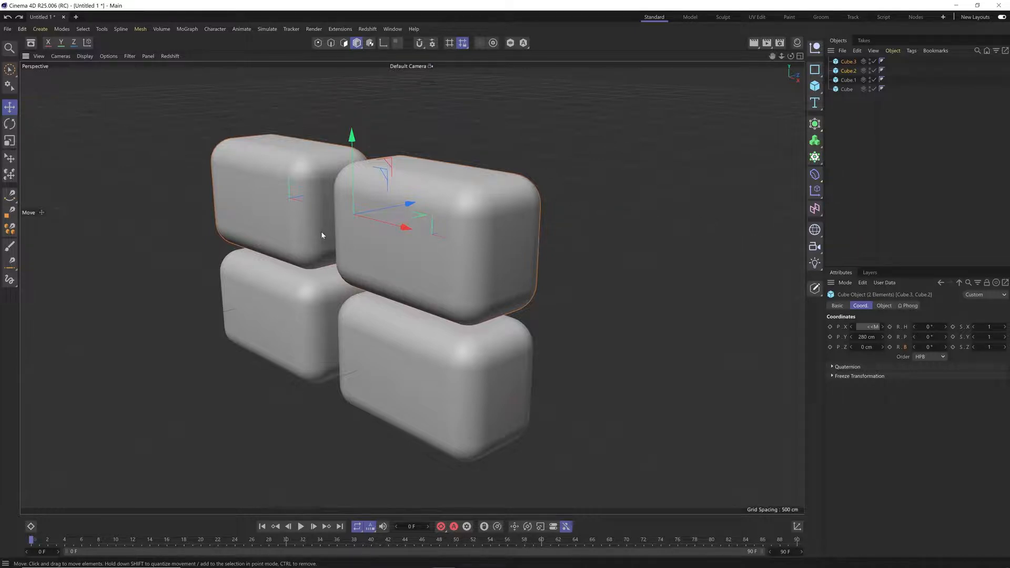
pyautogui.keyDown('alt'); pyautogui.moveTo(322, 235); pyautogui.dragTo(388, 233); pyautogui.keyUp('alt')
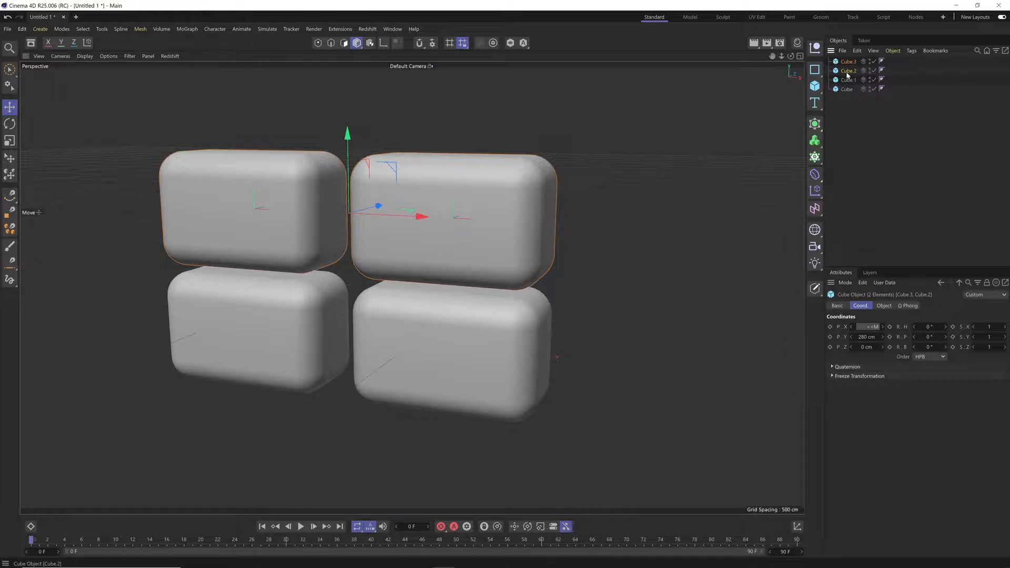
# Try duplicating the two upper cubes in the object list and moving the copies up and back, and delete the copies.
pyautogui.moveTo(847, 75); pyautogui.dragTo(840, 77)
pyautogui.moveTo(419, 170); pyautogui.dragTo(506, 127)
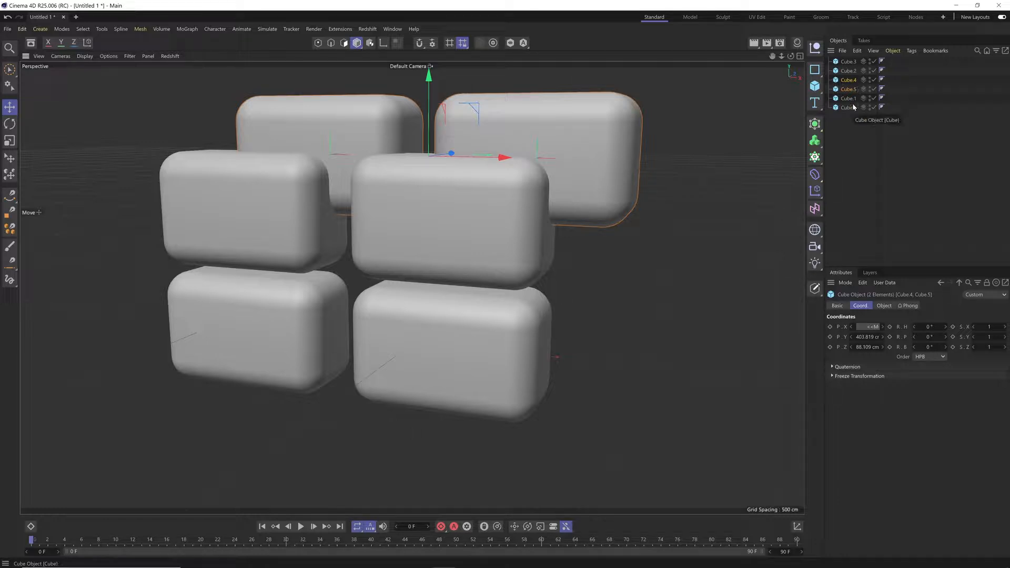
pyautogui.press('Delete')
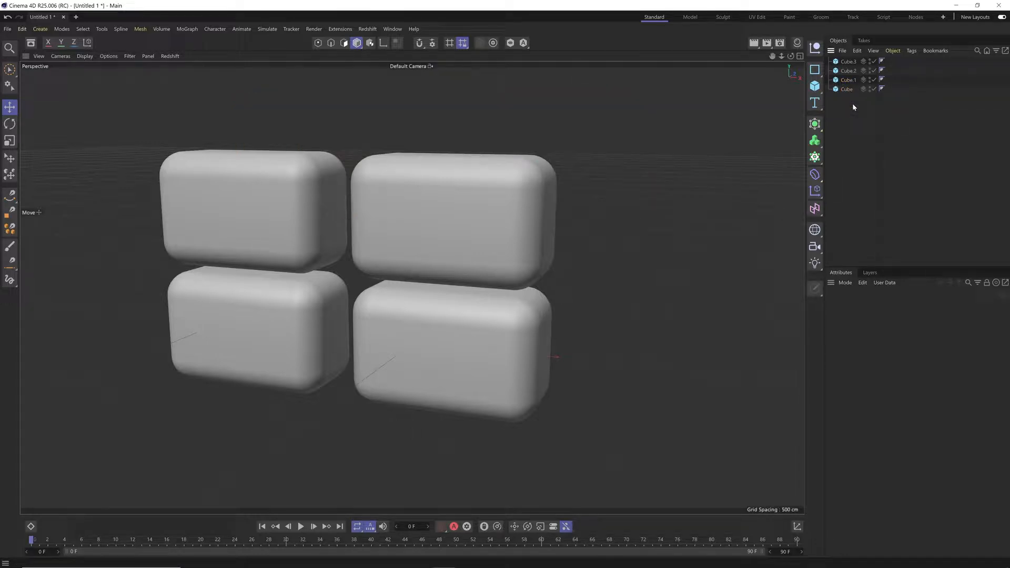
# Add a sphere and move it along the X axis to about 414 cm, beside the lower cubes.
pyautogui.click(816, 88)
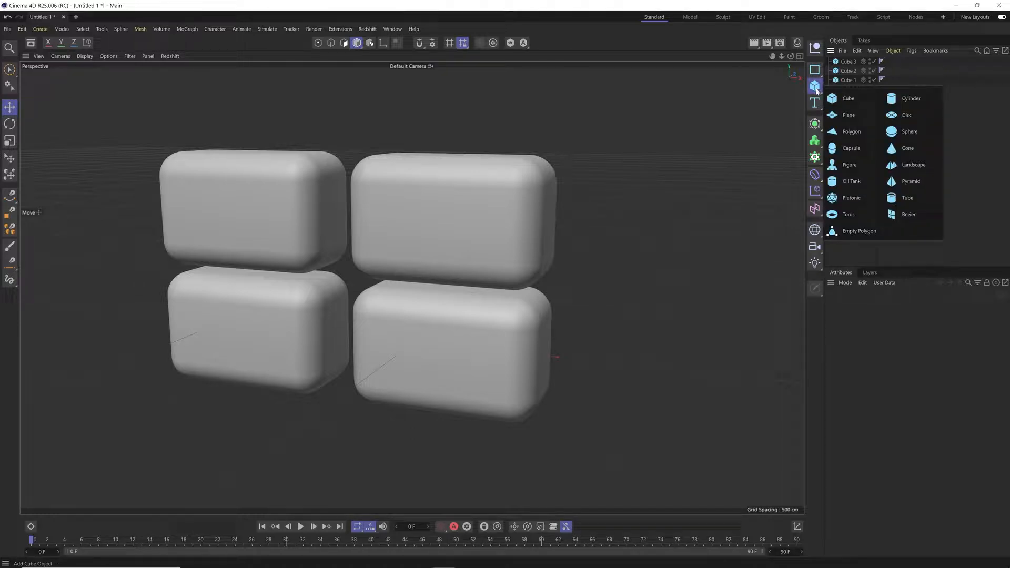
pyautogui.click(920, 132)
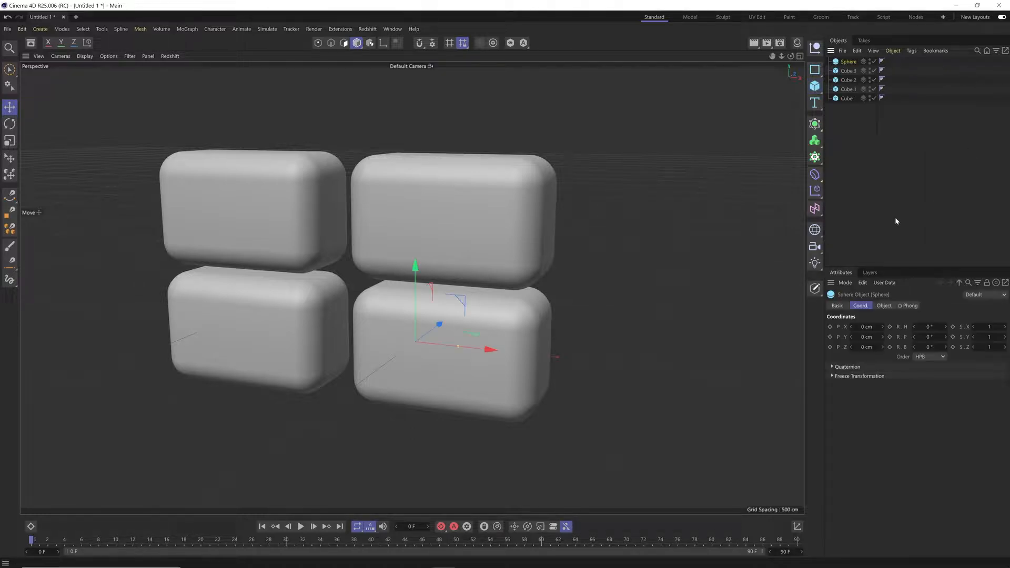
pyautogui.moveTo(489, 349); pyautogui.dragTo(668, 339)
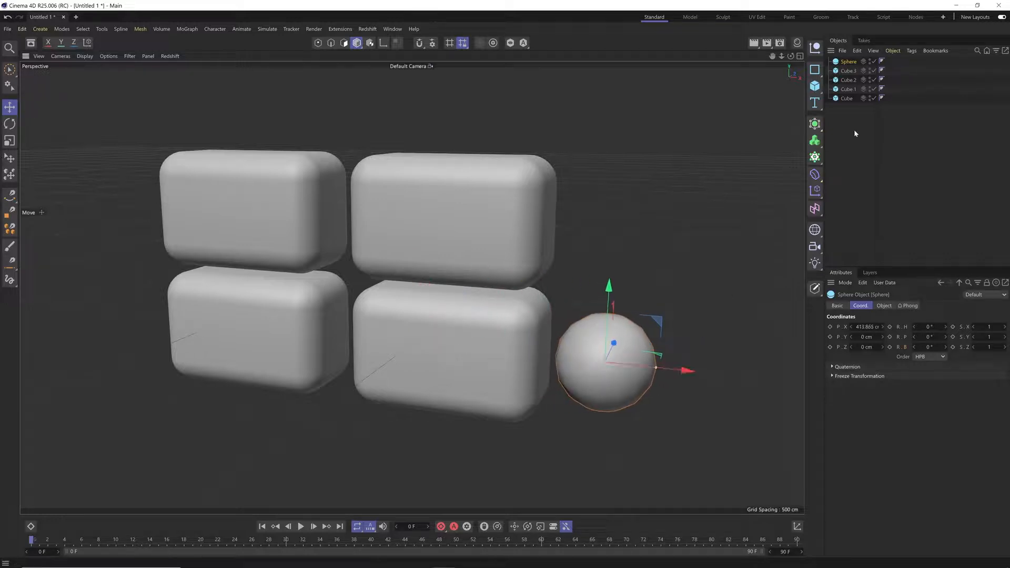
# Compare the object properties of the sphere and the neighbouring cube, and set the sphere's radius to 224 cm.
pyautogui.click(884, 305)
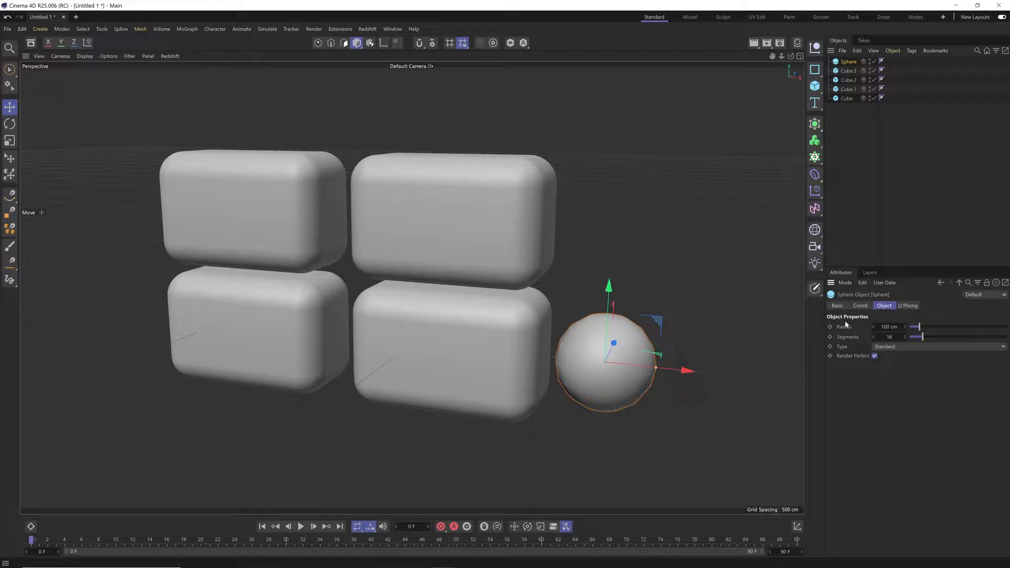
pyautogui.click(523, 347)
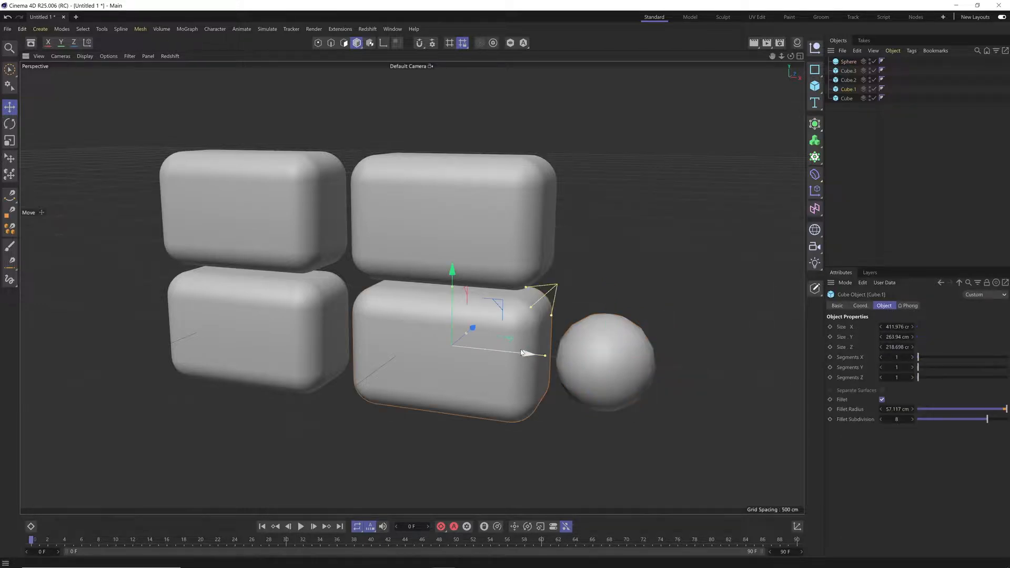
pyautogui.click(607, 354)
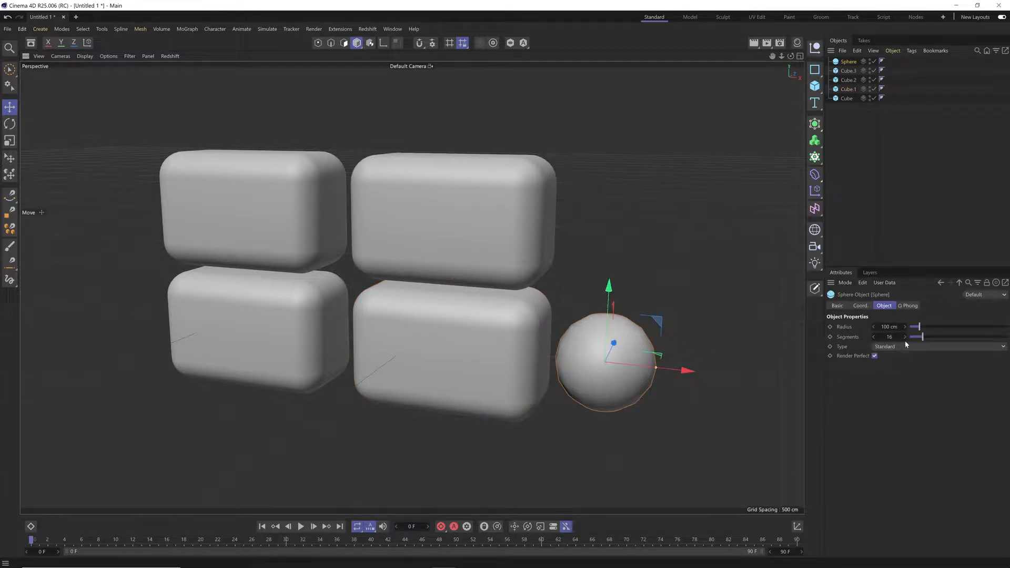
pyautogui.moveTo(922, 332)
pyautogui.mouseDown()
pyautogui.moveTo(940, 332)
pyautogui.moveTo(928, 331)
pyautogui.mouseUp()
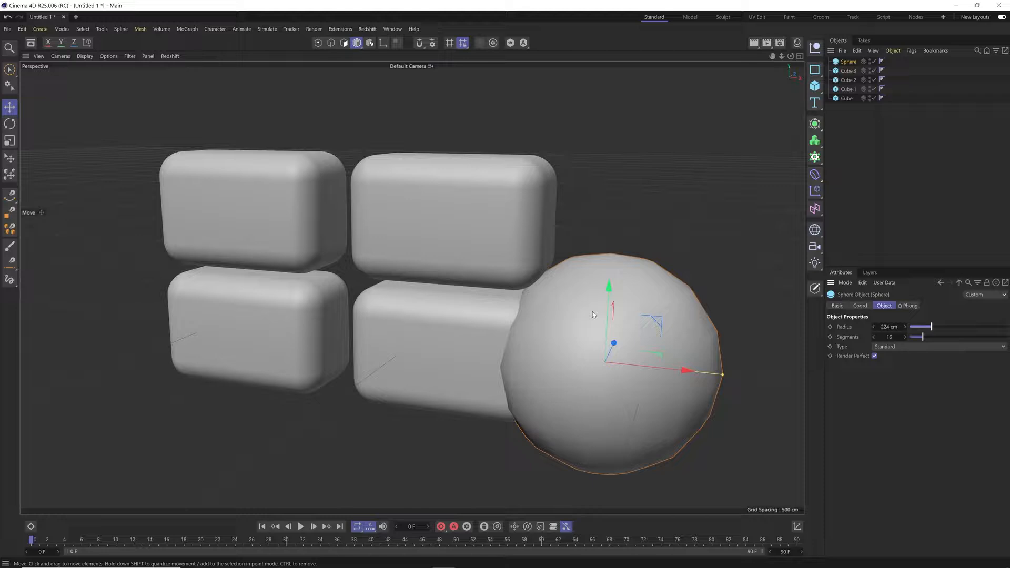
# Display the objects with Gouraud Shading (Lines) and increase the sphere's segments to 76.
pyautogui.press('n')
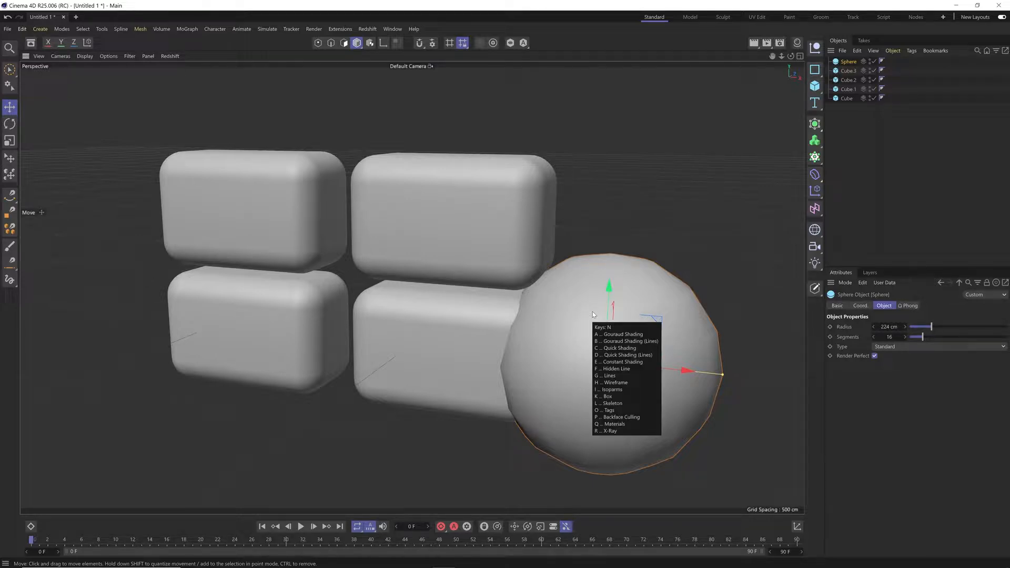
pyautogui.press('b')
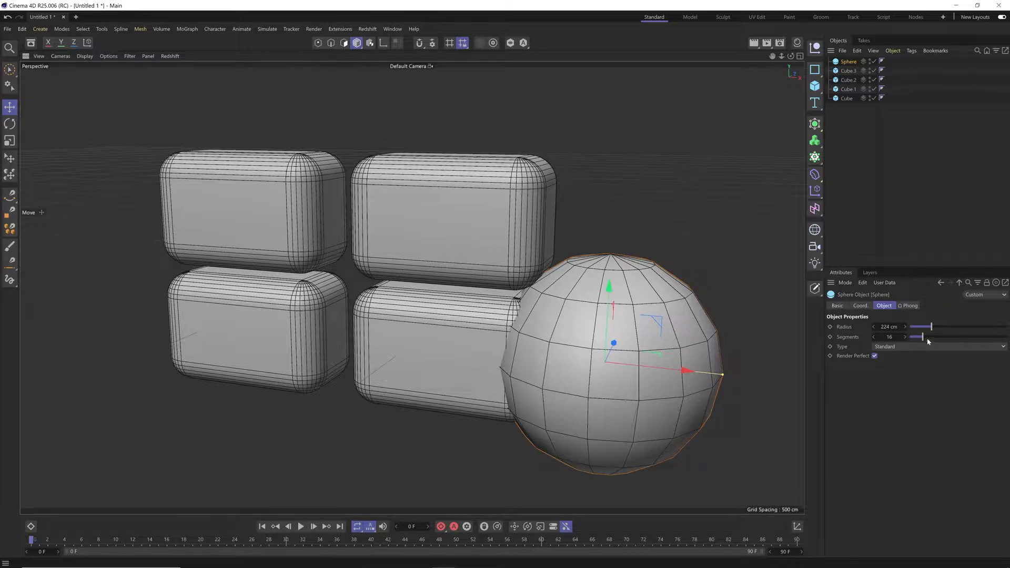
pyautogui.moveTo(928, 339); pyautogui.dragTo(983, 336)
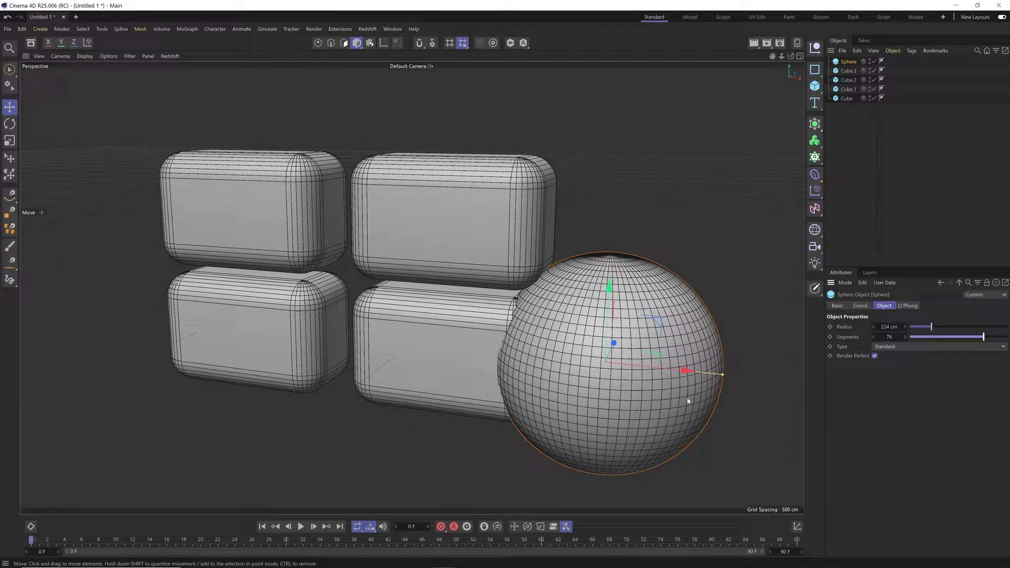
# Switch the display to Gouraud Shading and reduce the sphere's radius to about 96 cm.
pyautogui.press('n')
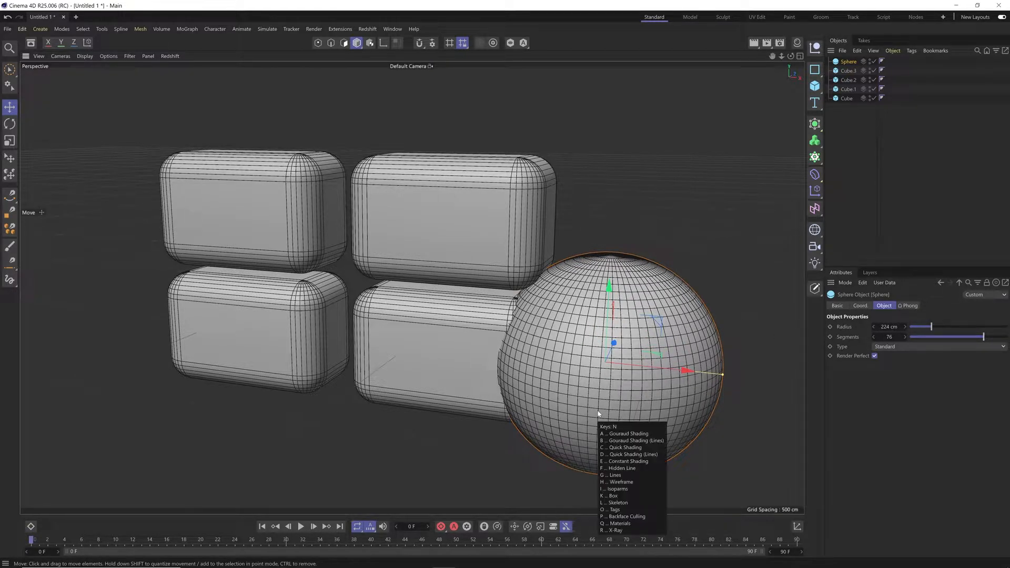
pyautogui.press('a')
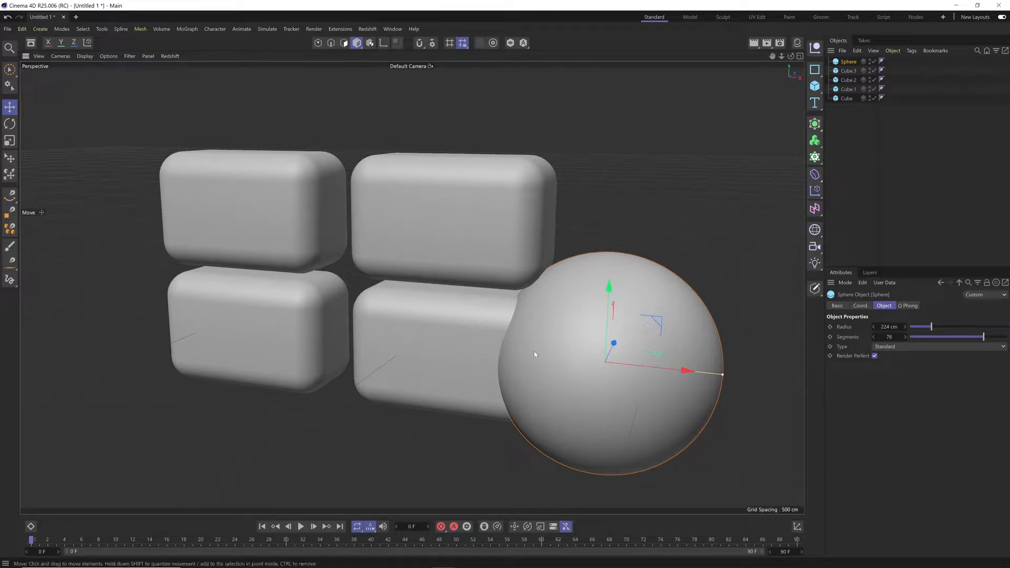
pyautogui.click(405, 331)
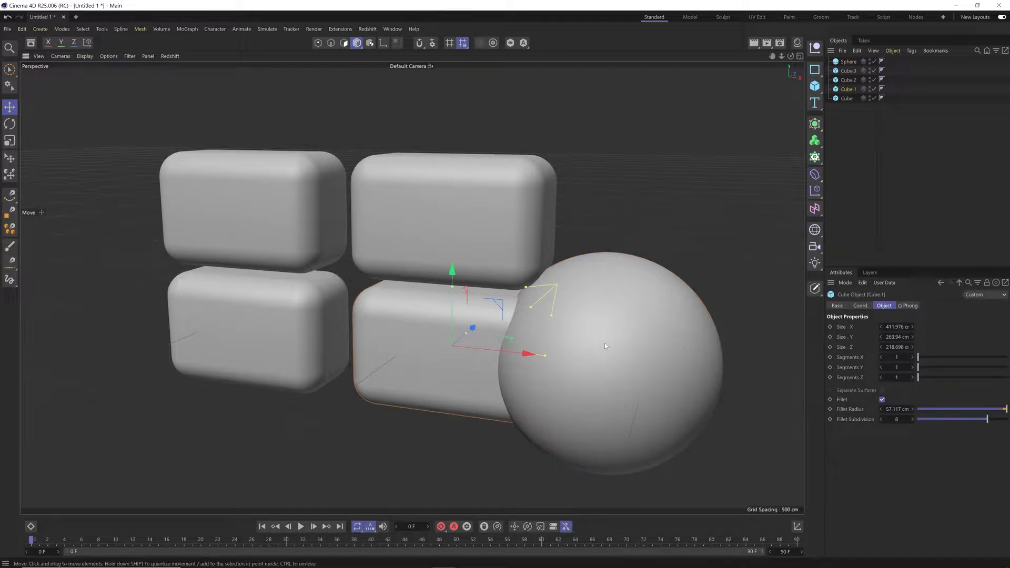
pyautogui.click(619, 354)
pyautogui.moveTo(723, 379); pyautogui.dragTo(652, 371)
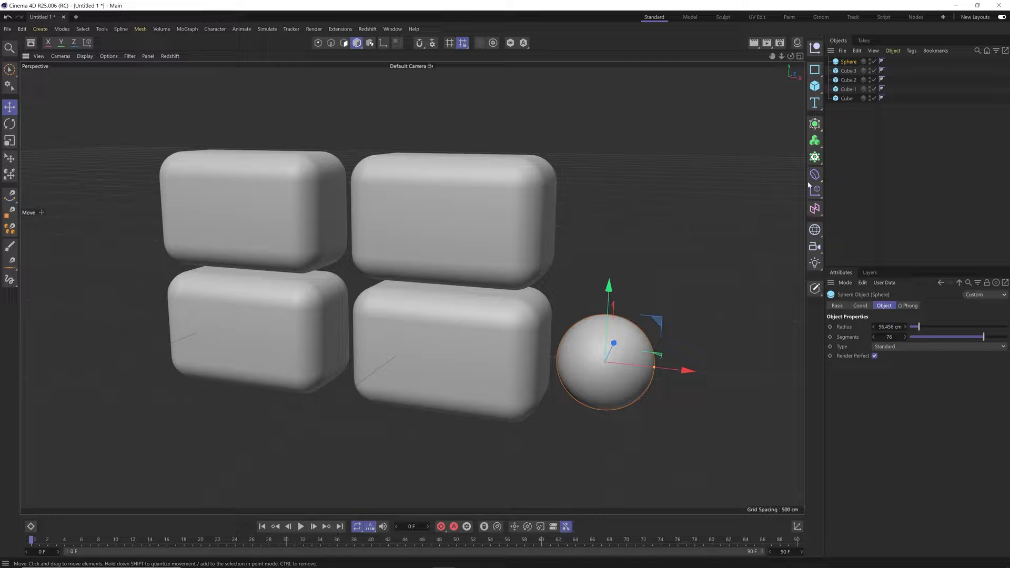
# Add a torus and move it out in front of the lower cubes.
pyautogui.click(815, 86)
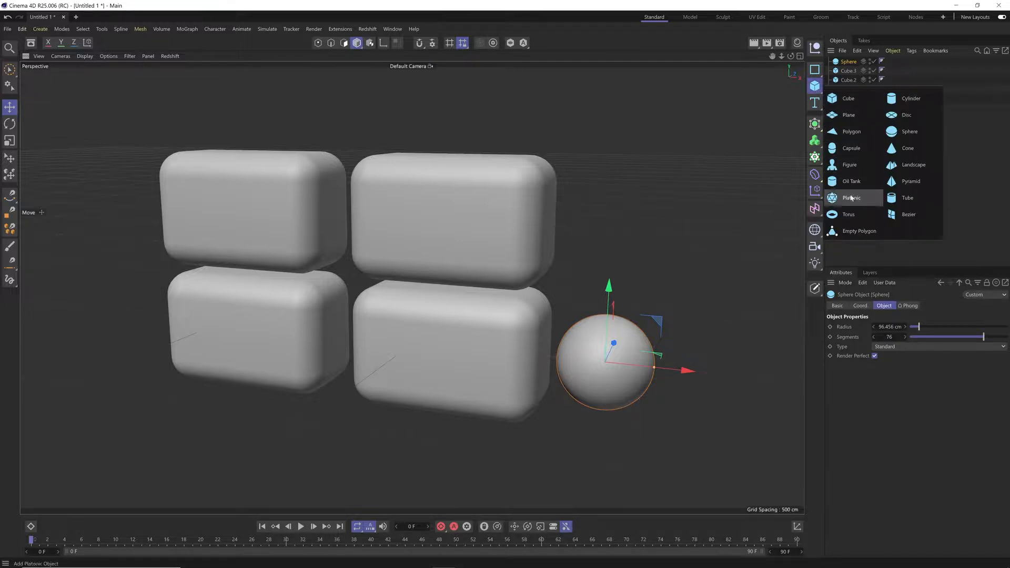
pyautogui.click(848, 214)
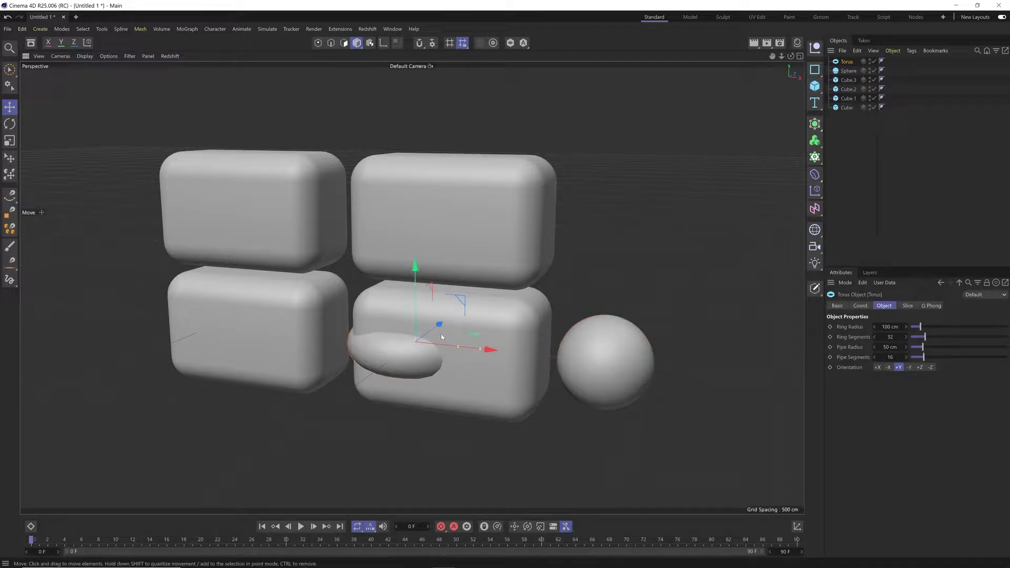
pyautogui.moveTo(442, 337); pyautogui.dragTo(283, 421)
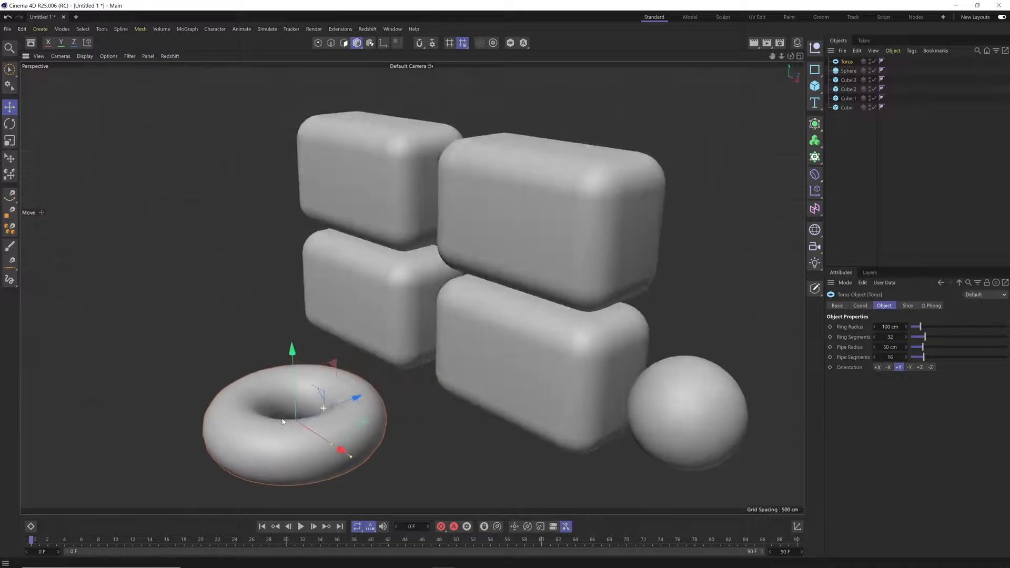
# Enlarge the torus's ring radius to about 151 cm and thin its pipe radius to about 11 cm.
pyautogui.scroll(6, 283, 421)
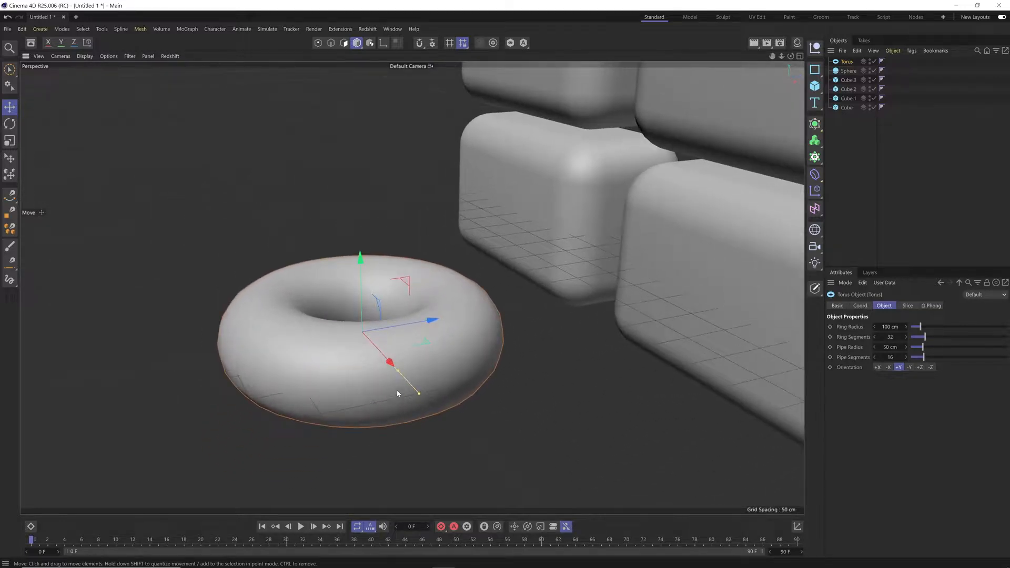
pyautogui.keyDown('alt'); pyautogui.moveTo(387, 379); pyautogui.dragTo(389, 366); pyautogui.keyUp('alt')
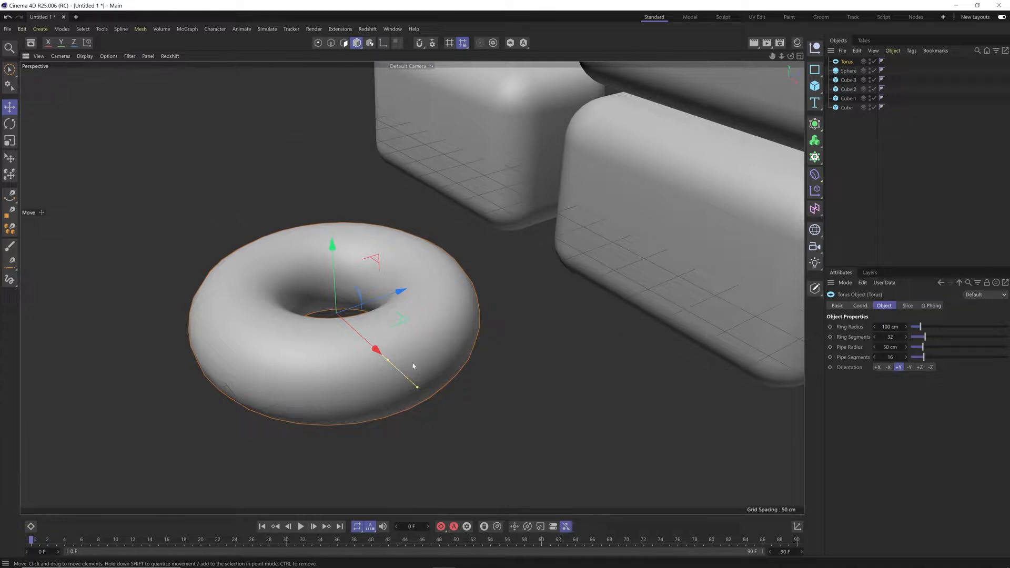
pyautogui.moveTo(385, 363); pyautogui.dragTo(418, 383)
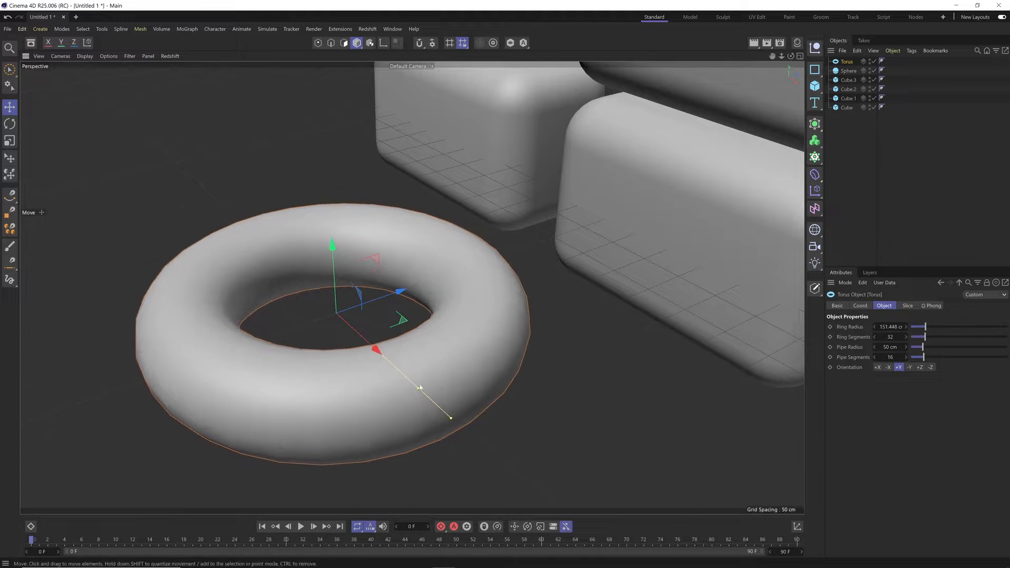
pyautogui.moveTo(450, 419); pyautogui.dragTo(397, 391)
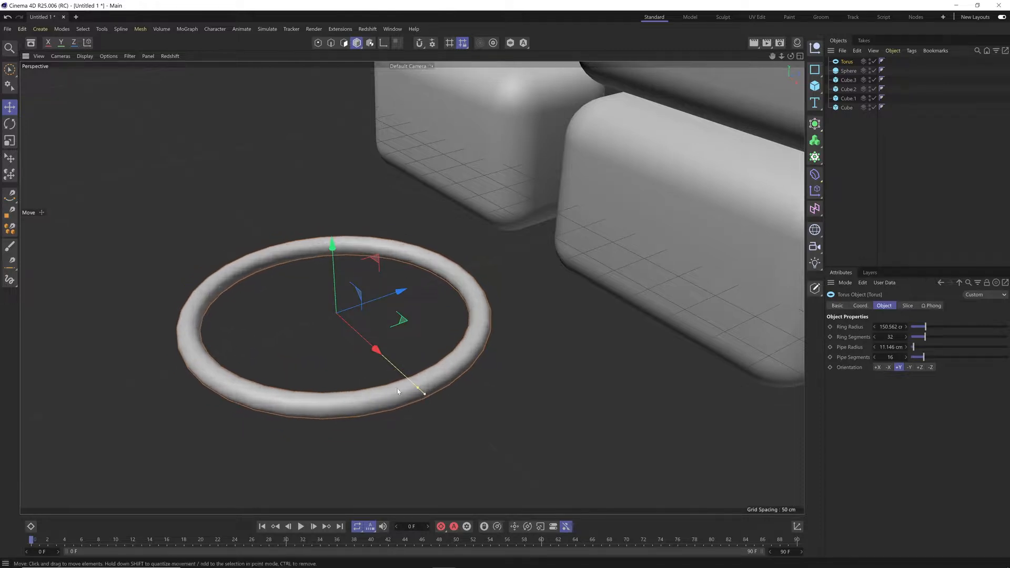
# Display Gouraud Shading (Lines) and set the torus to 60 ring segments, a 52 cm pipe radius and 30 pipe segments.
pyautogui.press('n')
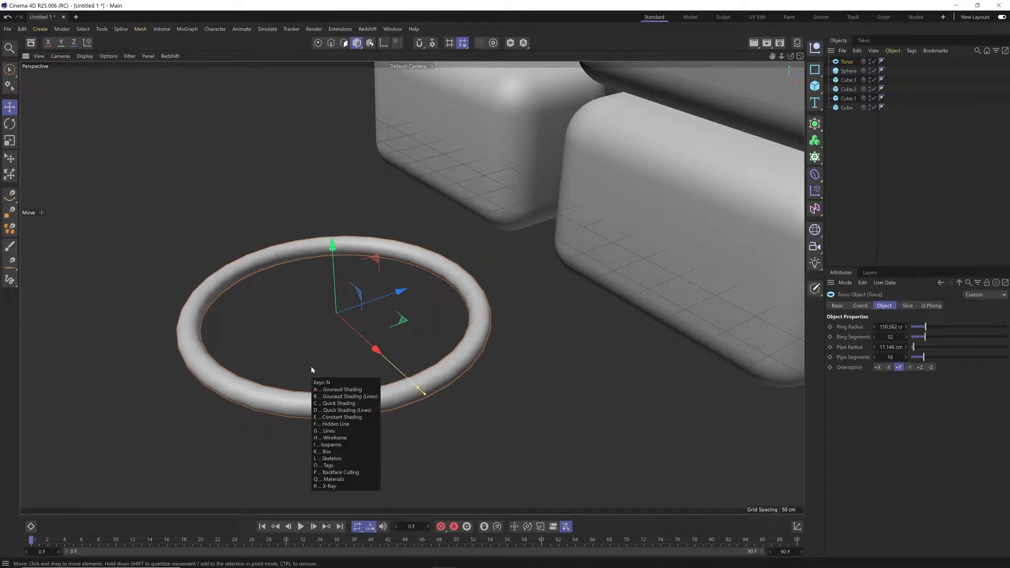
pyautogui.press('b')
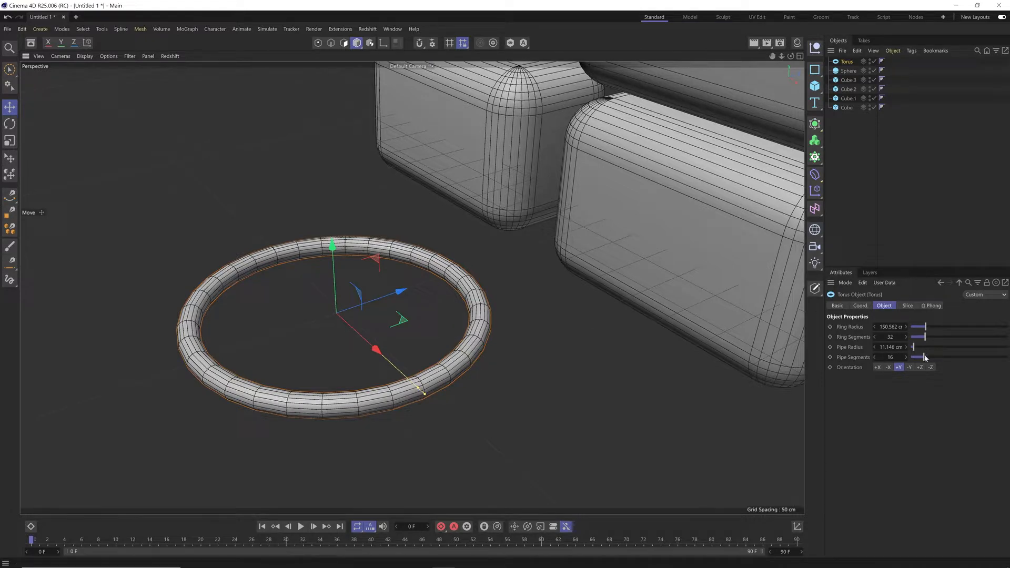
pyautogui.moveTo(925, 357)
pyautogui.mouseDown()
pyautogui.moveTo(949, 357)
pyautogui.moveTo(918, 357)
pyautogui.moveTo(941, 357)
pyautogui.moveTo(924, 358)
pyautogui.moveTo(949, 338)
pyautogui.moveTo(970, 337)
pyautogui.moveTo(941, 337)
pyautogui.moveTo(1001, 341)
pyautogui.moveTo(912, 342)
pyautogui.moveTo(941, 346)
pyautogui.moveTo(922, 347)
pyautogui.moveTo(943, 360)
pyautogui.mouseUp()
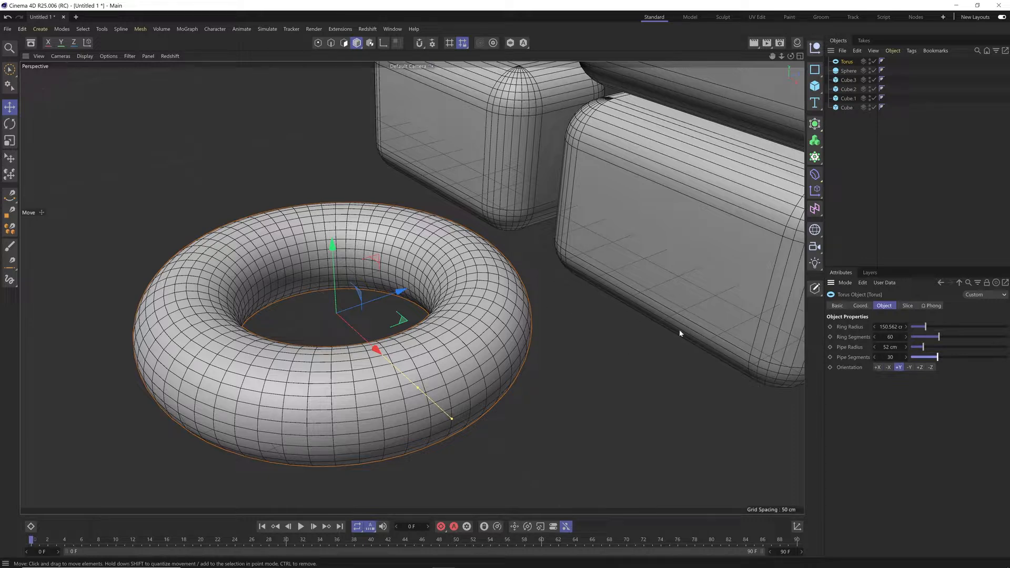
# Set the torus's ring radius to 150 cm.
pyautogui.click(881, 329)
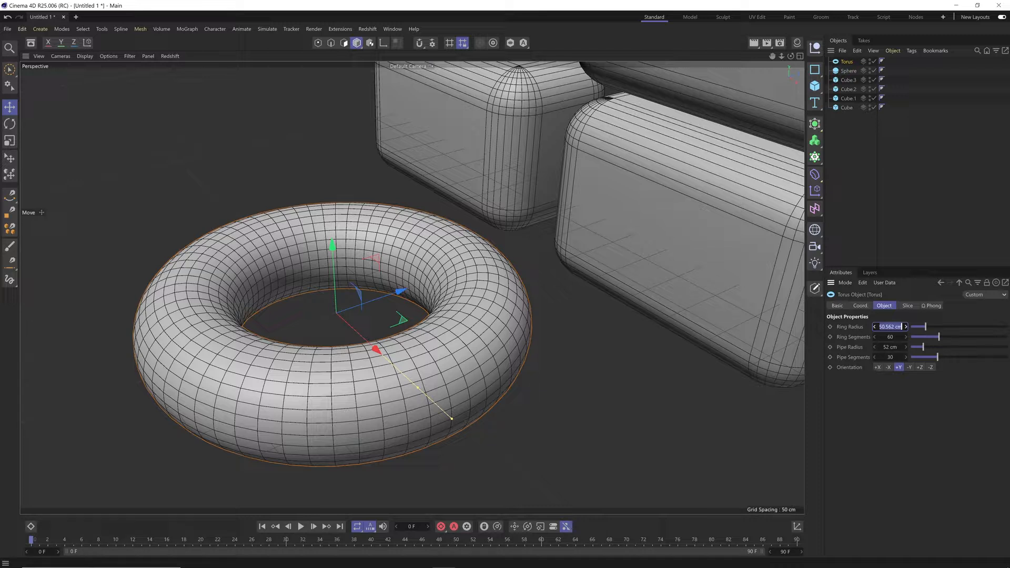
pyautogui.write('150')
pyautogui.press('Return')
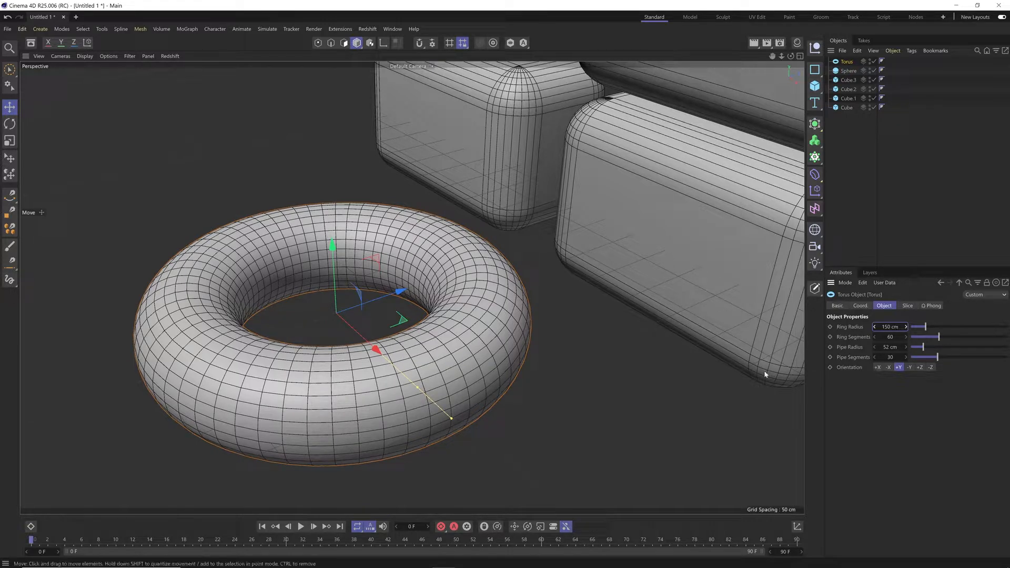
# Try the torus's orientation along the X, Y and Z axes and return it to +Y.
pyautogui.click(877, 367)
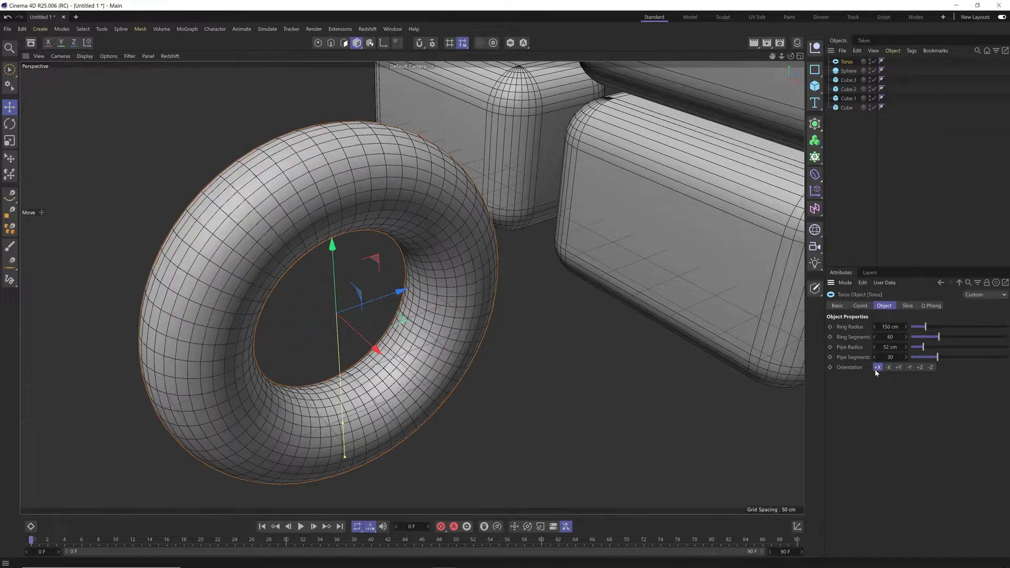
pyautogui.click(887, 367)
pyautogui.click(898, 367)
pyautogui.click(919, 367)
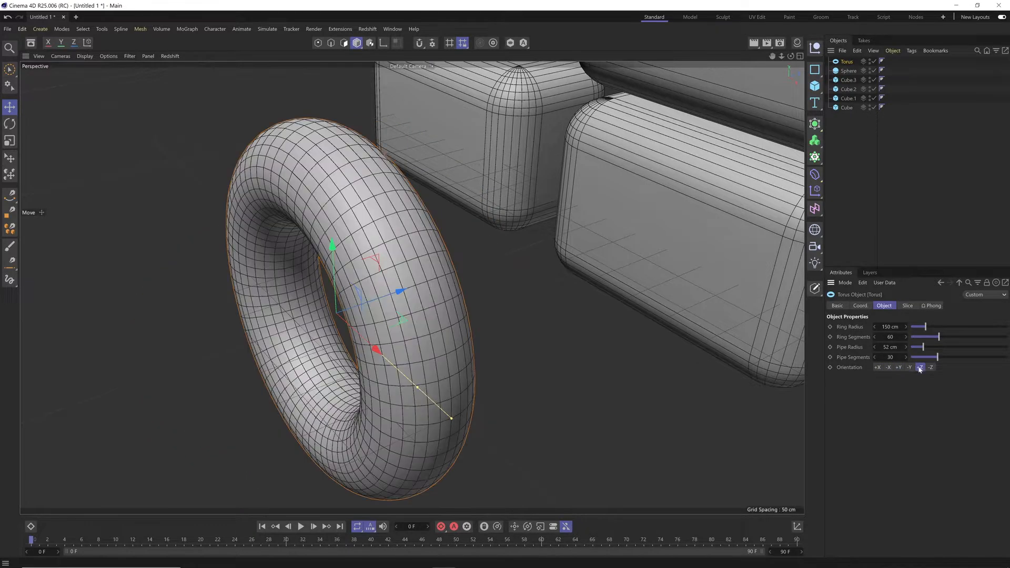
pyautogui.click(930, 367)
pyautogui.click(919, 367)
pyautogui.click(898, 367)
pyautogui.click(878, 368)
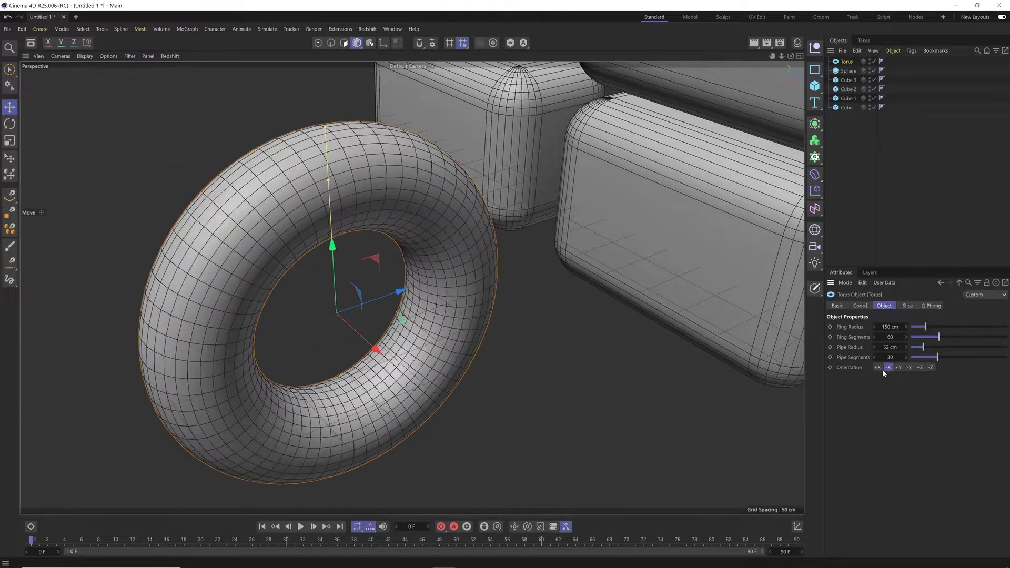
pyautogui.click(899, 368)
pyautogui.click(920, 367)
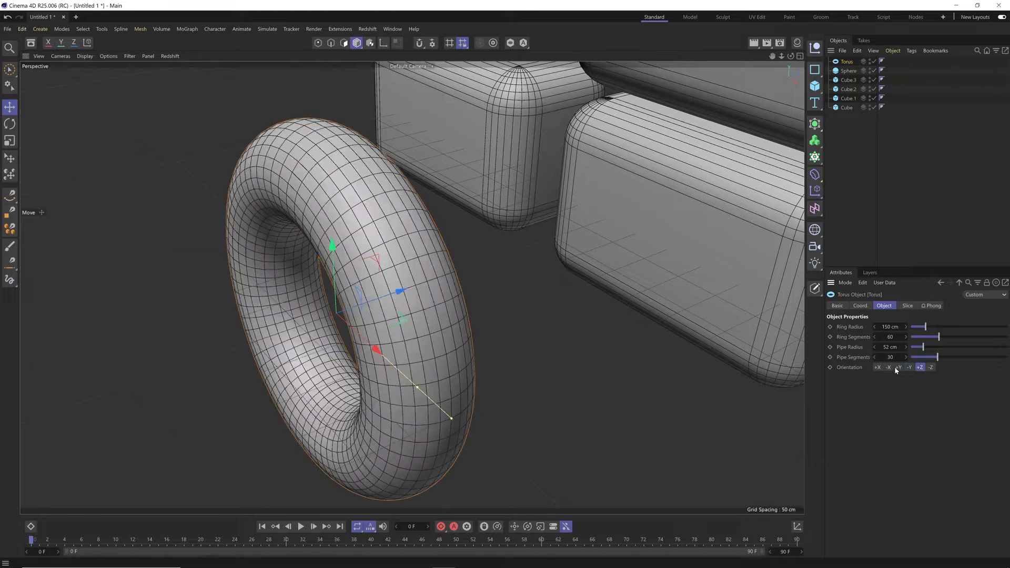
pyautogui.click(887, 367)
pyautogui.click(899, 367)
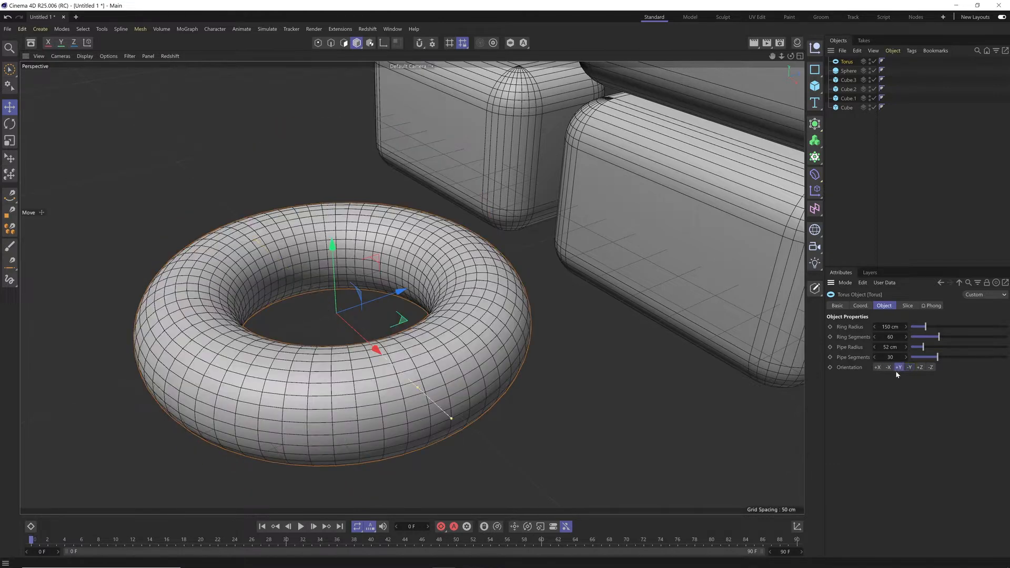
# Add a capsule and move it beside the torus, in front of the left-hand cubes.
pyautogui.click(815, 85)
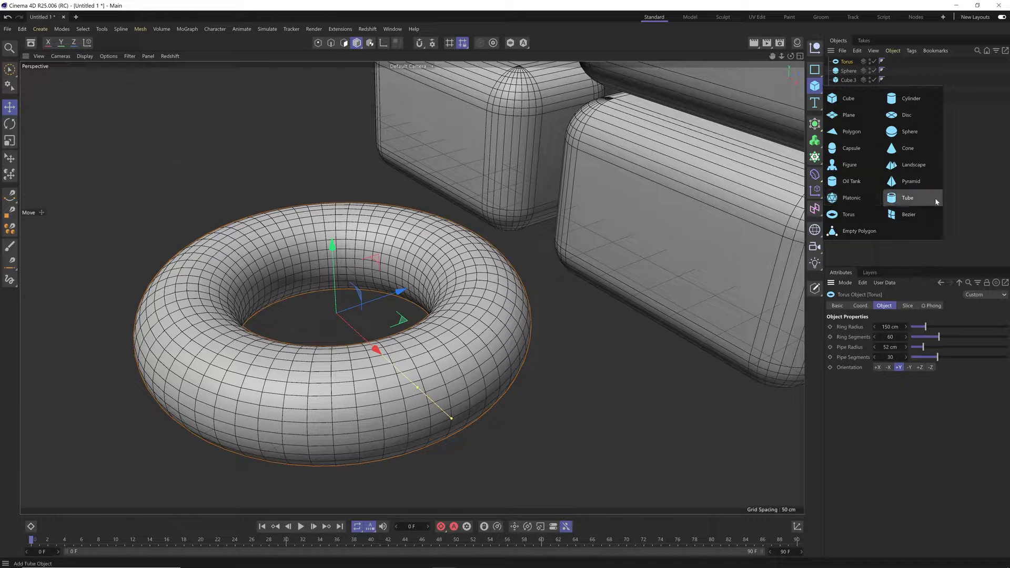
pyautogui.click(873, 148)
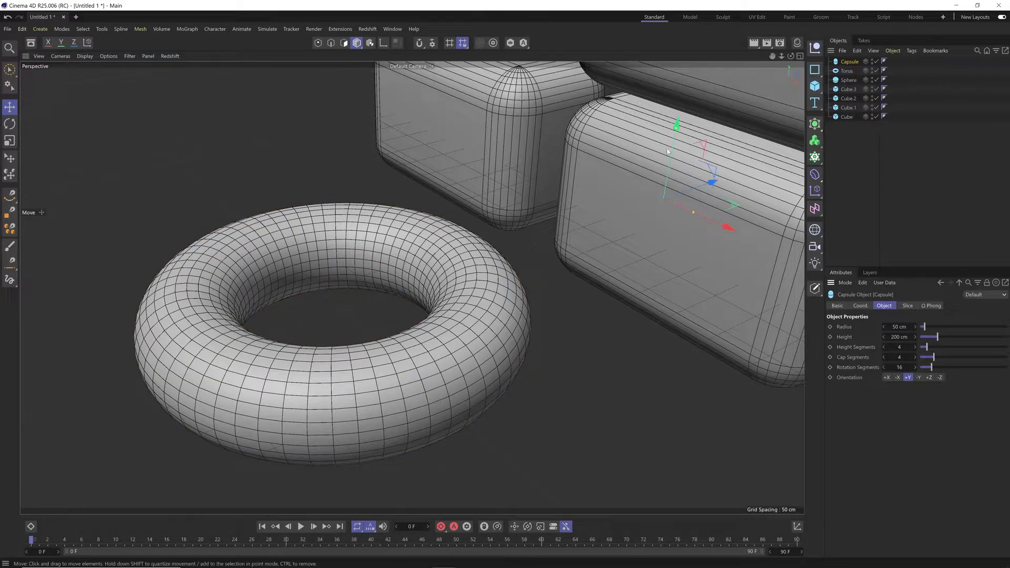
pyautogui.scroll(-5, 655, 121)
pyautogui.keyDown('alt'); pyautogui.moveTo(655, 121); pyautogui.dragTo(442, 205, button='middle'); pyautogui.keyUp('alt')
pyautogui.moveTo(526, 199); pyautogui.dragTo(258, 144)
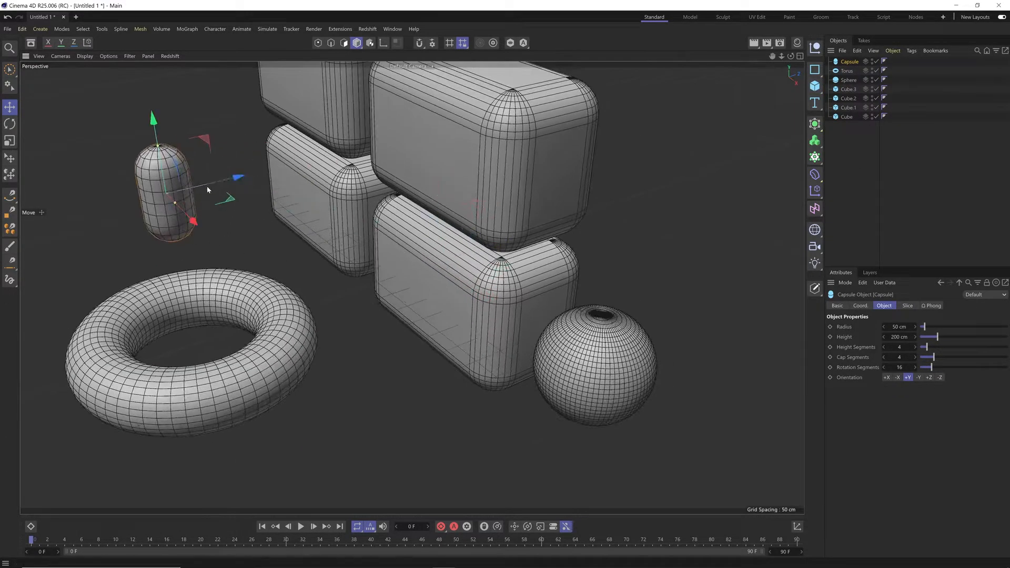
# Resize the capsule to a radius of about 42 cm and a height of about 404 cm.
pyautogui.keyDown('alt'); pyautogui.moveTo(207, 185); pyautogui.dragTo(295, 181); pyautogui.keyUp('alt')
pyautogui.moveTo(268, 247)
pyautogui.mouseDown()
pyautogui.moveTo(279, 248)
pyautogui.moveTo(261, 242)
pyautogui.mouseUp()
pyautogui.moveTo(235, 188); pyautogui.dragTo(230, 137)
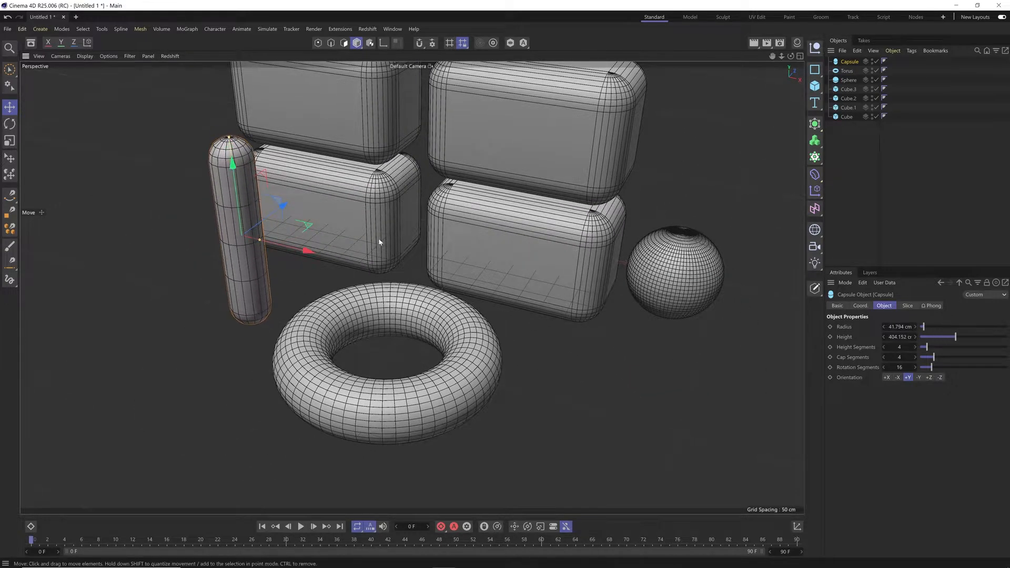
# Move the capsule slightly farther away from the cubes.
pyautogui.scroll(-2, 457, 251)
pyautogui.keyDown('alt'); pyautogui.moveTo(457, 251); pyautogui.dragTo(437, 286); pyautogui.keyUp('alt')
pyautogui.scroll(3, 442, 273)
pyautogui.keyDown('alt'); pyautogui.moveTo(437, 286); pyautogui.dragTo(412, 286, button='middle'); pyautogui.keyUp('alt')
pyautogui.scroll(-2, 413, 286)
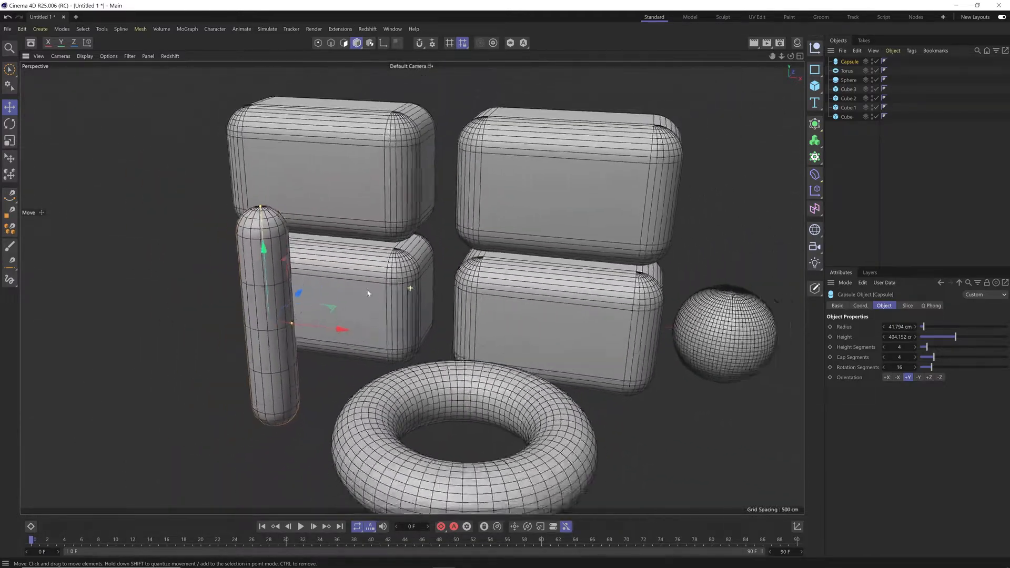
pyautogui.scroll(2, 412, 286)
pyautogui.keyDown('alt'); pyautogui.moveTo(412, 286); pyautogui.dragTo(363, 295); pyautogui.keyUp('alt')
pyautogui.scroll(2, 377, 318)
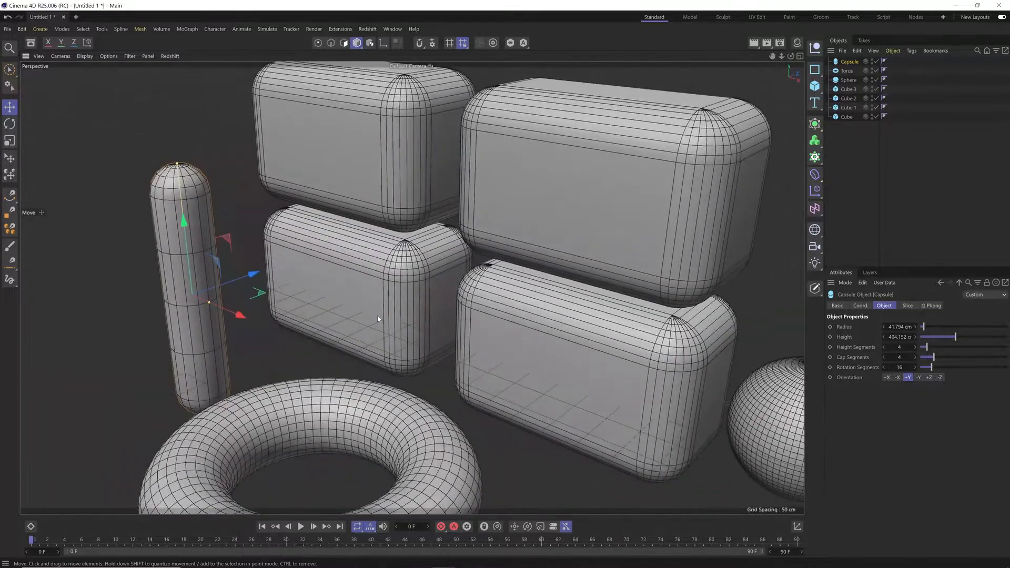
pyautogui.moveTo(197, 315)
pyautogui.mouseDown()
pyautogui.moveTo(250, 338)
pyautogui.moveTo(189, 317)
pyautogui.mouseUp()
# Rotate the capsule into a diagonal tilt and scale it down slightly.
pyautogui.press('r')
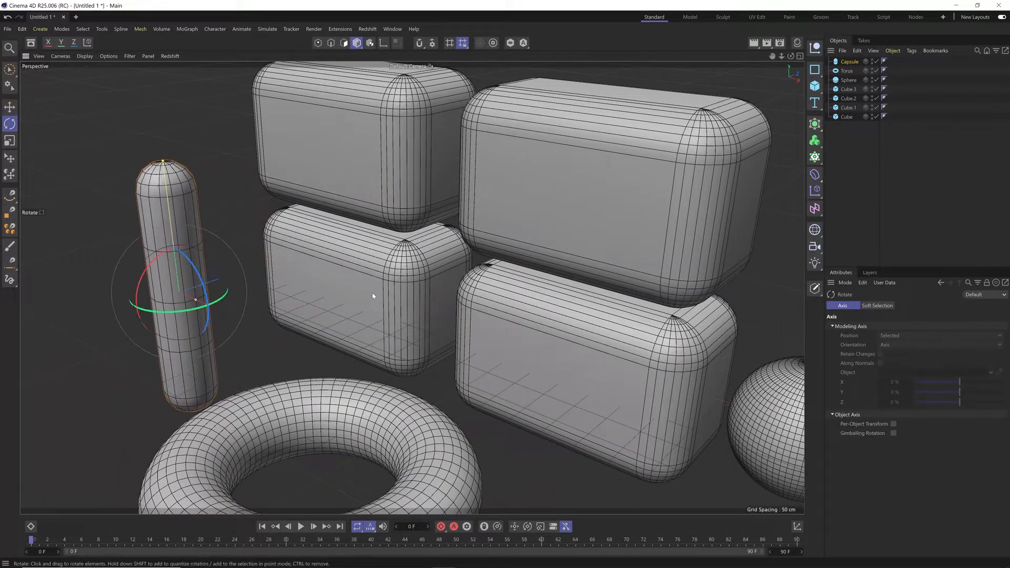
pyautogui.moveTo(244, 282); pyautogui.dragTo(217, 239)
pyautogui.press('t')
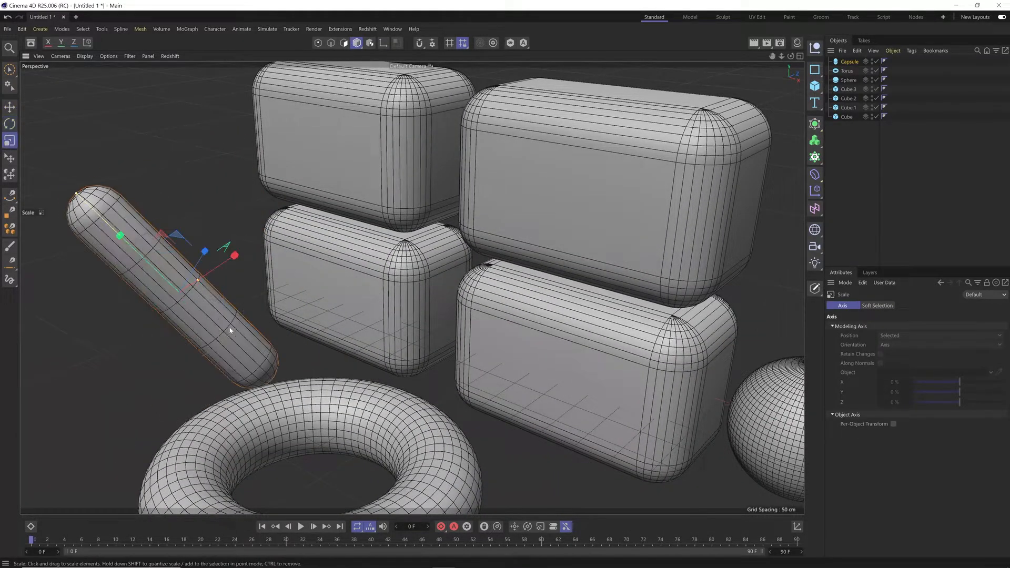
pyautogui.moveTo(263, 318); pyautogui.dragTo(138, 344)
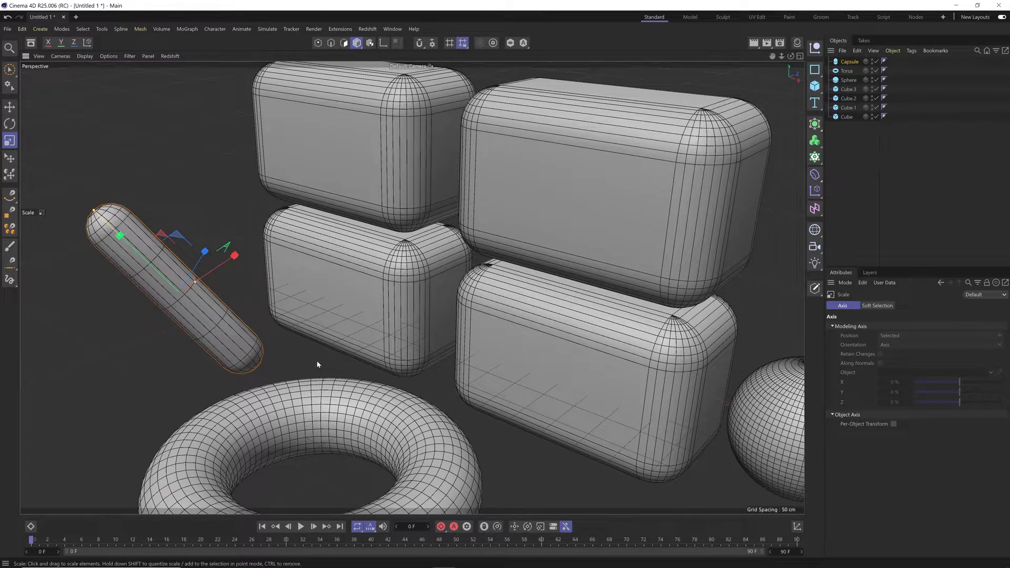
# View the scene in the Top, Right, Front and four-view layouts, and return to the Perspective view.
pyautogui.press('F2')
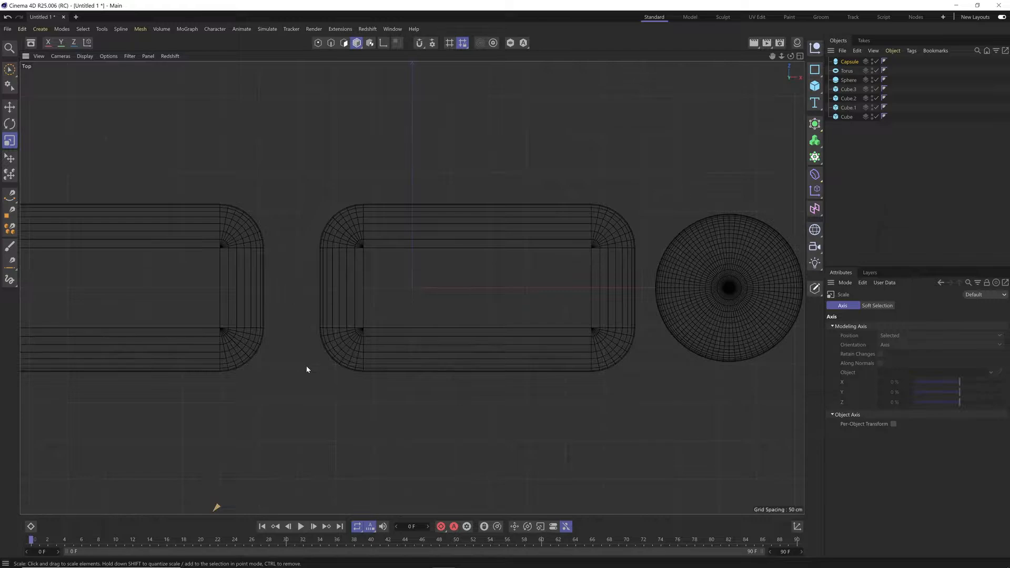
pyautogui.press('F3')
pyautogui.press('F4')
pyautogui.press('F5')
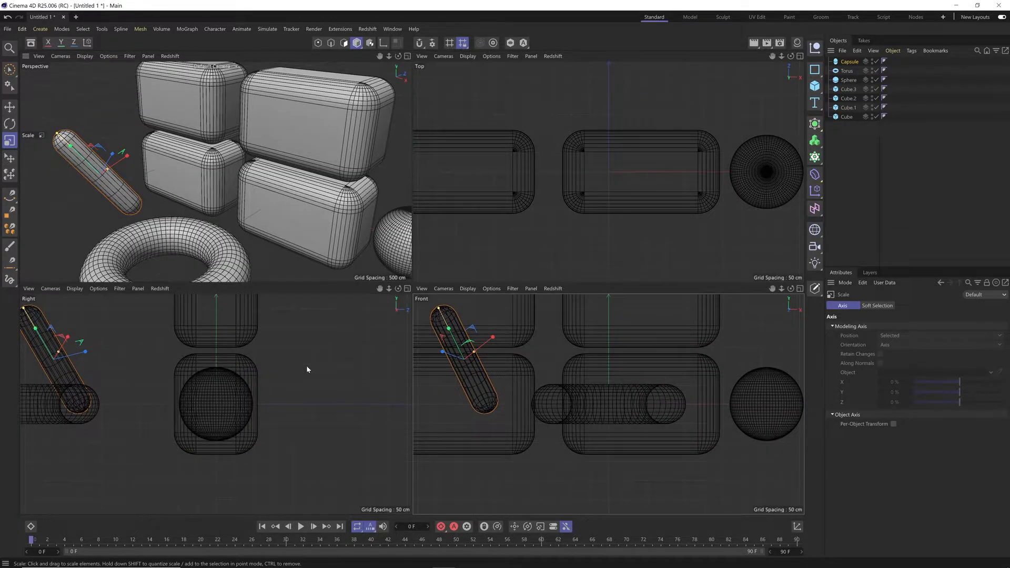
pyautogui.press('F1')
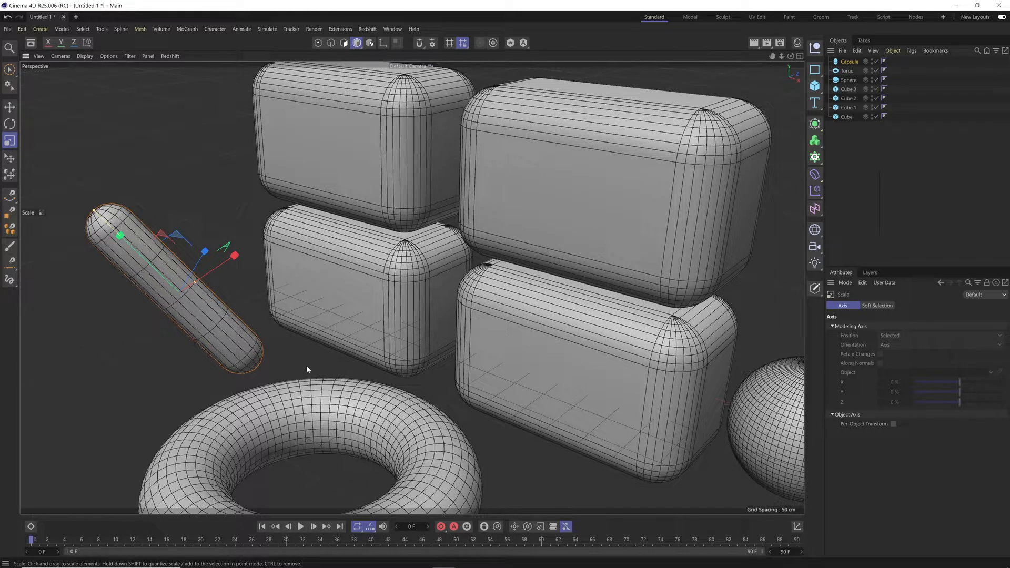
# Open the help for the Fillet property of Cube.3 and read the descriptions of the cube's object properties.
pyautogui.click(848, 80)
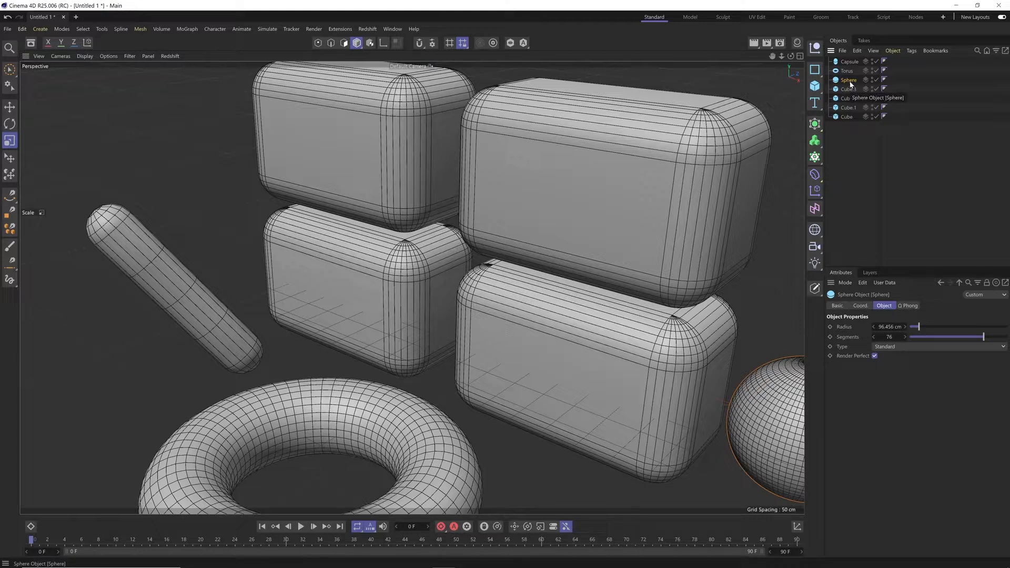
pyautogui.click(848, 89)
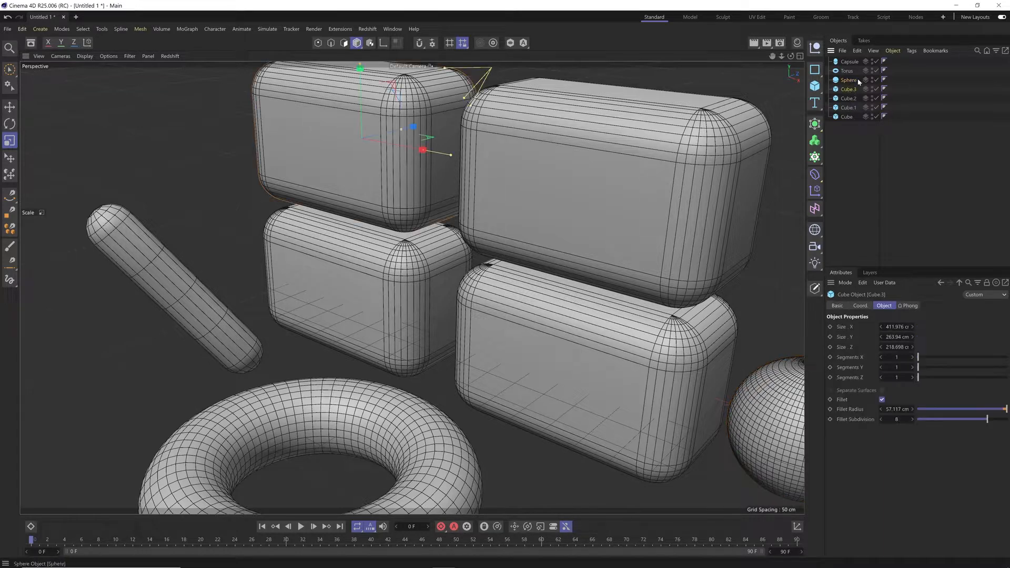
pyautogui.rightClick(843, 402)
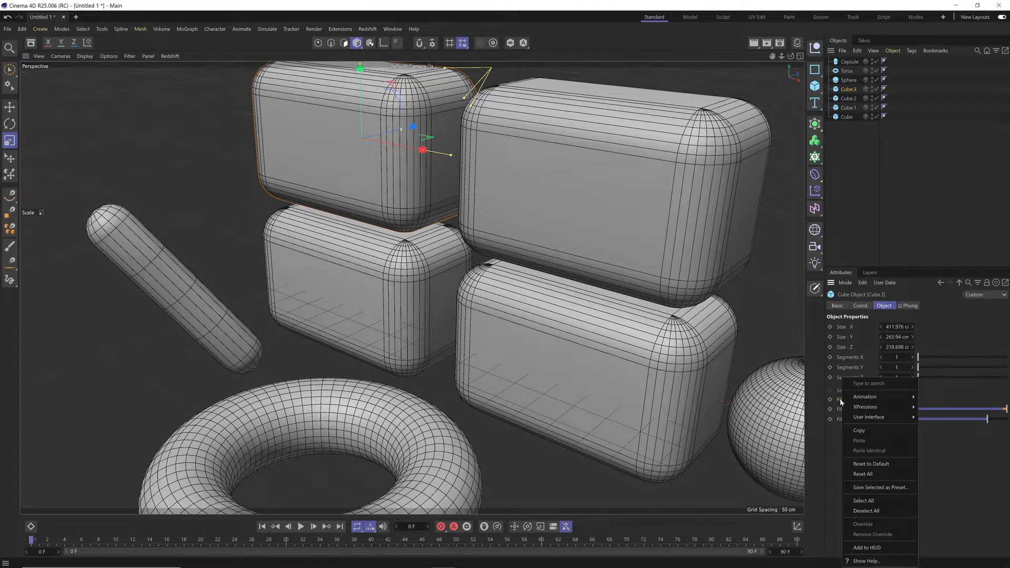
pyautogui.click(865, 561)
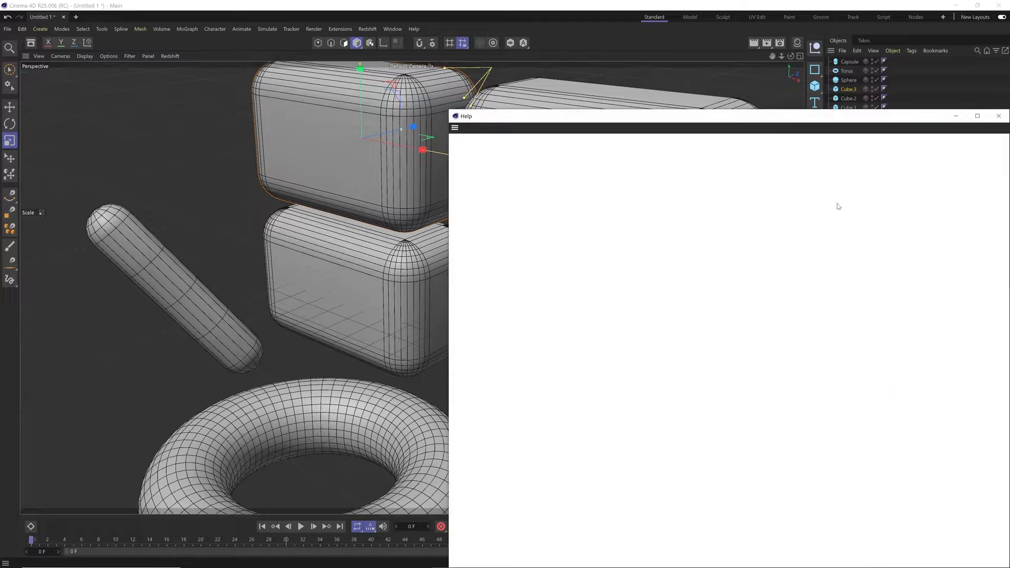
pyautogui.moveTo(831, 119); pyautogui.dragTo(582, 62)
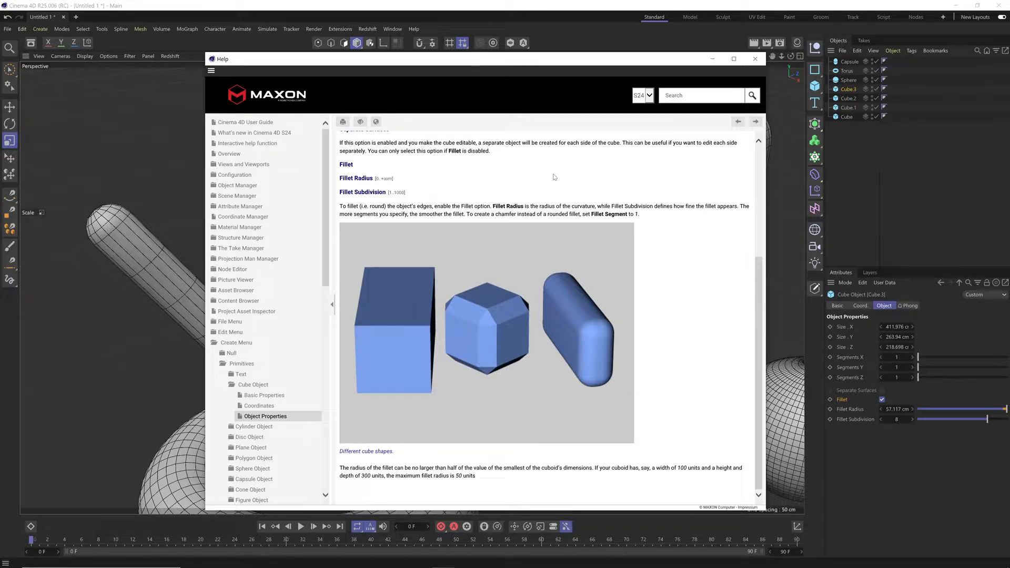
pyautogui.scroll(1, 759, 270)
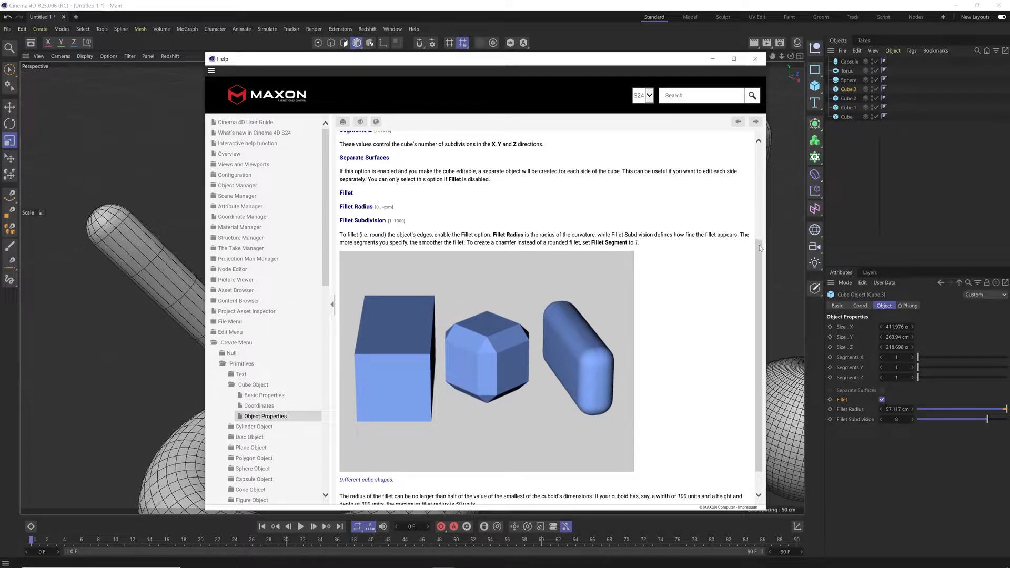
pyautogui.moveTo(758, 248); pyautogui.dragTo(797, 141)
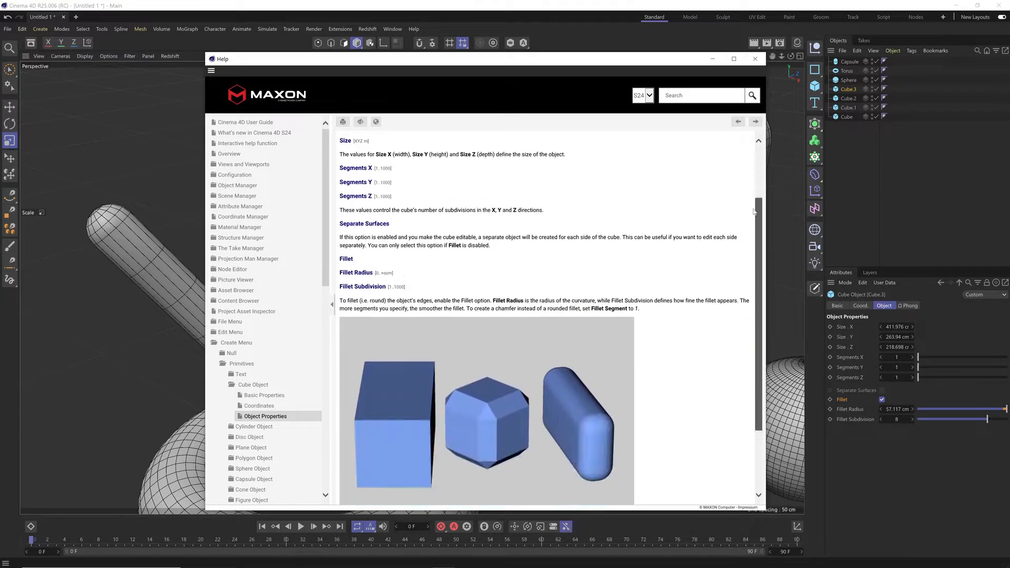
# Read the Cube Object help page, including its interactive editing handles for size and fillet radius.
pyautogui.click(260, 385)
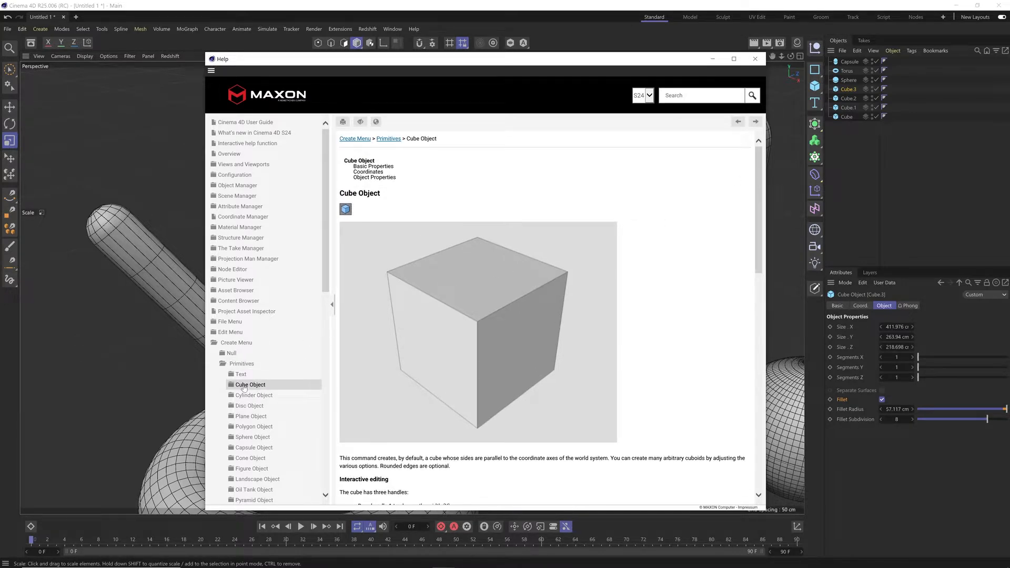
pyautogui.scroll(-5, 763, 257)
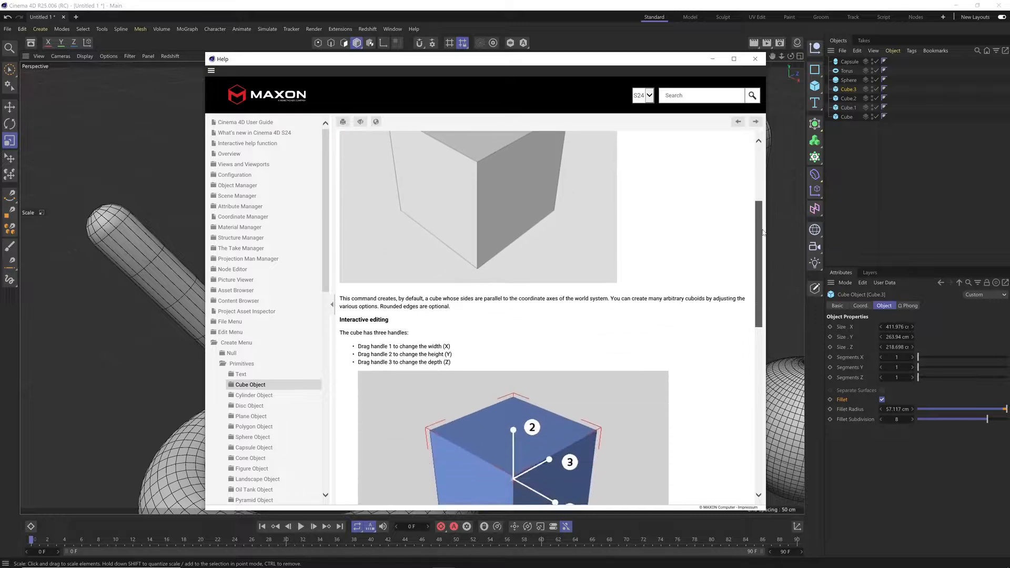
pyautogui.moveTo(763, 257); pyautogui.dragTo(748, 348)
pyautogui.scroll(-2, 747, 348)
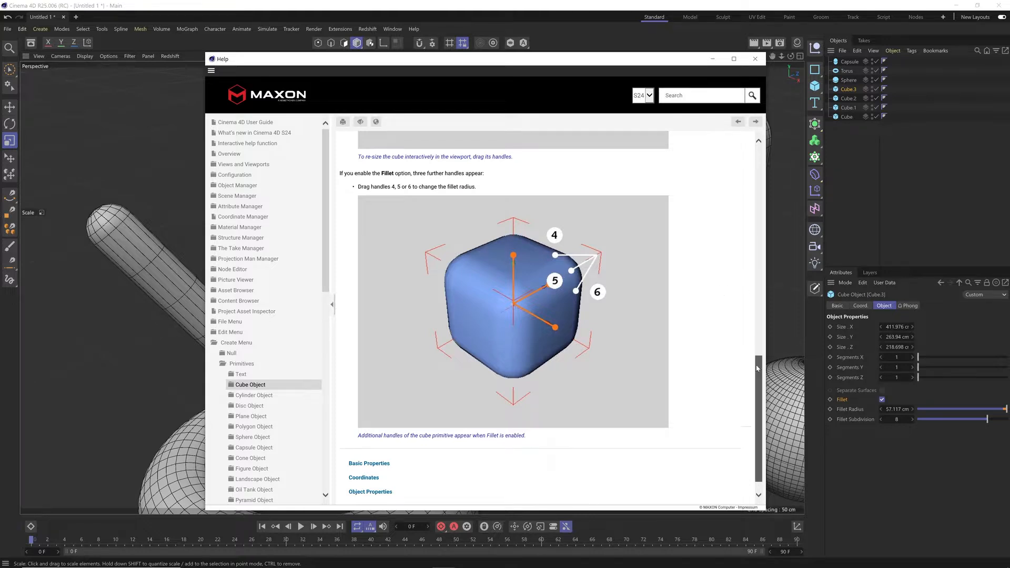
pyautogui.moveTo(756, 368); pyautogui.dragTo(771, 158)
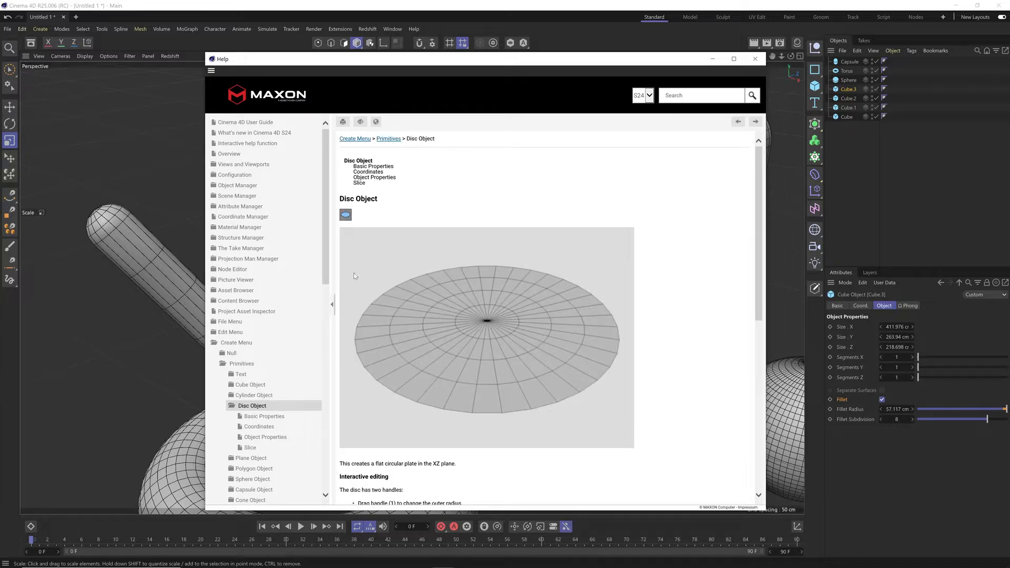
# Look through the Figure Object help page among the primitives, close the help and return to the scene.
pyautogui.scroll(-3, 247, 381)
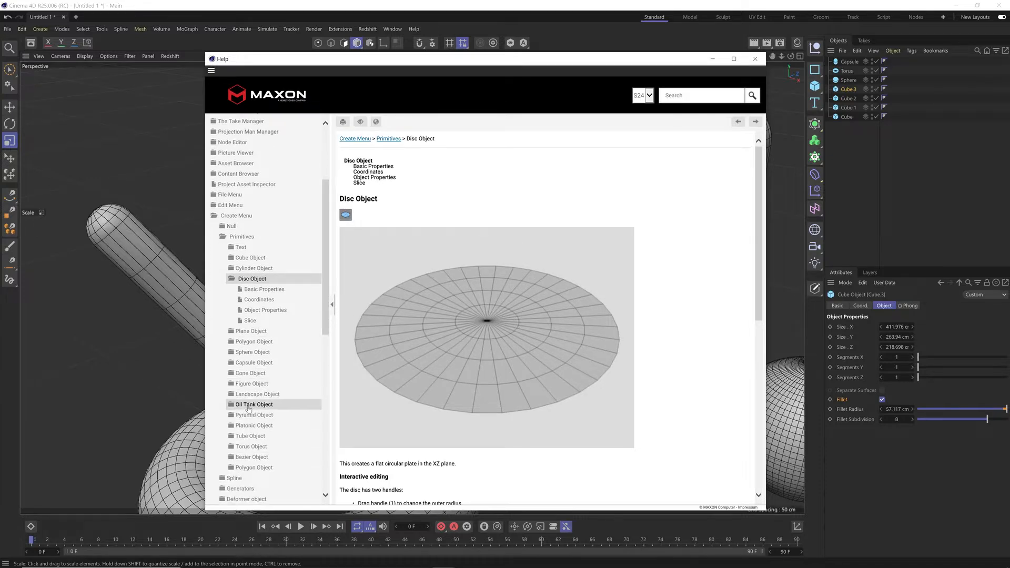
pyautogui.click(252, 383)
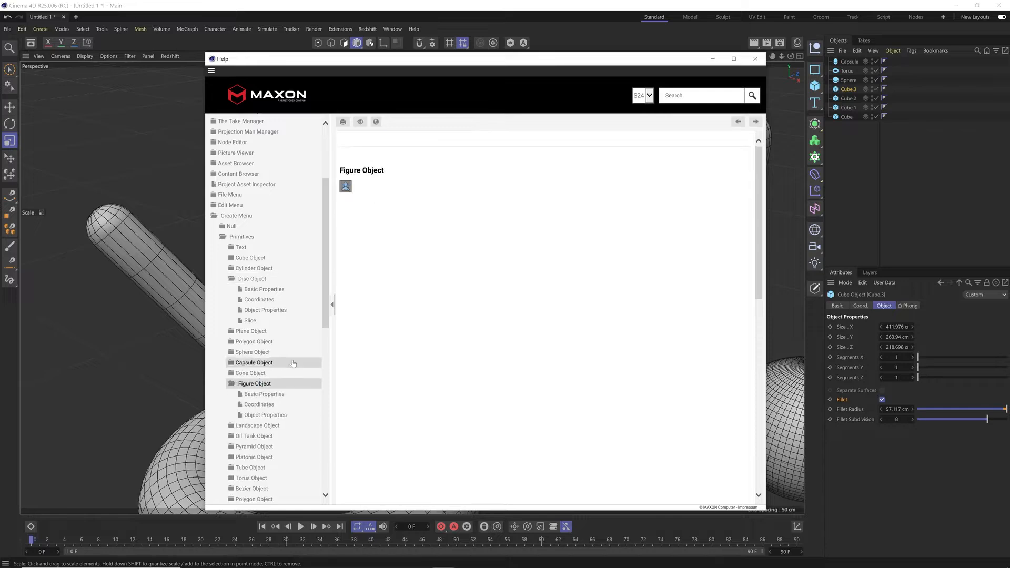
pyautogui.moveTo(754, 205); pyautogui.dragTo(755, 366)
pyautogui.scroll(8, 722, 384)
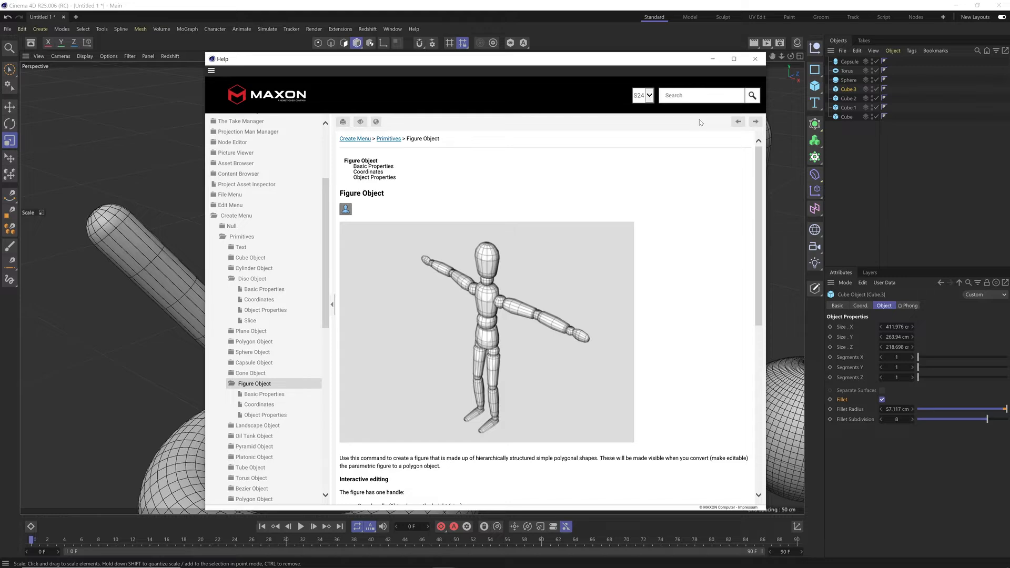
pyautogui.click(755, 59)
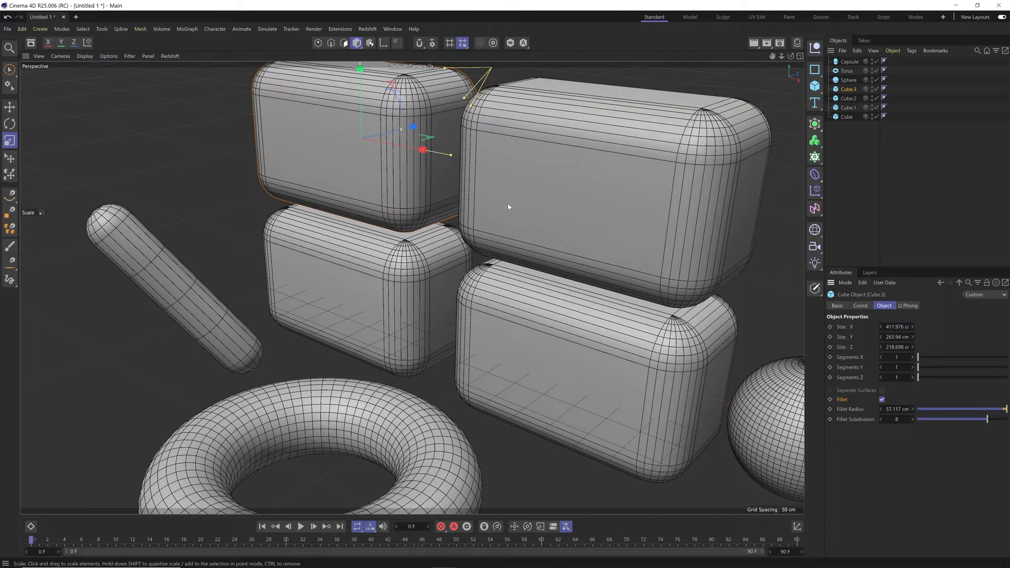
pyautogui.moveTo(488, 233)
pyautogui.keyDown('alt'); pyautogui.mouseDown()
pyautogui.moveTo(577, 212)
pyautogui.moveTo(473, 231)
pyautogui.mouseUp(); pyautogui.keyUp('alt')
pyautogui.scroll(5, 473, 248)
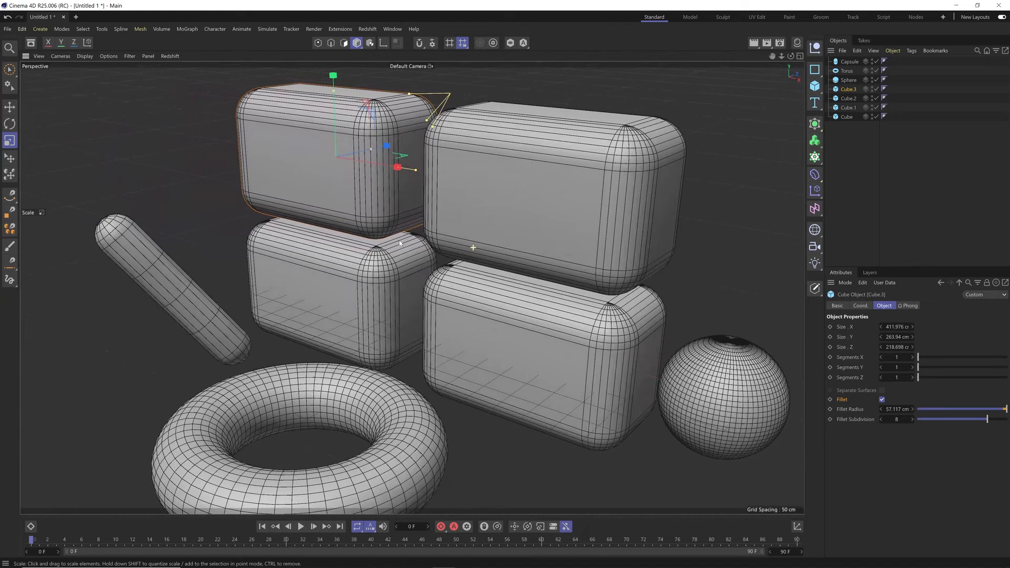